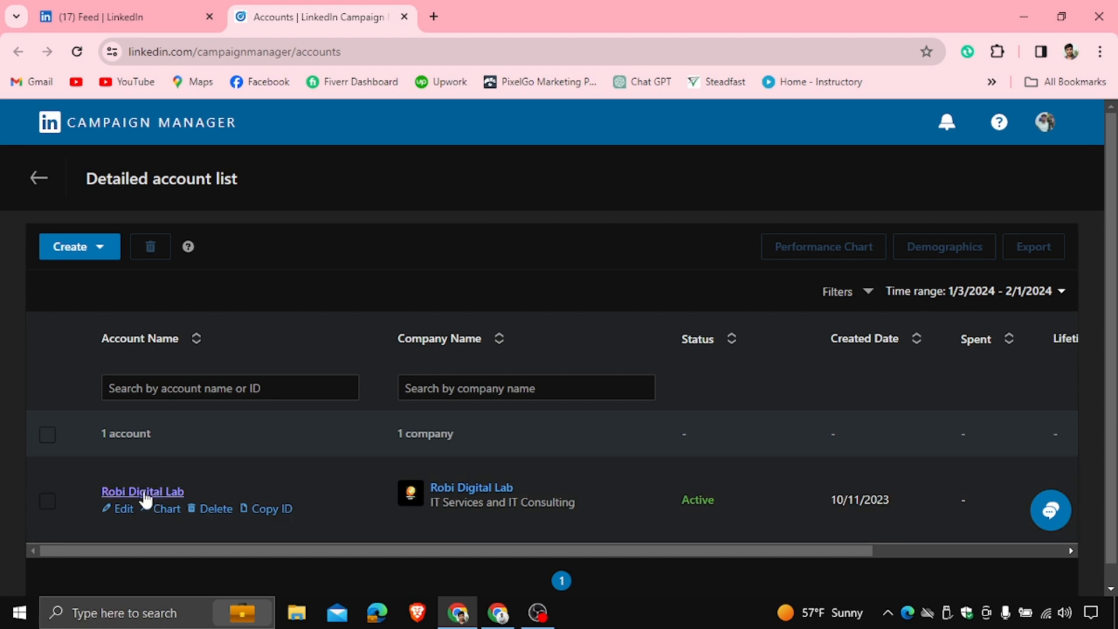
Open the Robi Digital Lab ad account and start creating a new campaign group
left_click(146, 492)
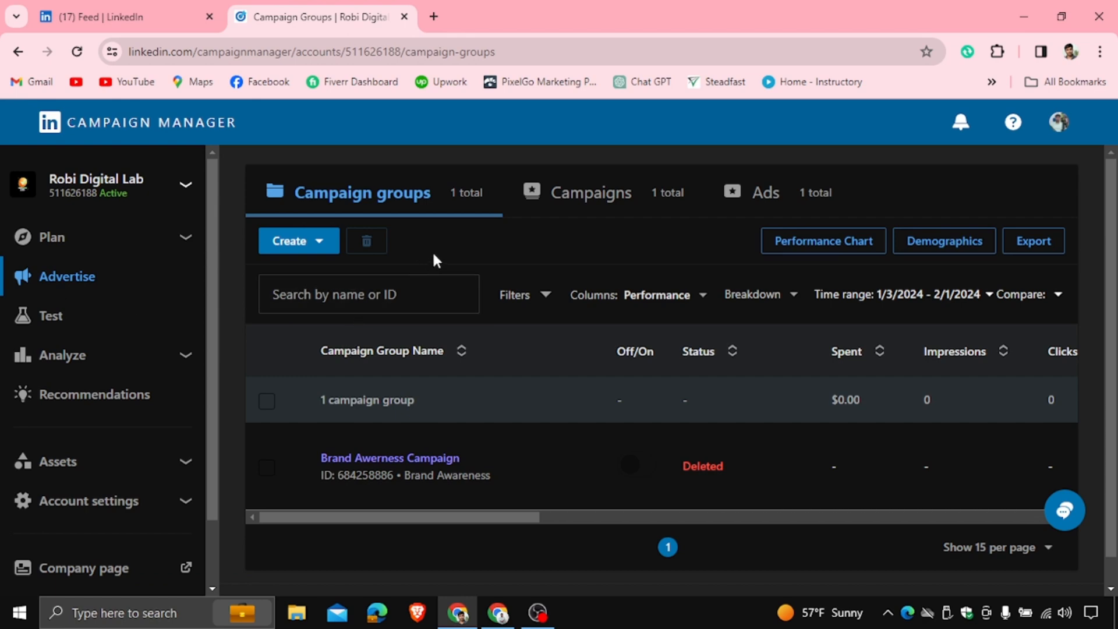
left_click(315, 254)
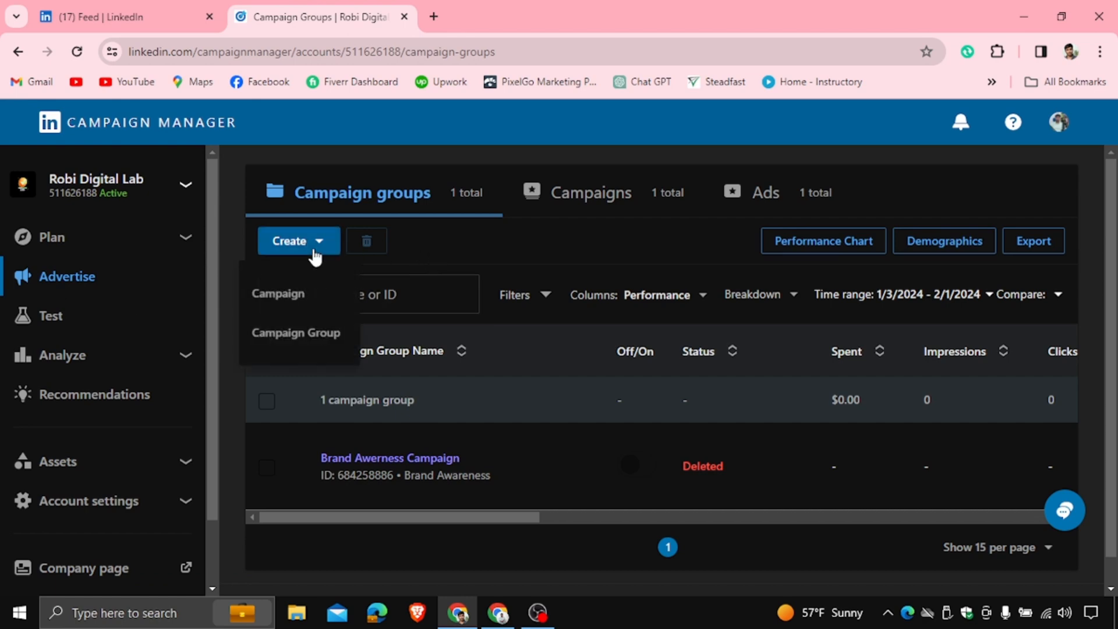
left_click(293, 332)
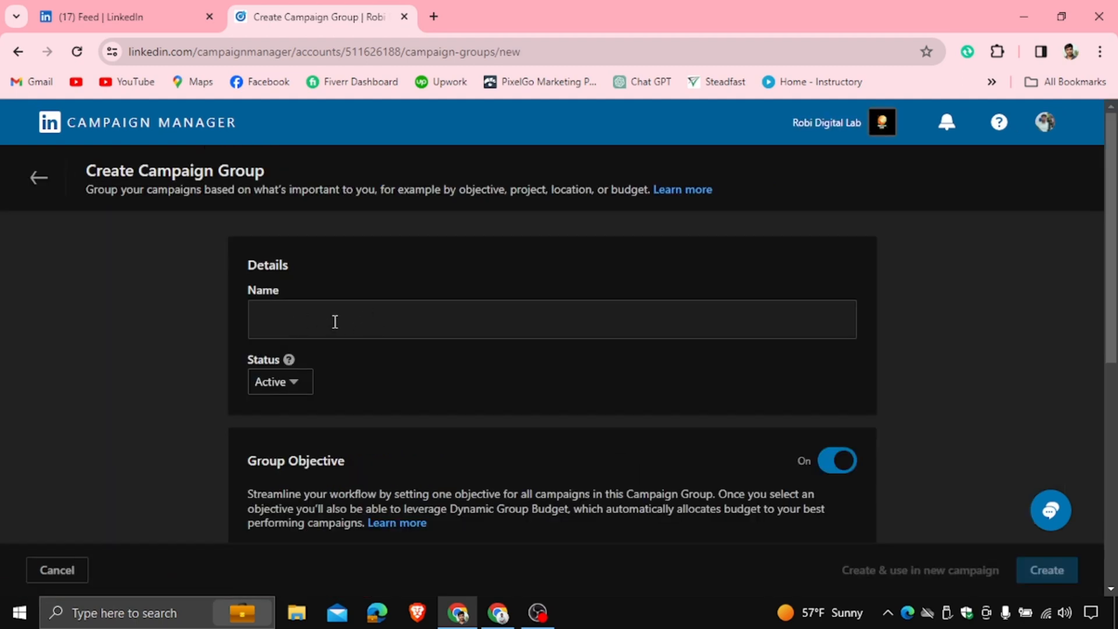
Name the campaign group "Brand Awerness Campaign" using the suggested entry
left_click(335, 321)
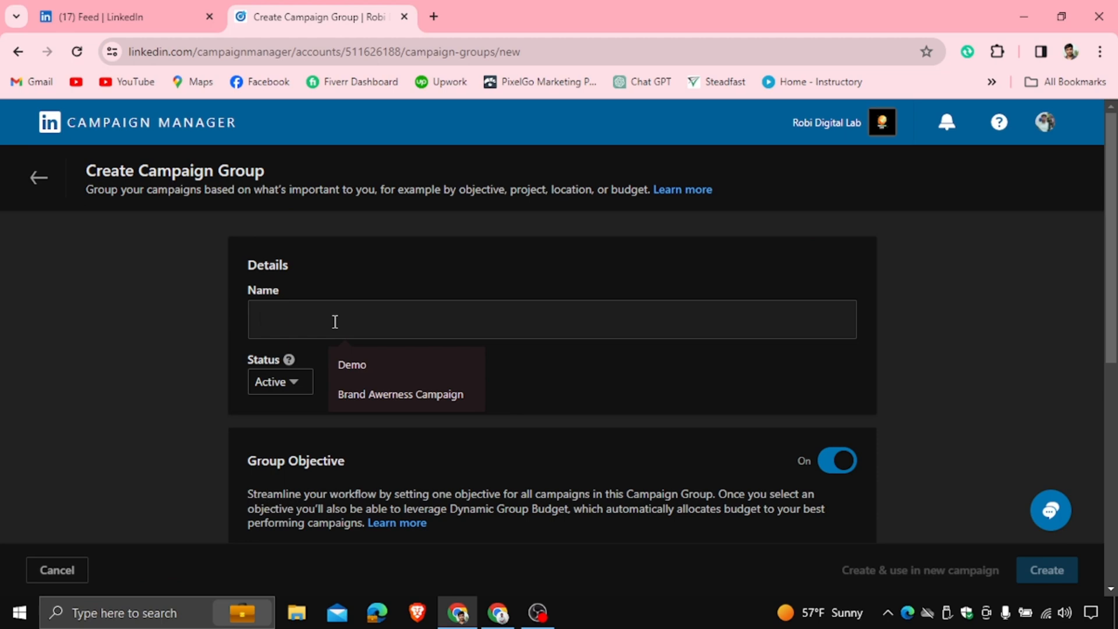
left_click(414, 398)
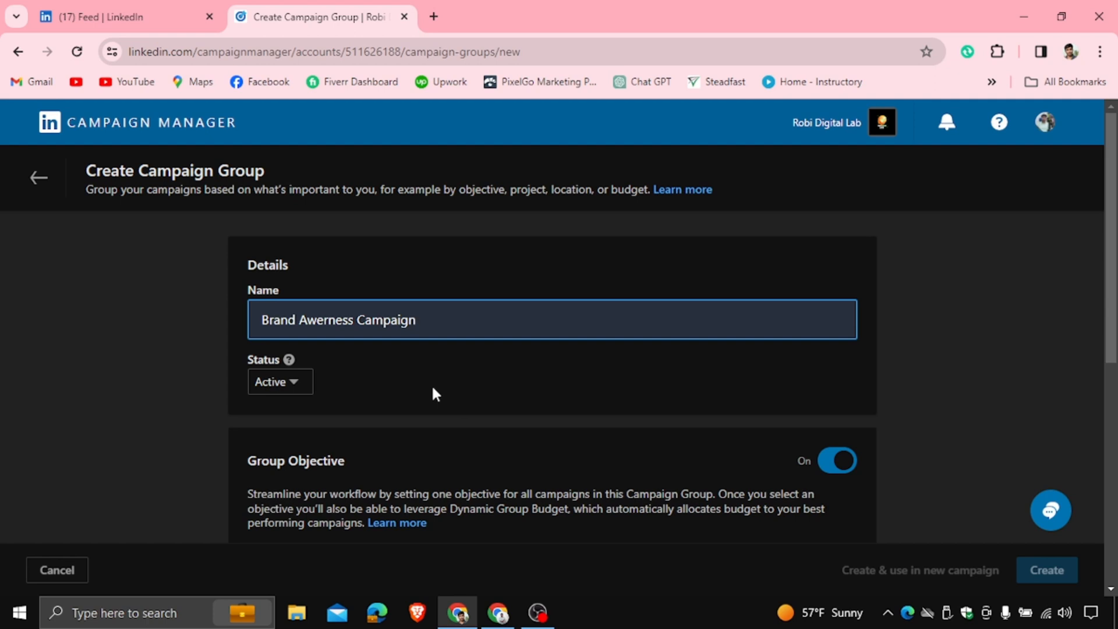
key("Tab")
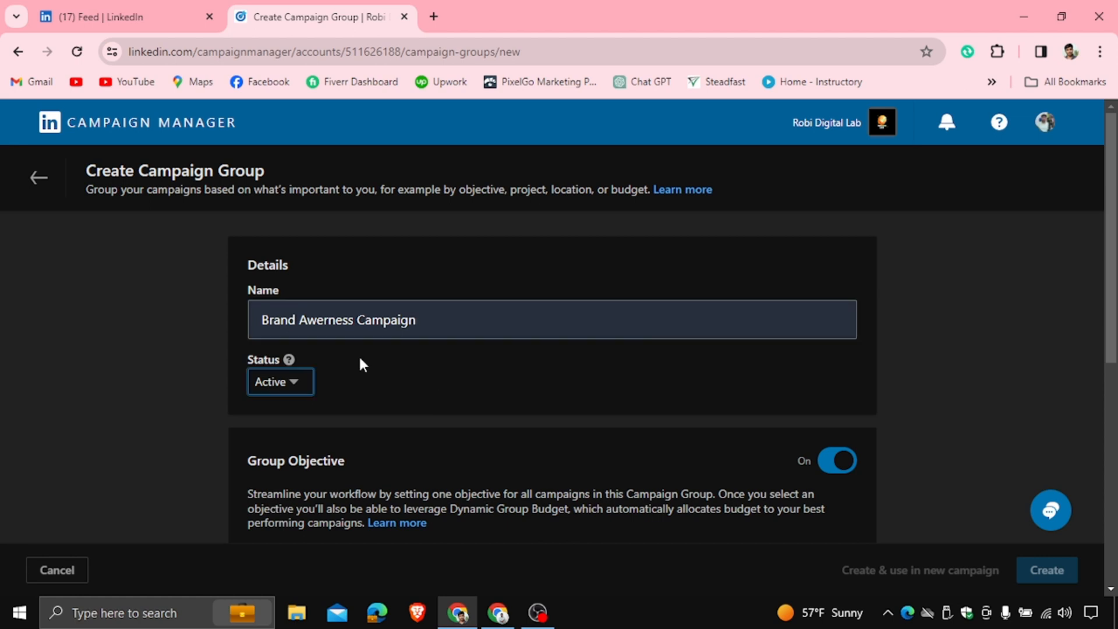
Switch the group status to Draft and back to Active
left_click(286, 383)
left_click(275, 421)
left_click(291, 384)
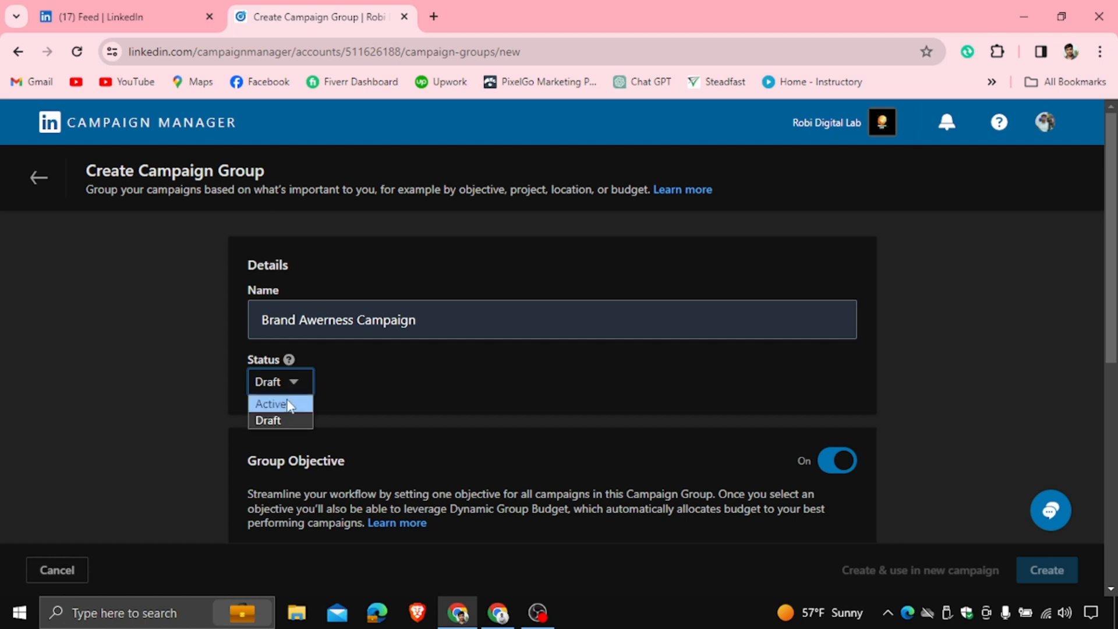
left_click(270, 403)
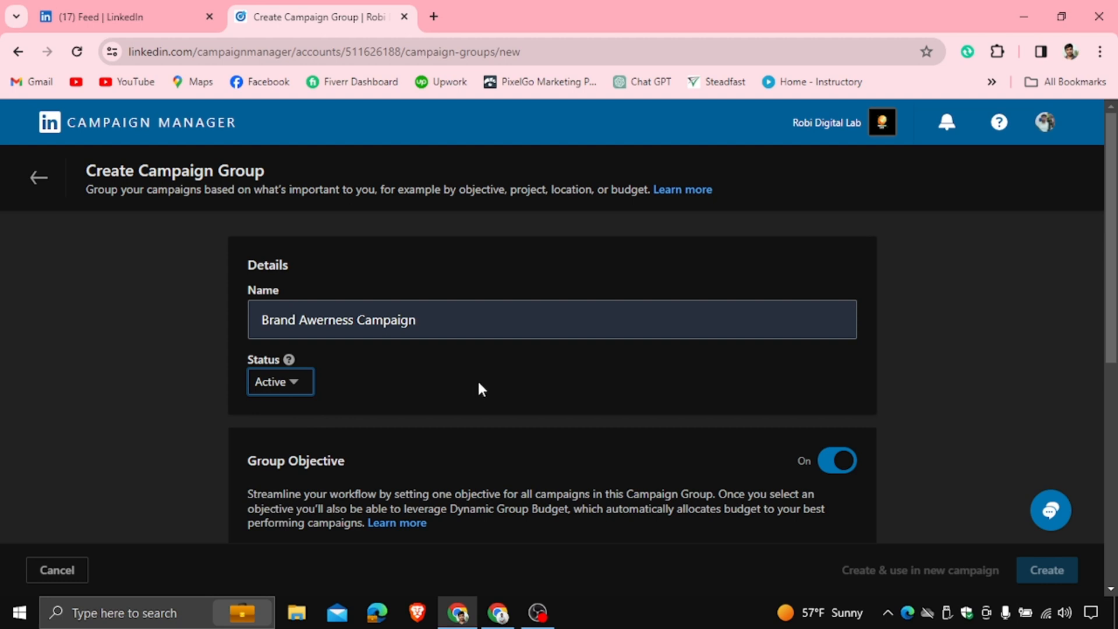
Choose Brand awareness as the group objective
scroll(476, 389, "down", 1)
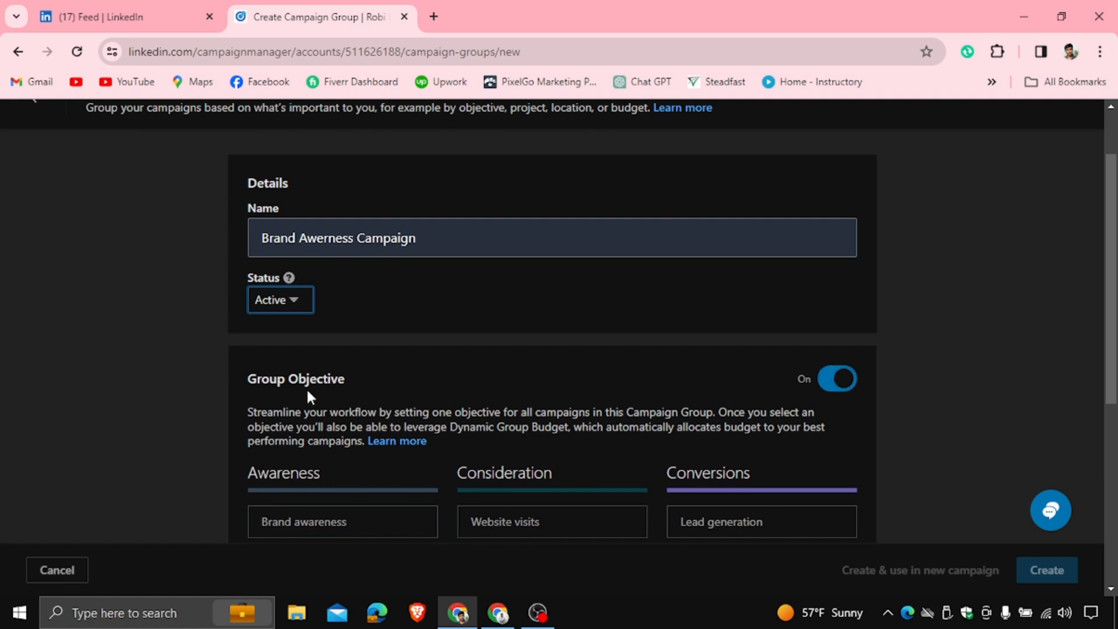
scroll(577, 379, "down", 2)
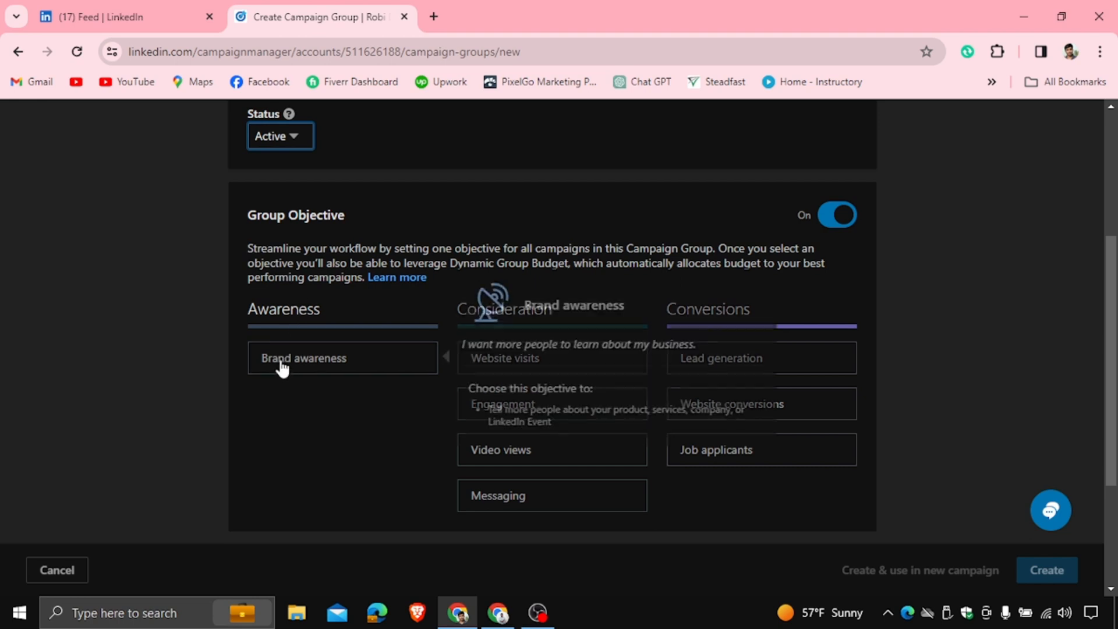
left_click(319, 367)
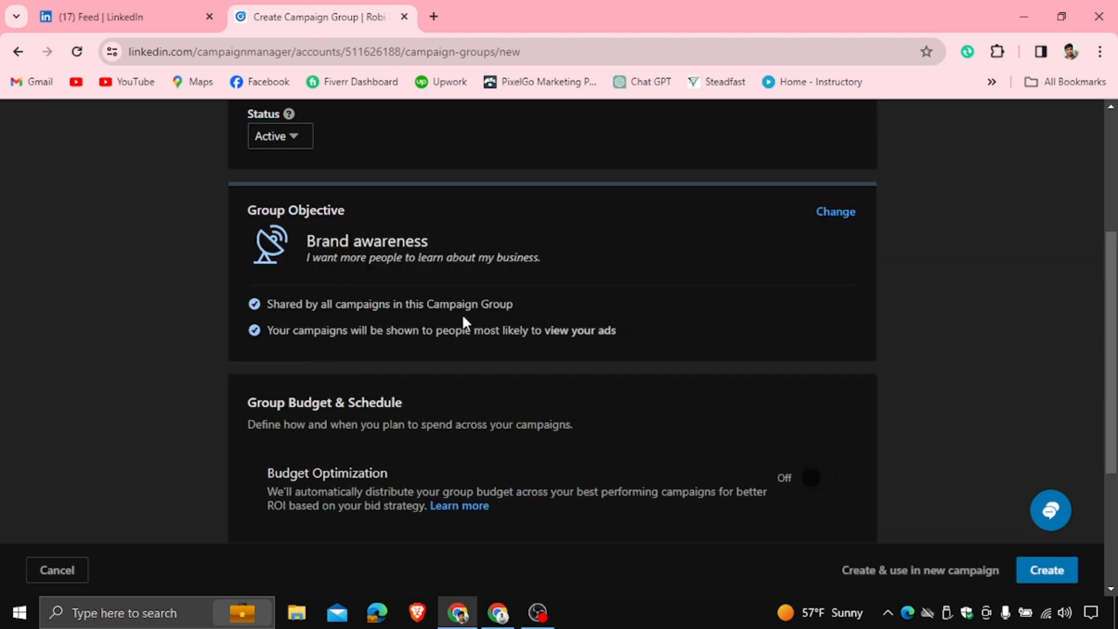
Schedule the group with a start and end date ending 2/10/2024, then create the campaign group
scroll(487, 317, "down", 4)
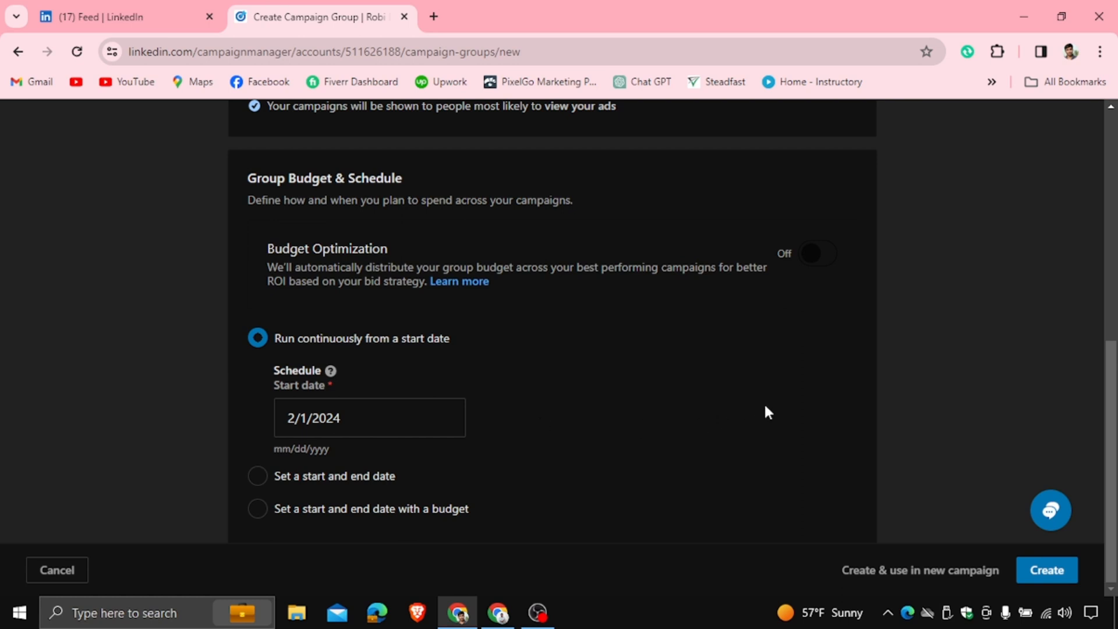
left_click(258, 475)
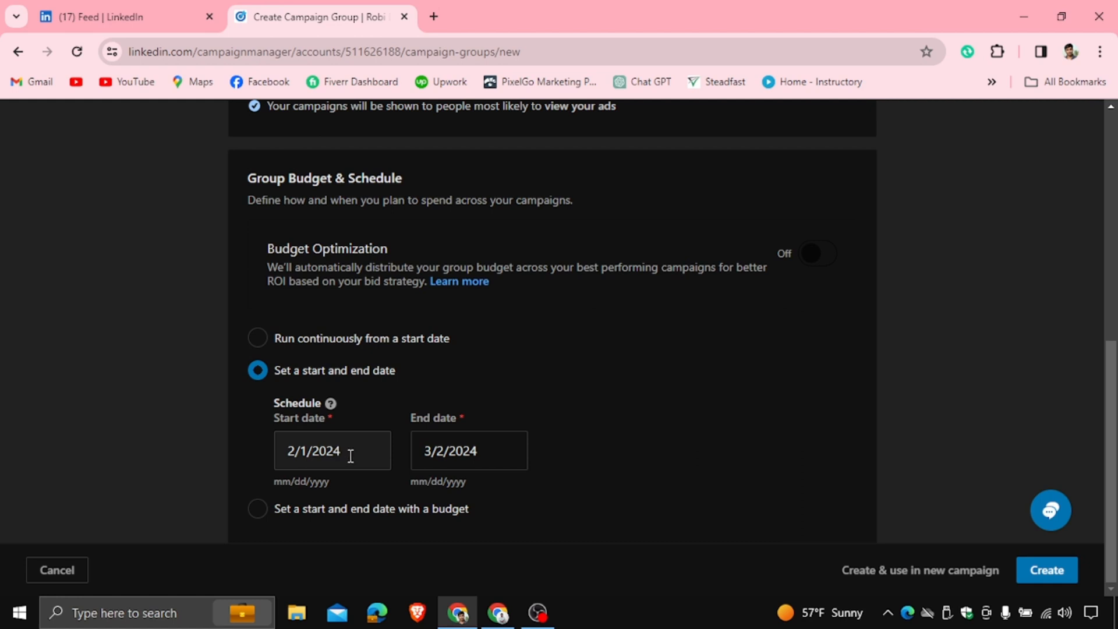
left_click(457, 449)
left_click(437, 502)
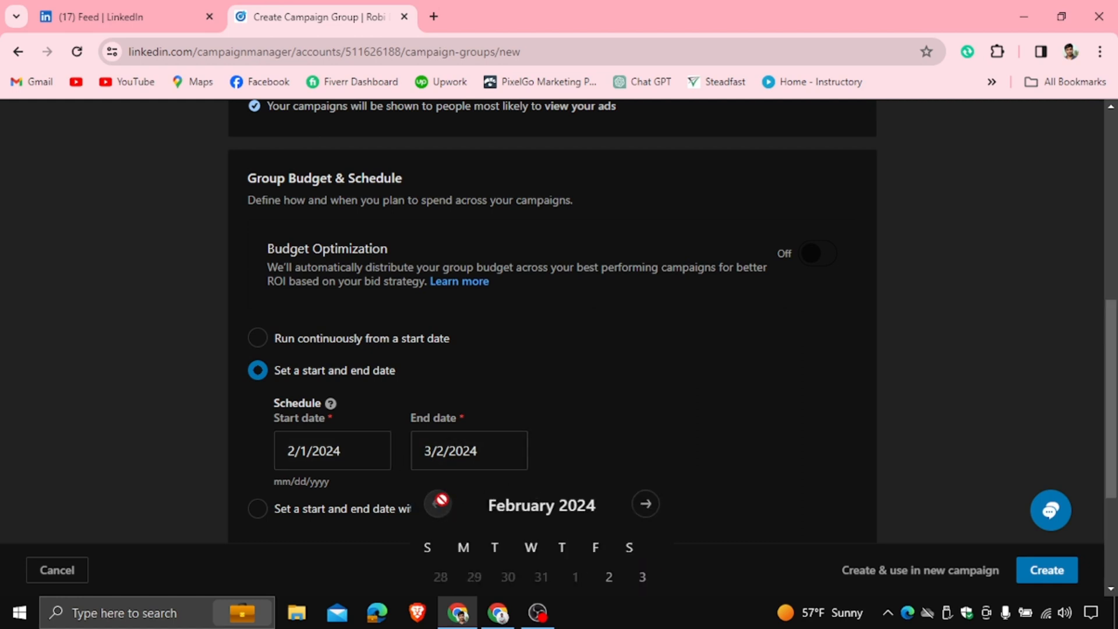
scroll(524, 495, "down", 3)
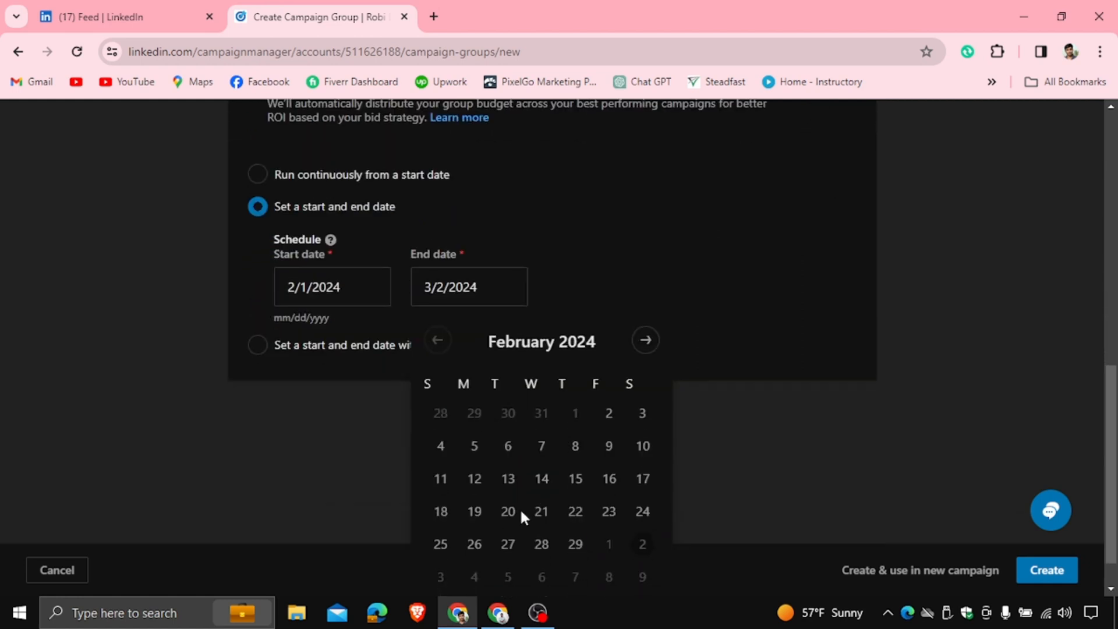
left_click(641, 444)
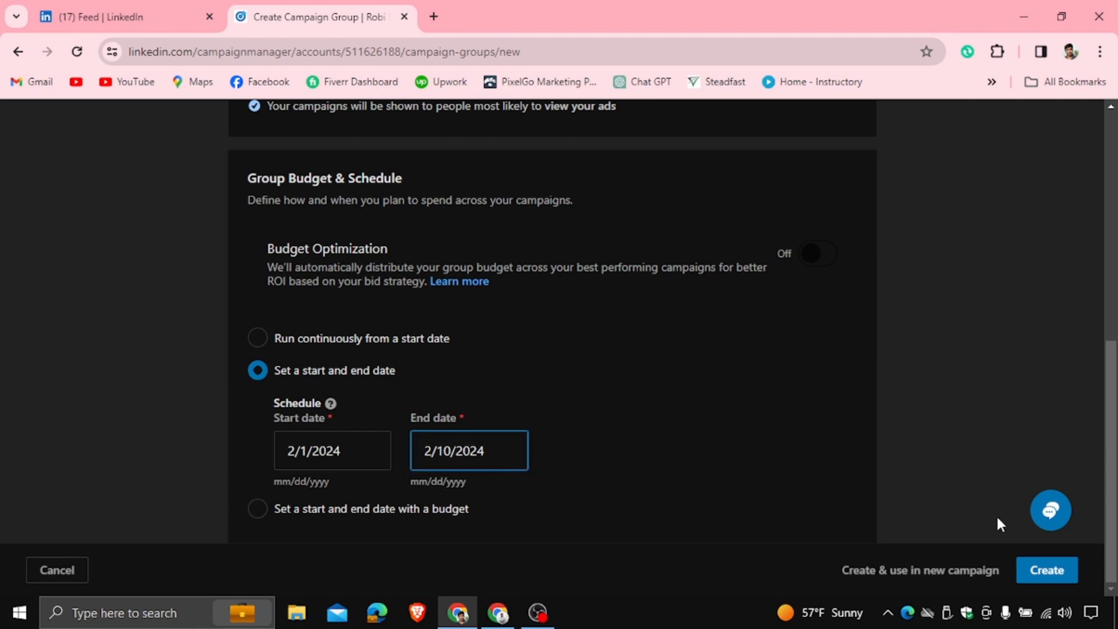
left_click(1036, 582)
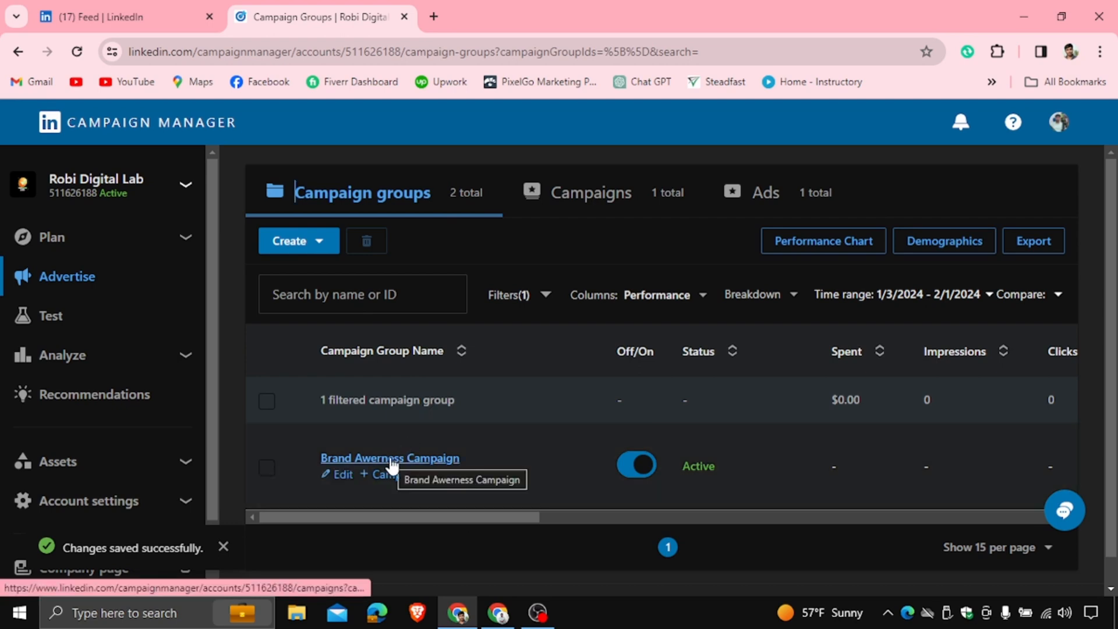
Open the Brand Awerness Campaign group and start creating a new campaign in it
left_click(383, 460)
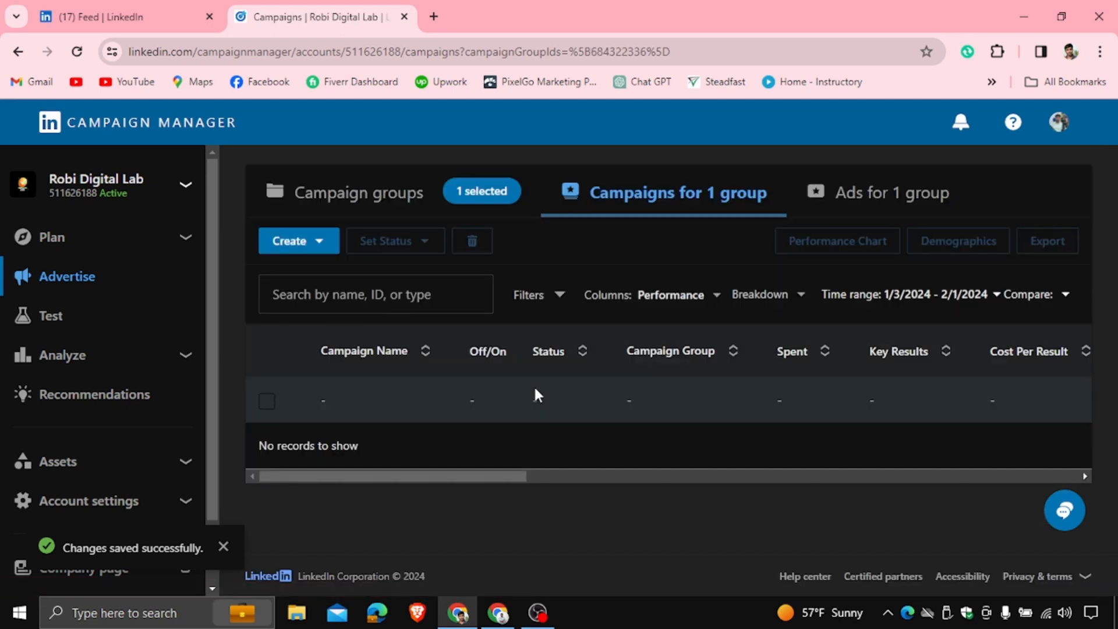
left_click(314, 246)
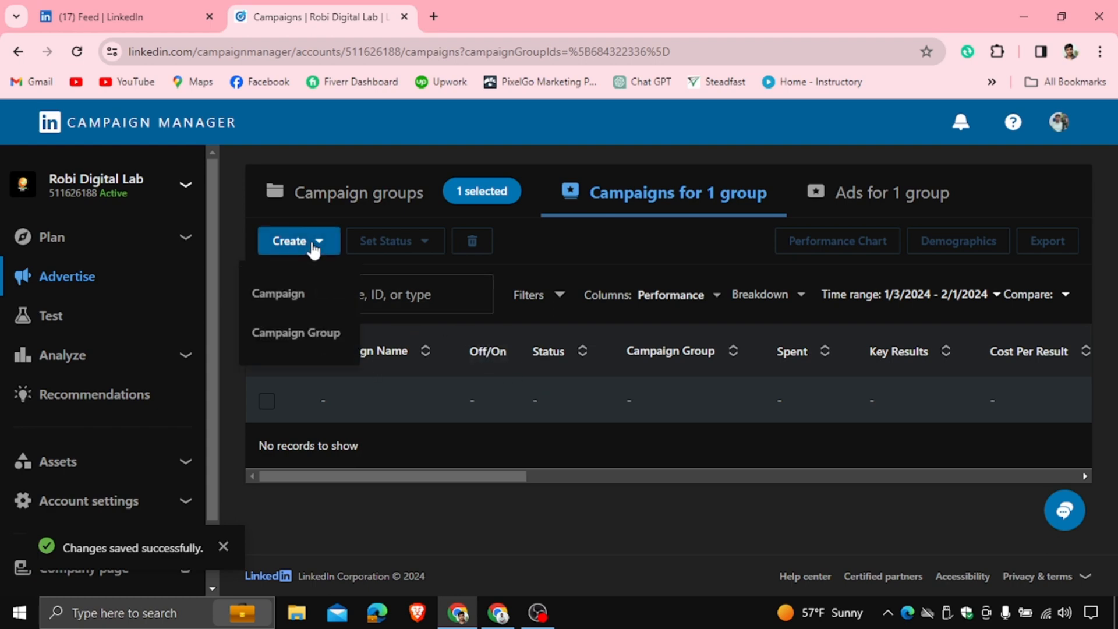
left_click(296, 297)
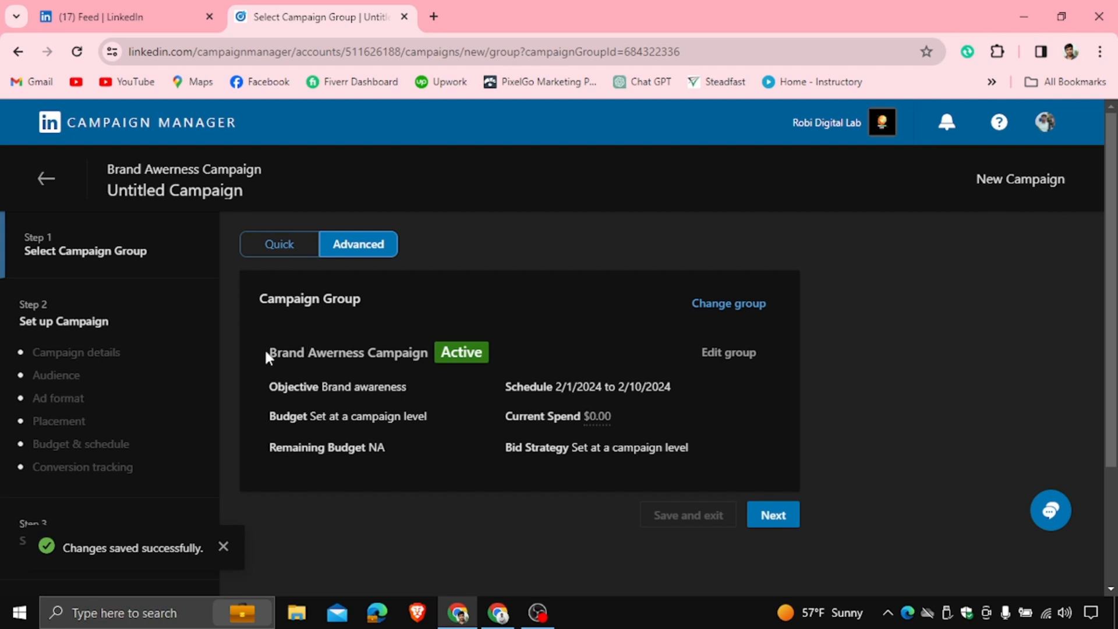
Review the selected campaign group's objective, schedule and budget details, then continue to campaign setup
left_click_drag(269, 353, 430, 353)
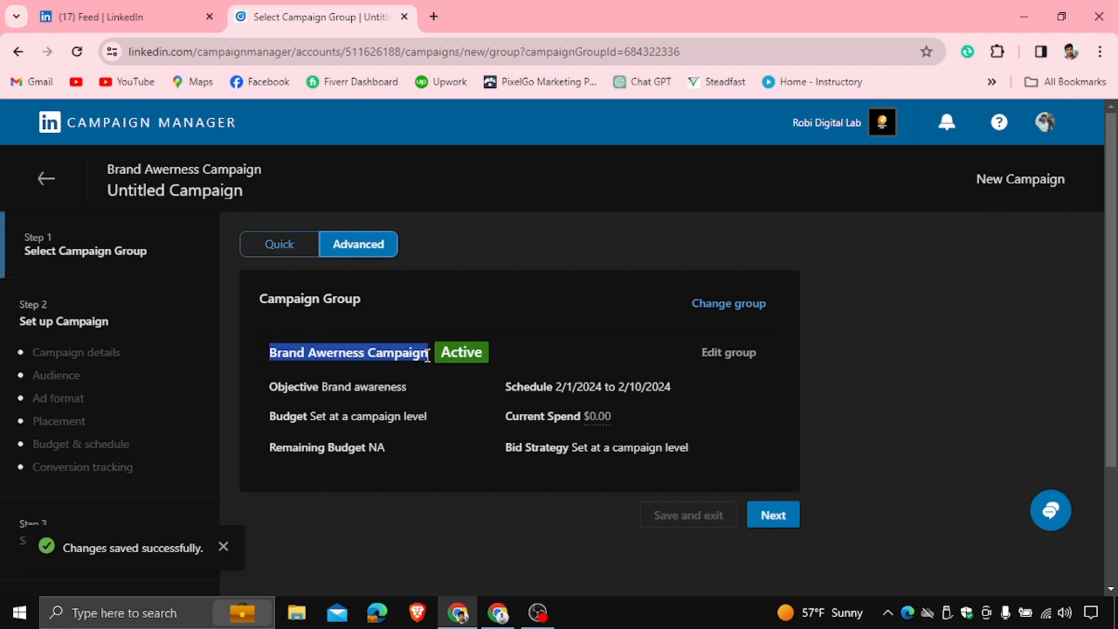
left_click(267, 384)
left_click_drag(266, 384, 425, 391)
left_click(506, 386)
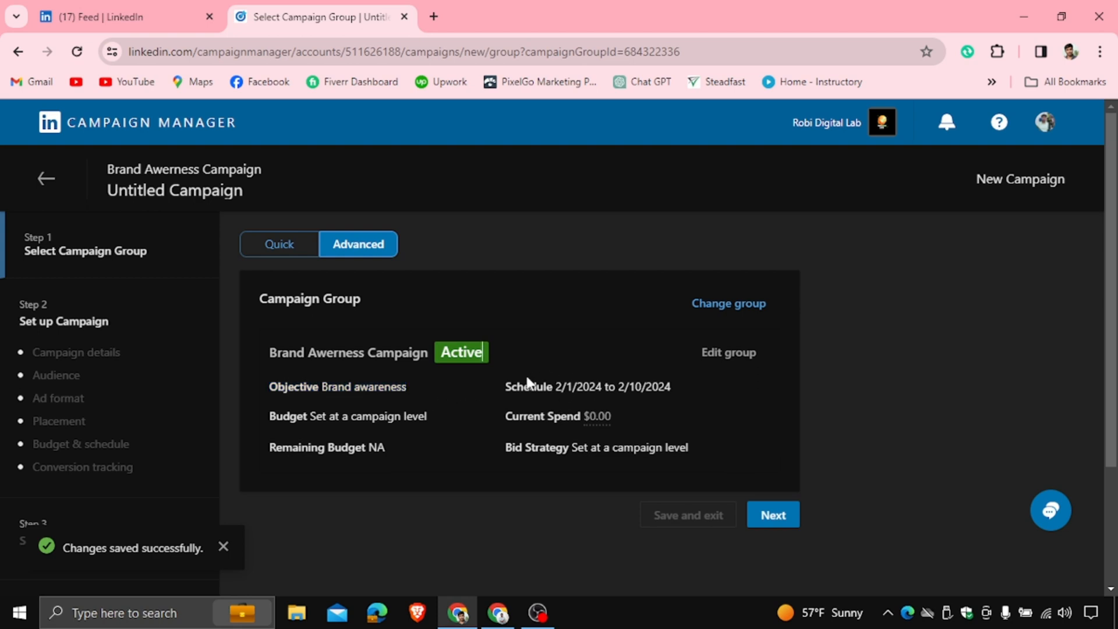
left_click_drag(505, 386, 667, 388)
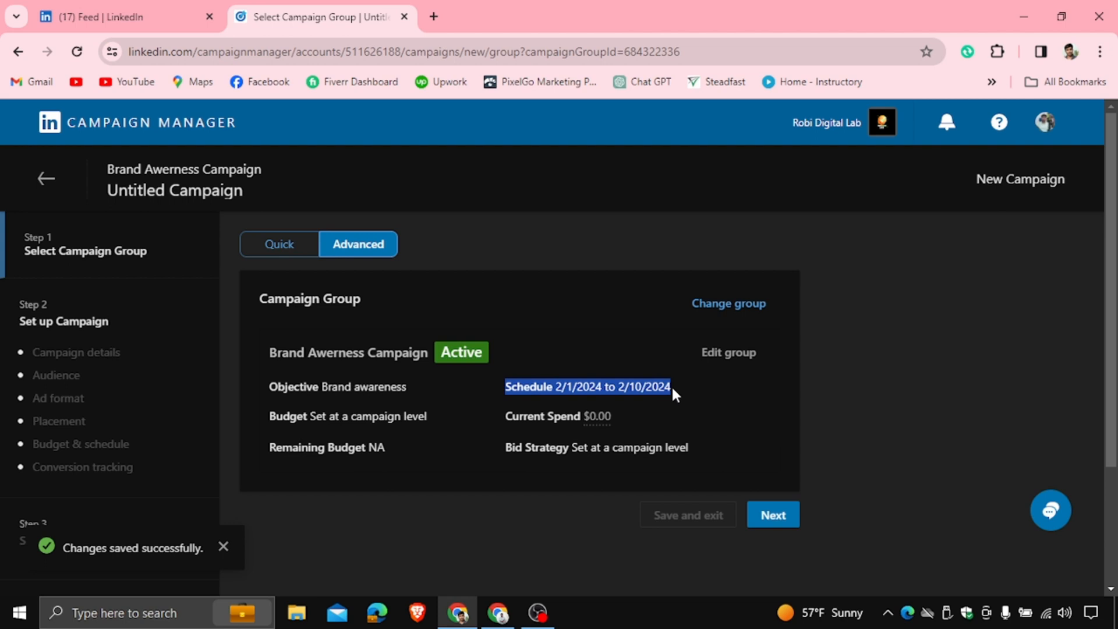
left_click_drag(513, 417, 637, 417)
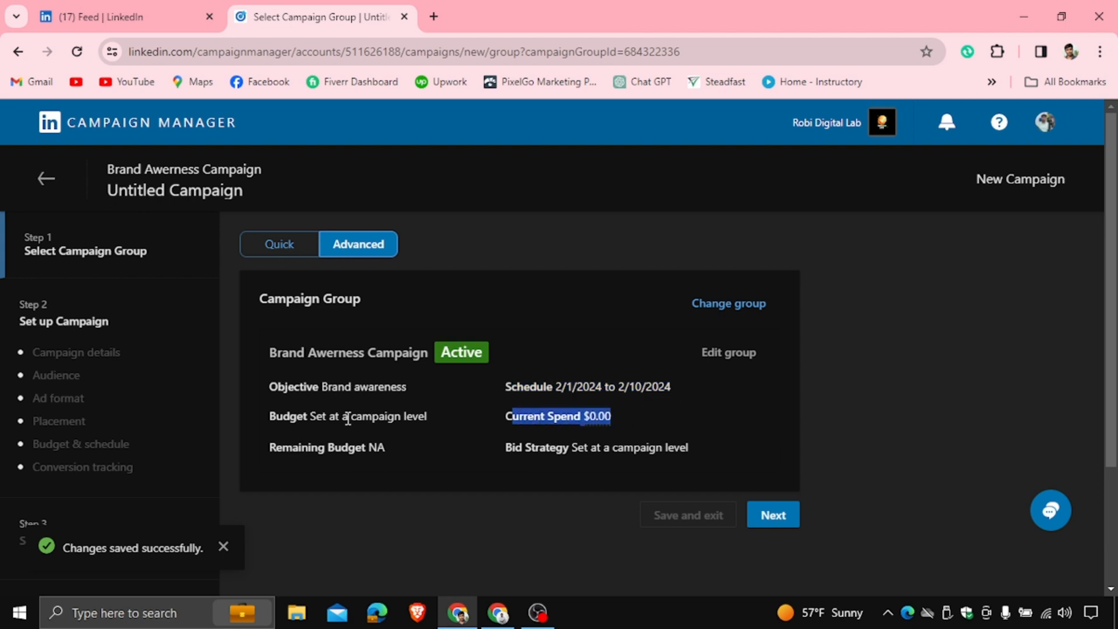
left_click_drag(301, 447, 385, 447)
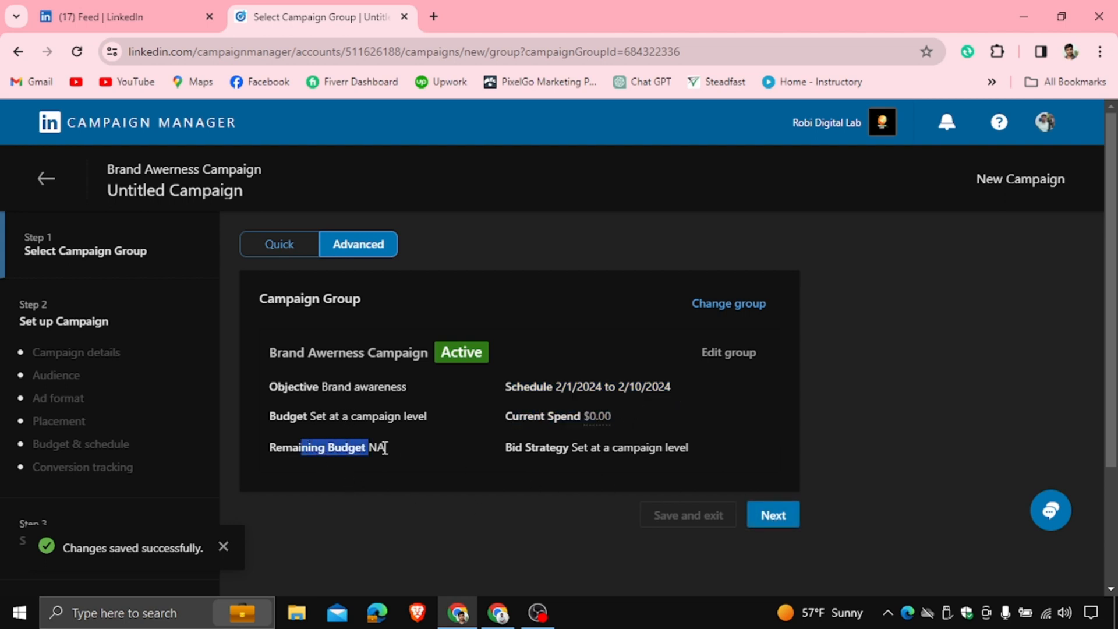
left_click(762, 515)
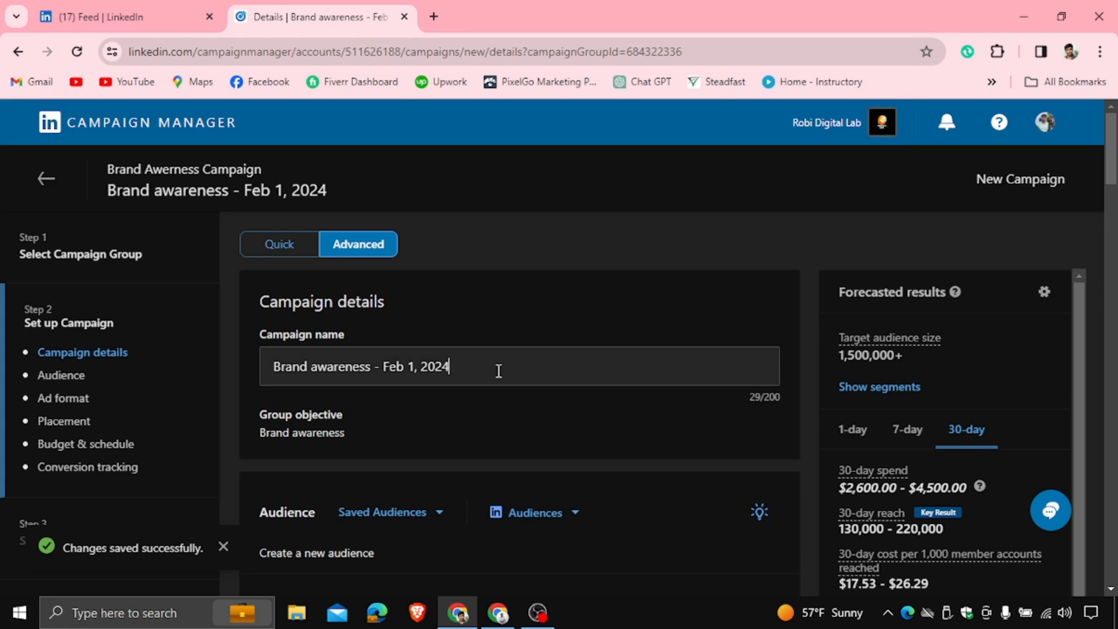
Examine the default campaign name and the audience section below it
left_click_drag(499, 371, 275, 369)
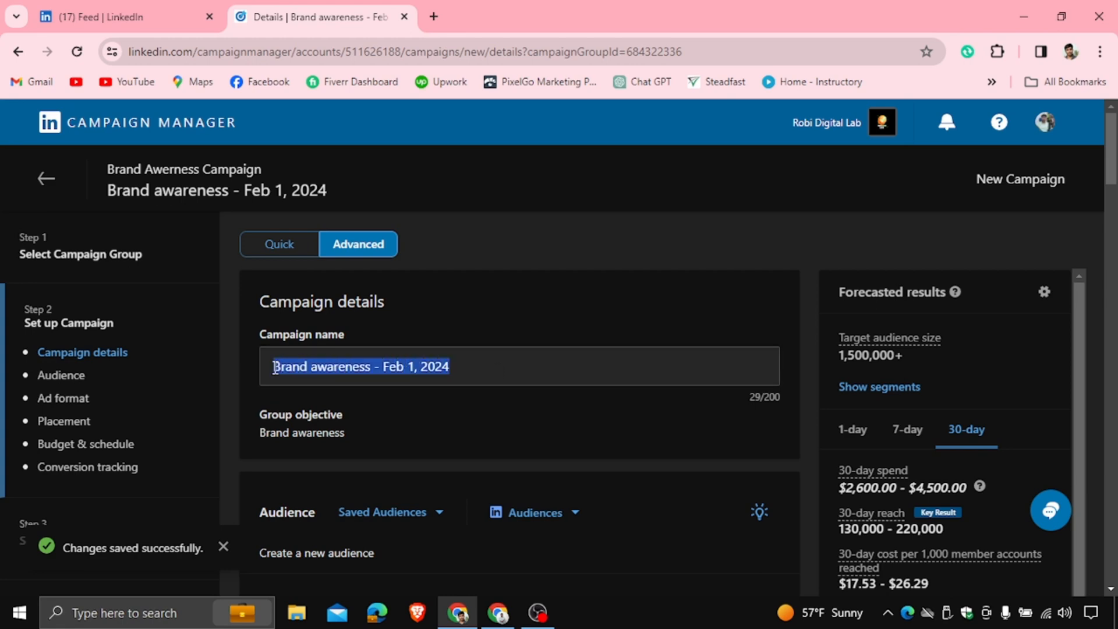
left_click(417, 317)
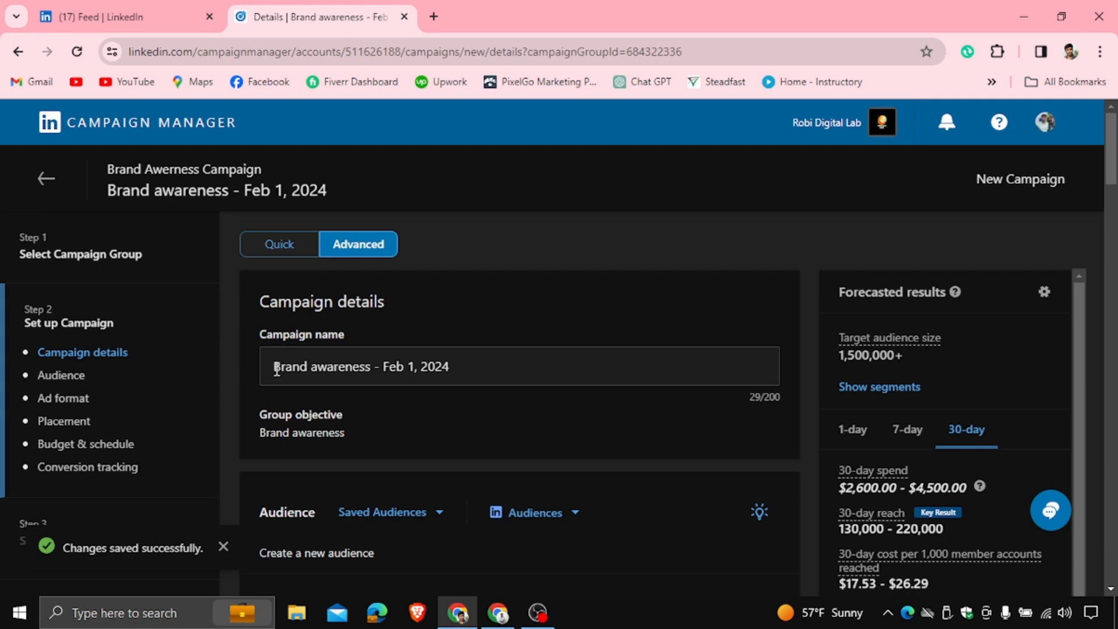
left_click_drag(274, 366, 475, 367)
left_click(474, 368)
left_click_drag(383, 367, 452, 365)
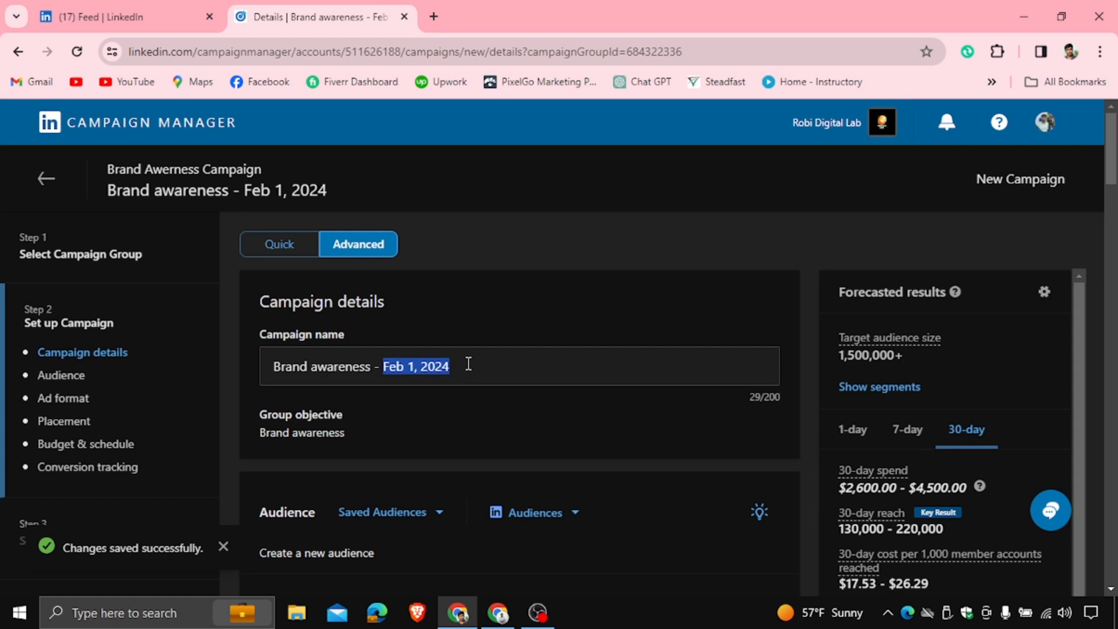
scroll(379, 402, "down", 3)
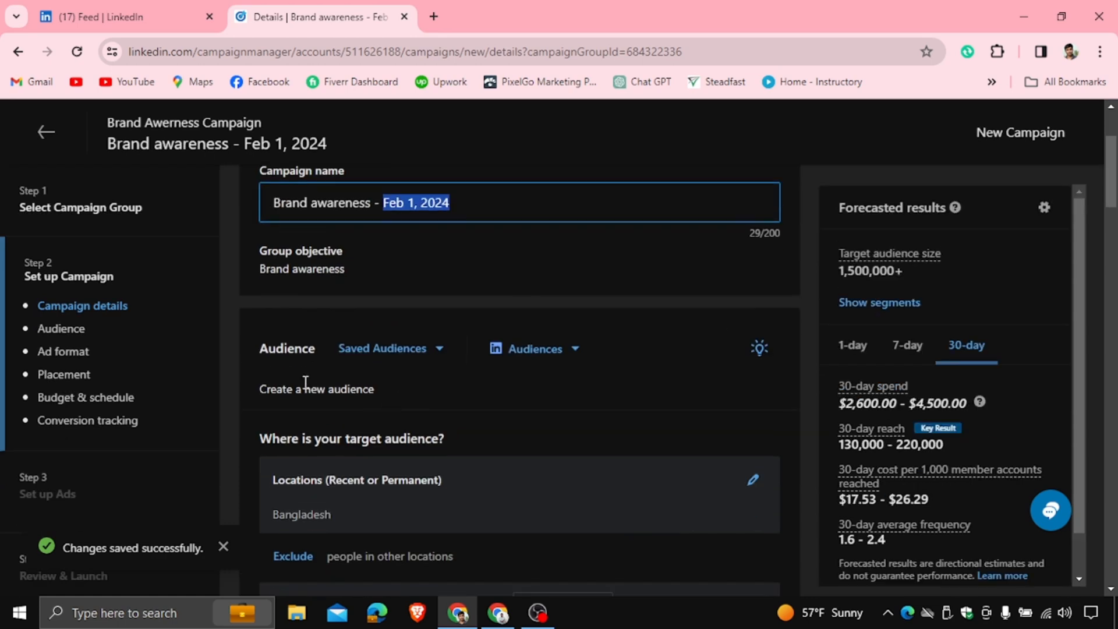
scroll(408, 327, "down", 3)
scroll(377, 315, "up", 1)
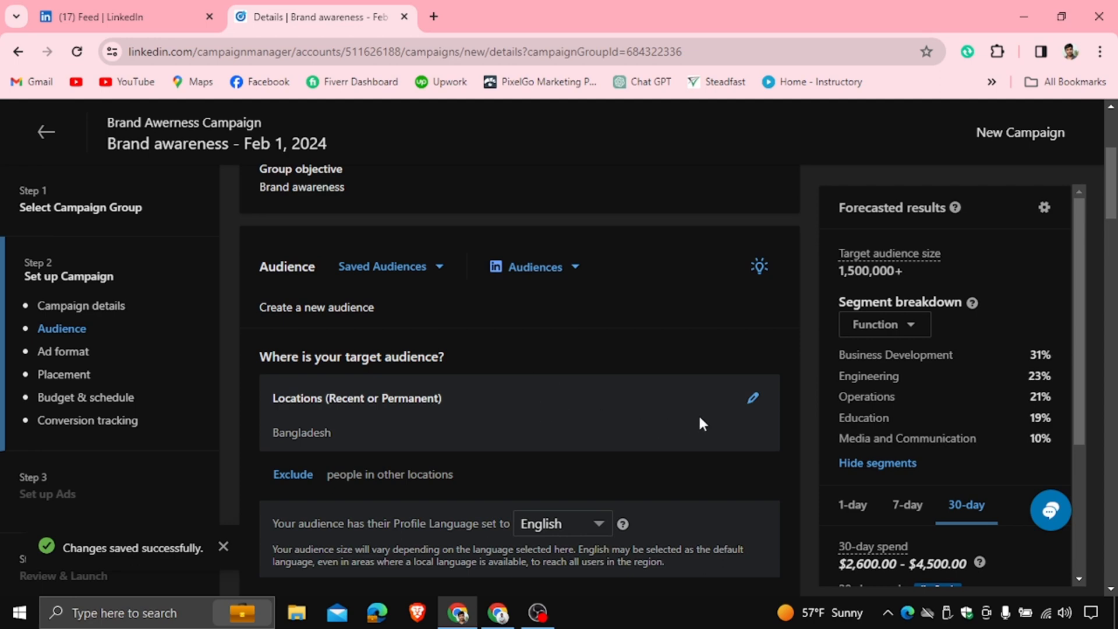
Edit the target locations using recent or permanent location, adding Khulna, Bangladesh and removing Bangladesh
left_click(753, 401)
scroll(556, 370, "down", 3)
scroll(460, 319, "up", 1)
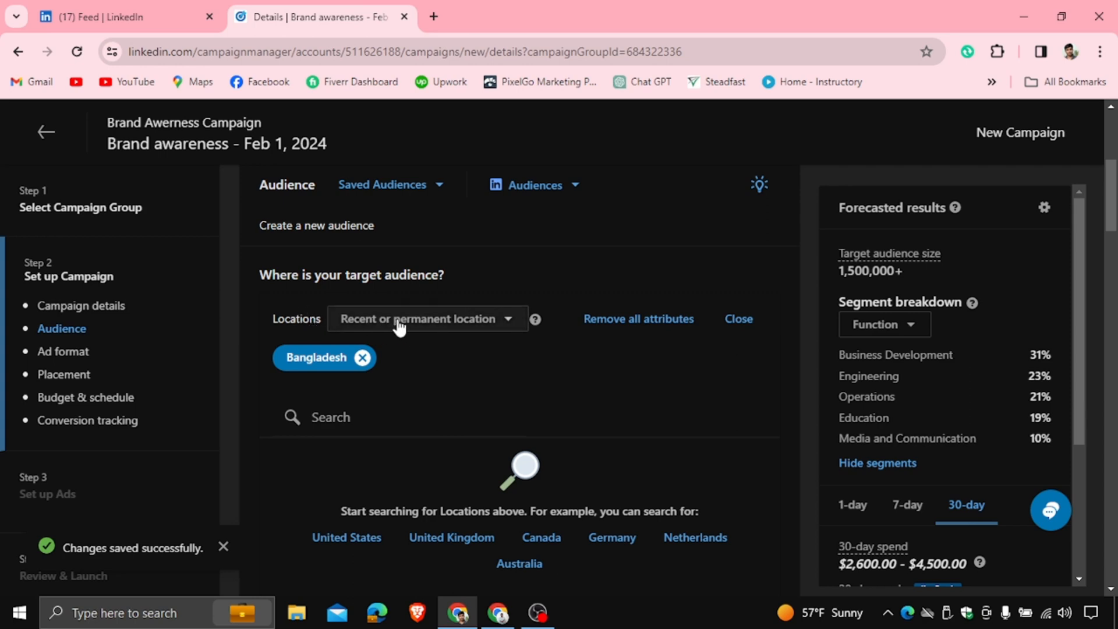
left_click(492, 326)
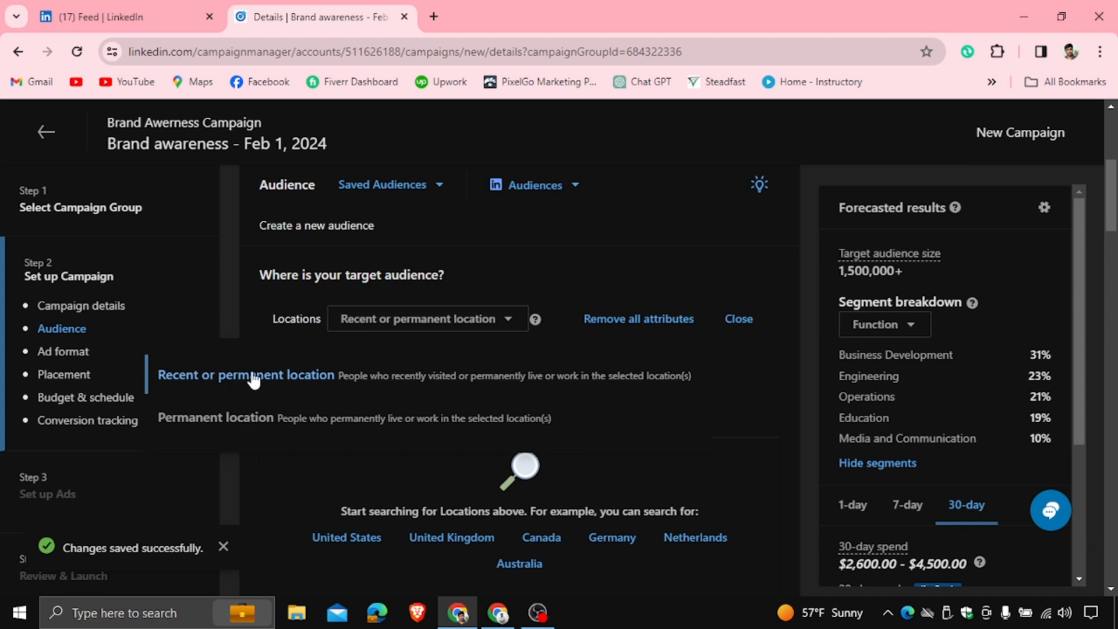
left_click(273, 379)
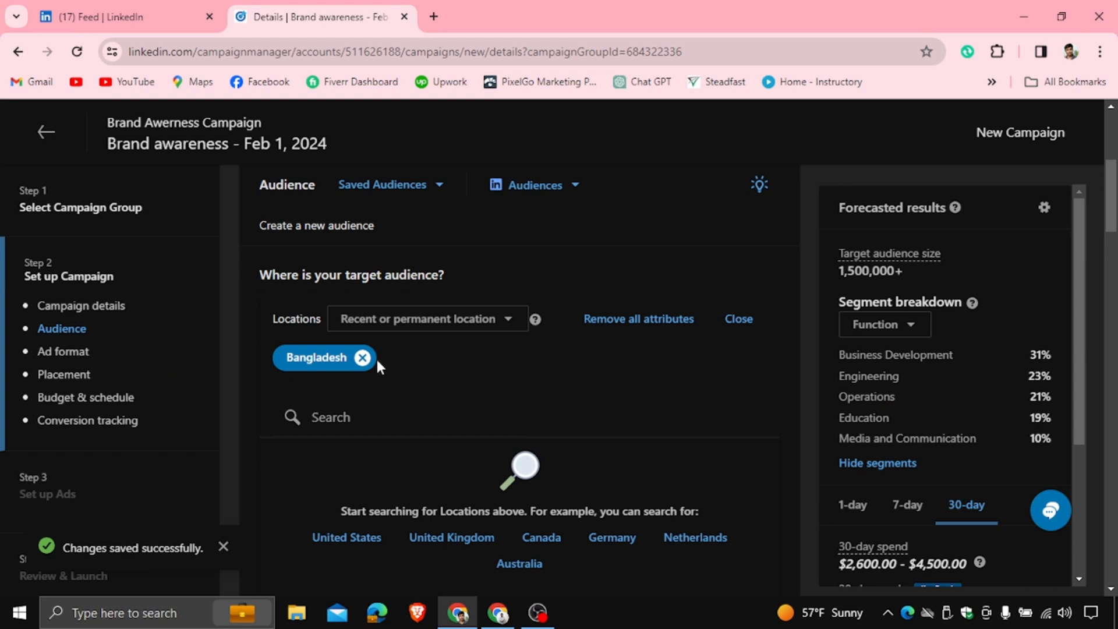
left_click(332, 418)
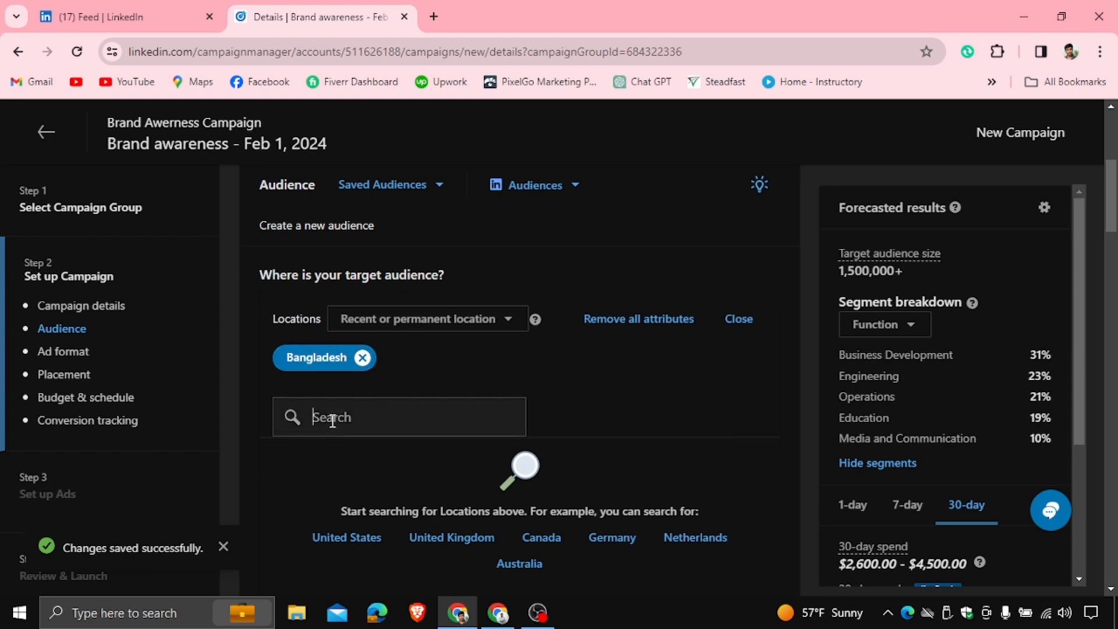
type("khulna")
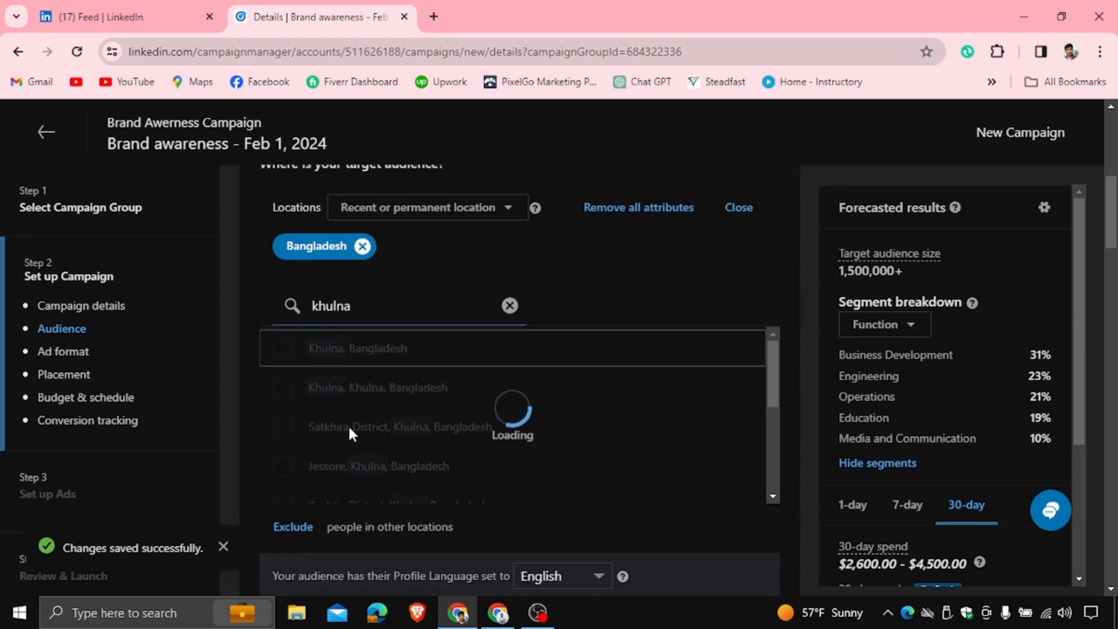
left_click(292, 350)
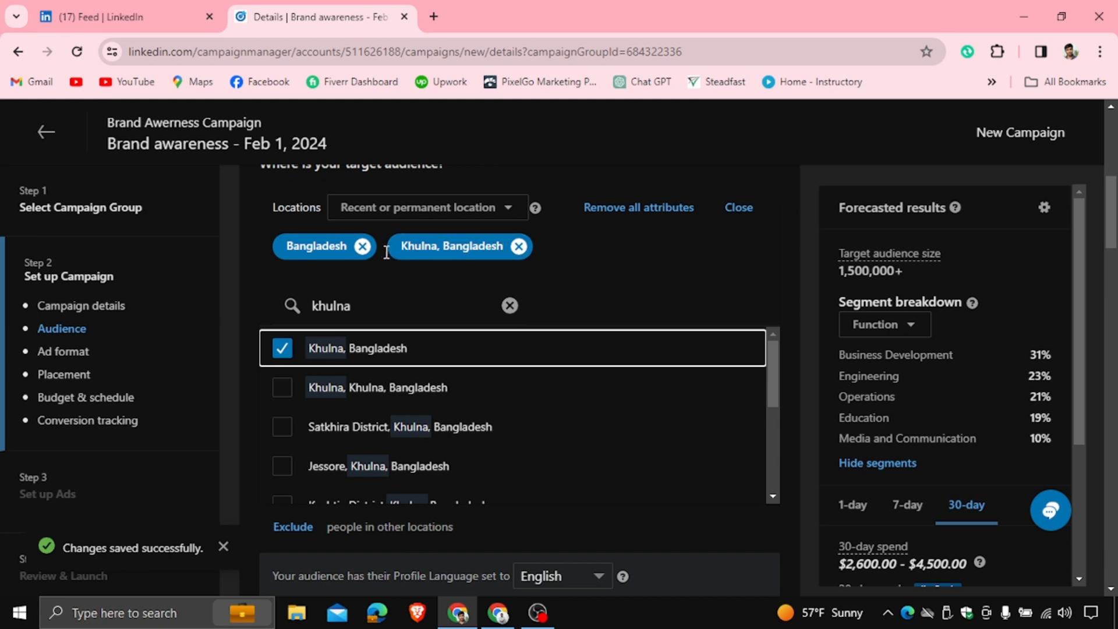
left_click(362, 246)
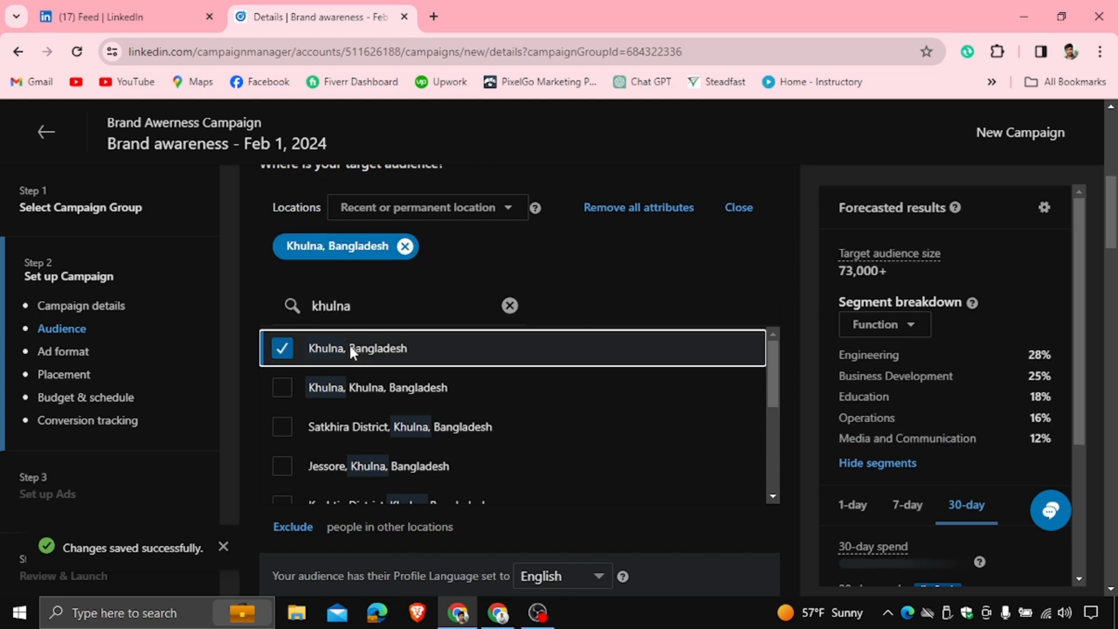
Add Rajshahi, Bangladesh and Bogra District, Rajshahi, Bangladesh to the target locations
left_click(510, 306)
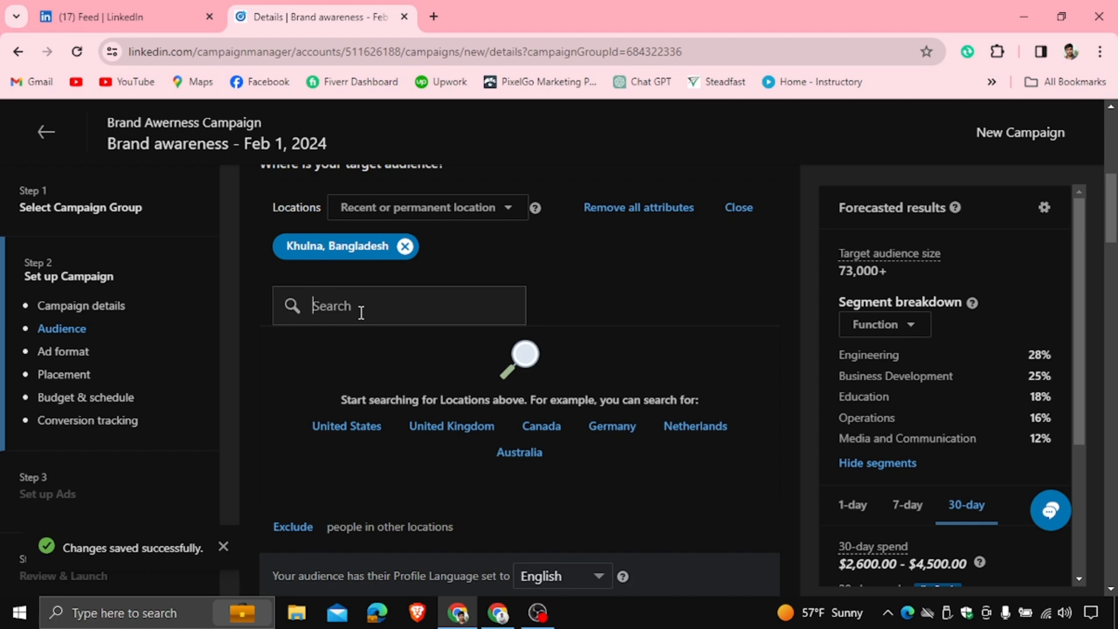
type("rajsha")
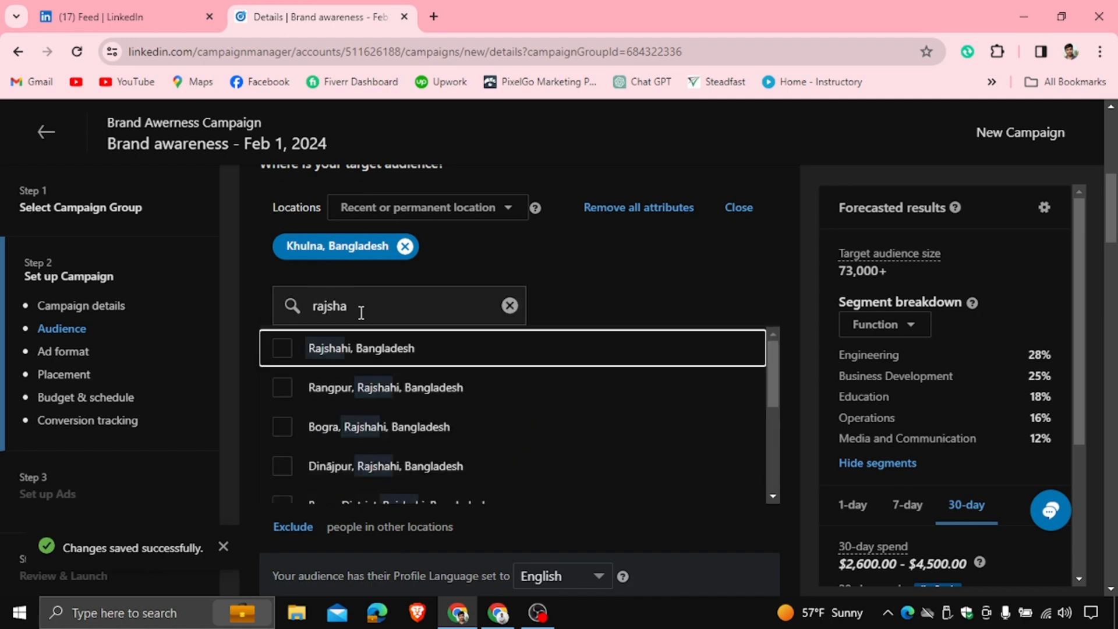
left_click(282, 348)
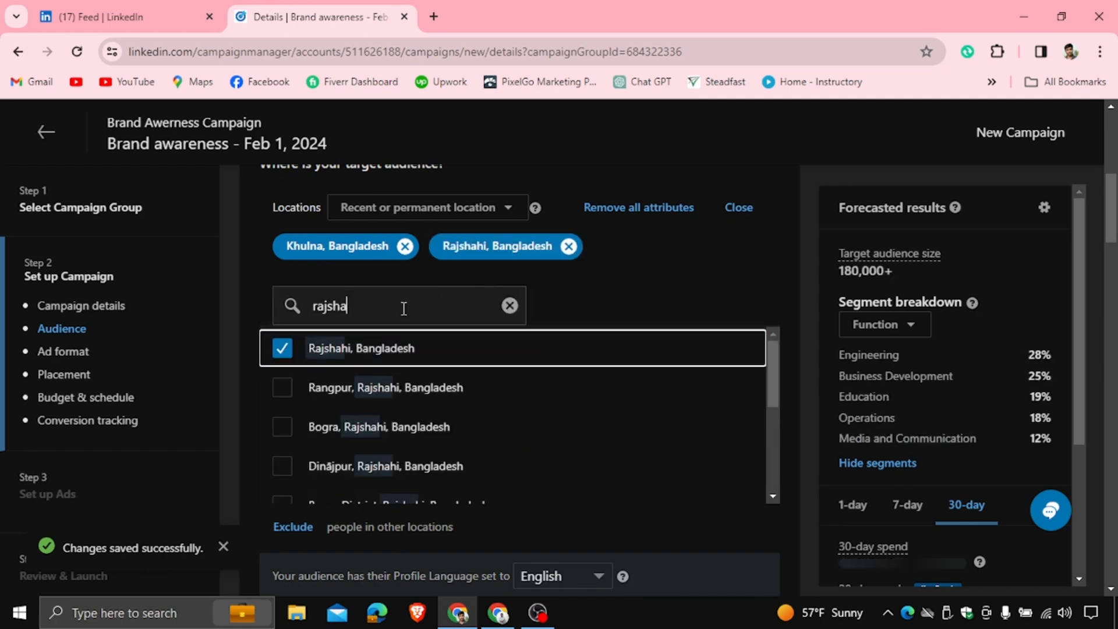
left_click_drag(394, 307, 311, 310)
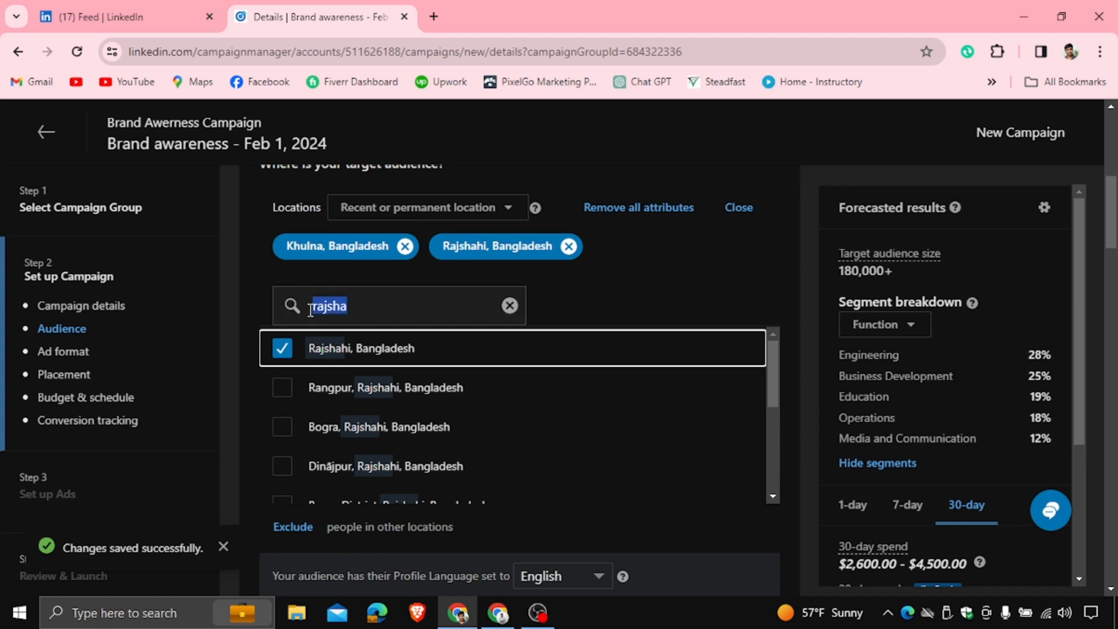
type("bogur")
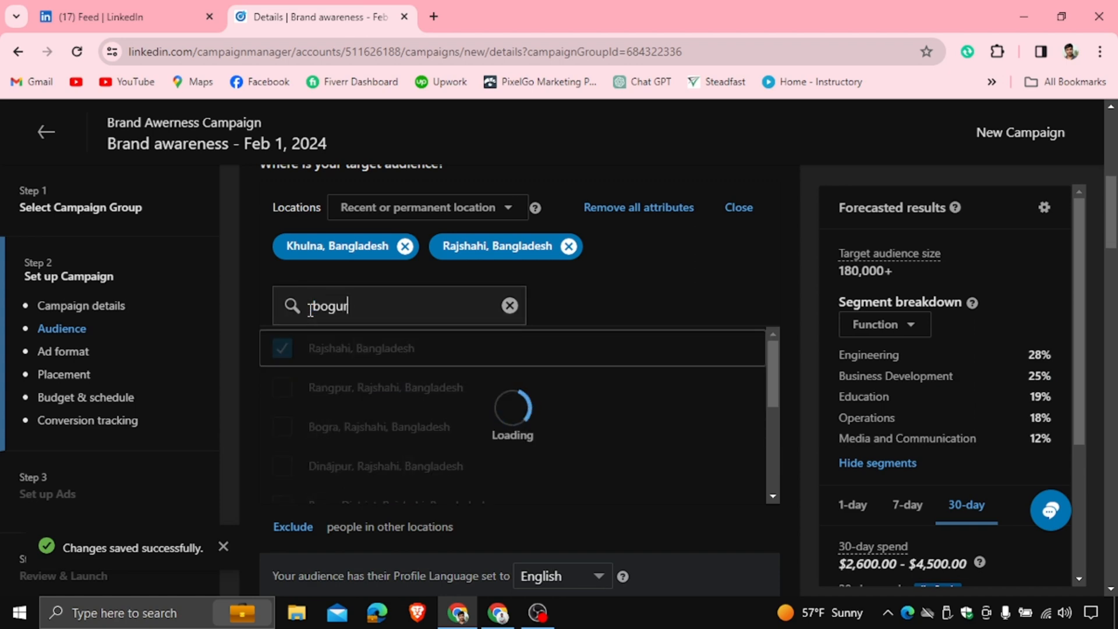
type("a")
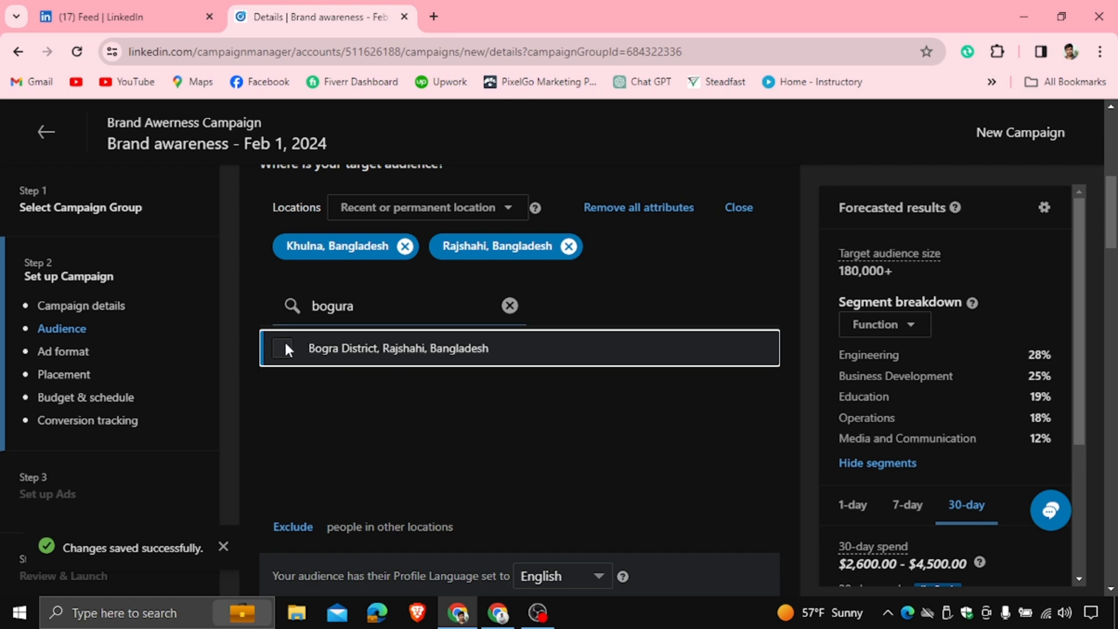
left_click(286, 345)
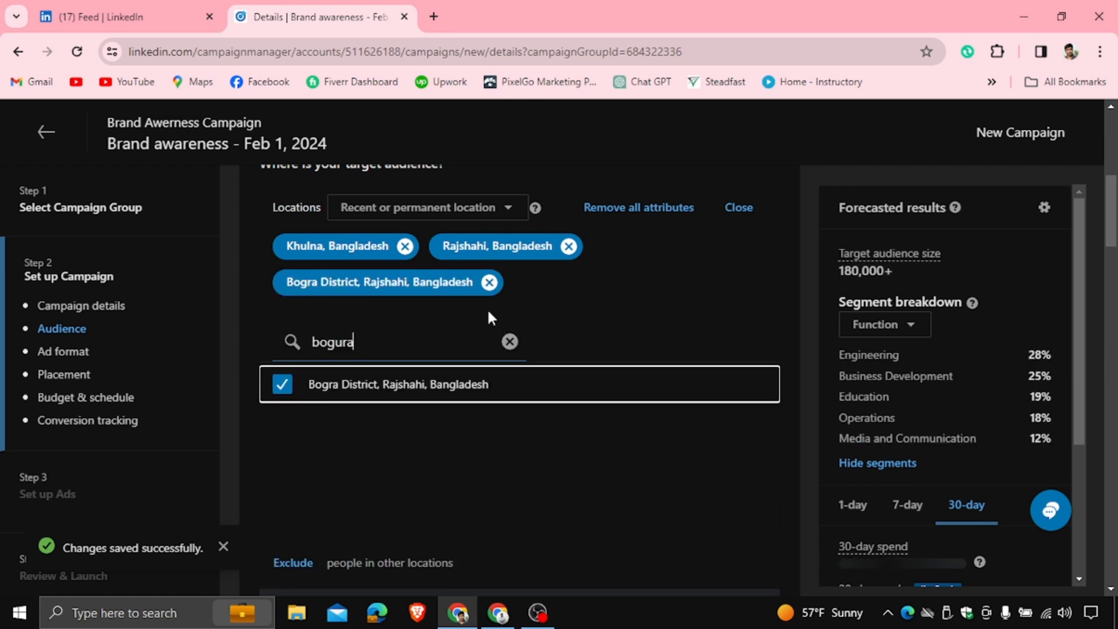
left_click(510, 342)
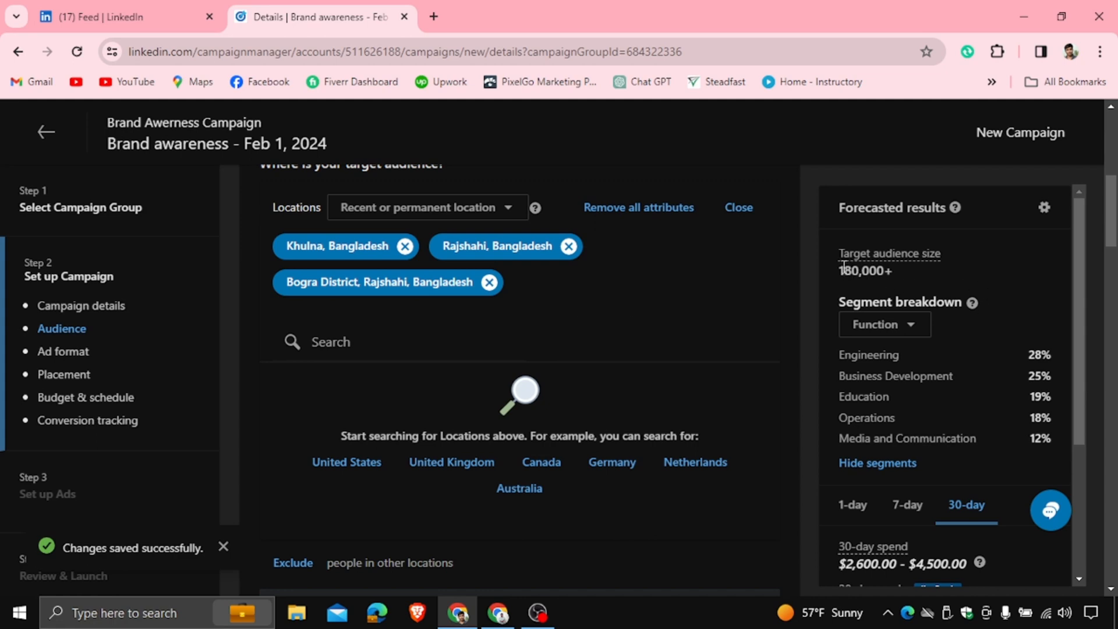
Exclude people in Dhaka, Bangladesh from the audience locations
left_click_drag(844, 266, 894, 273)
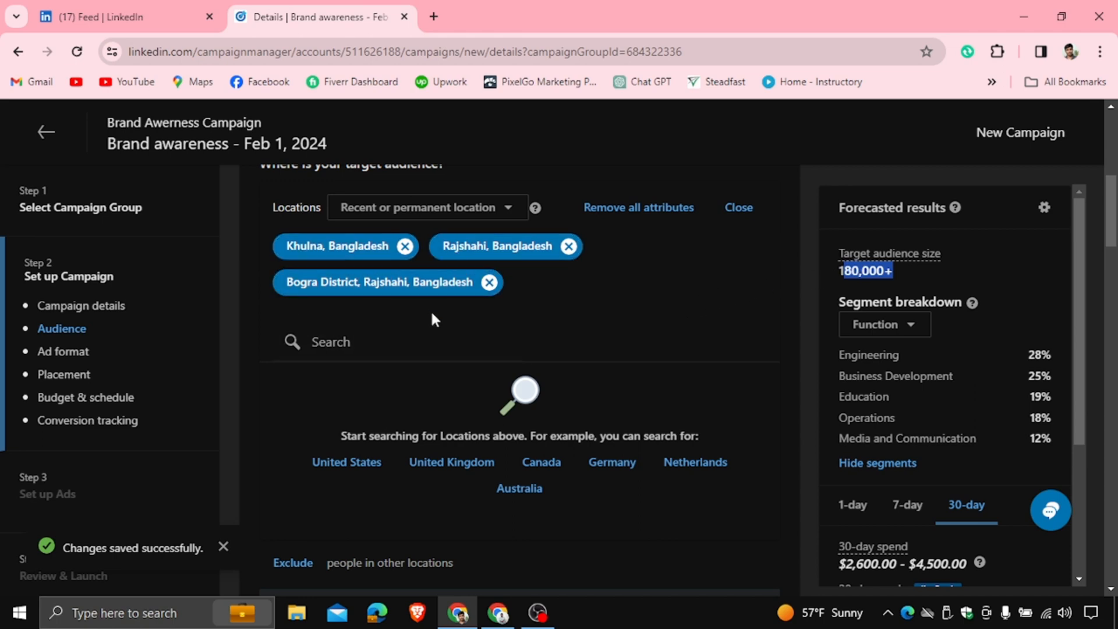
scroll(653, 259, "up", 2)
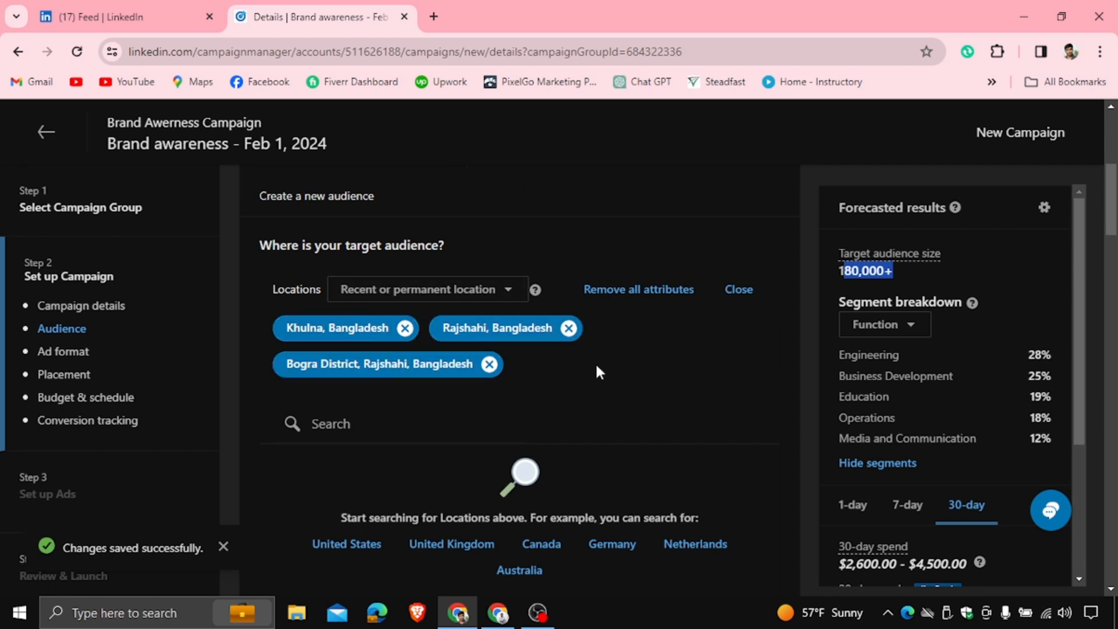
scroll(595, 362, "down", 3)
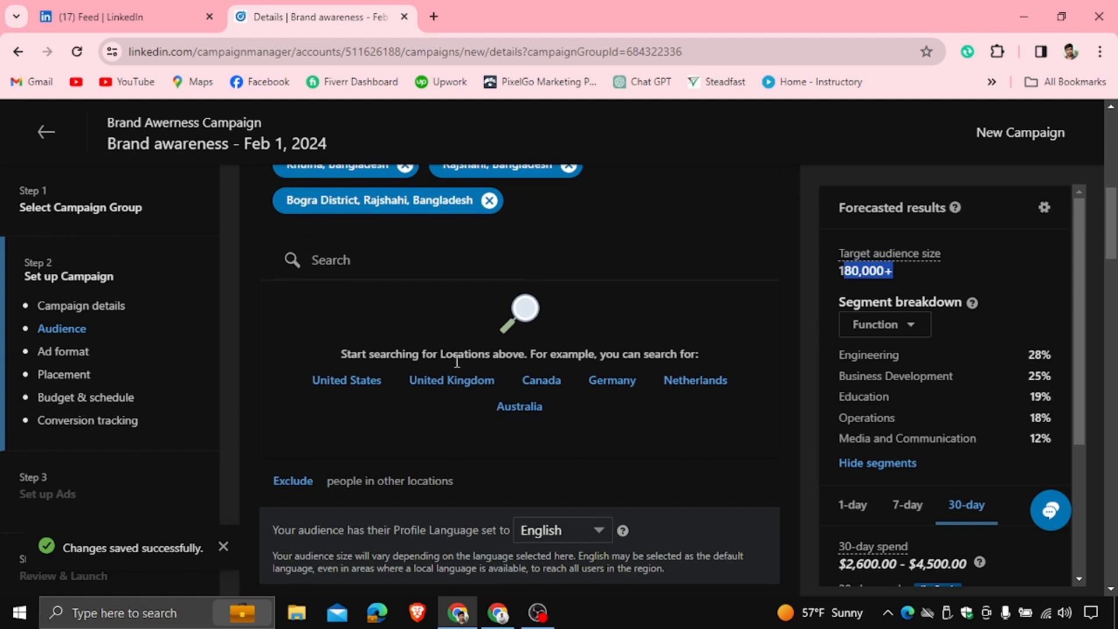
left_click(296, 483)
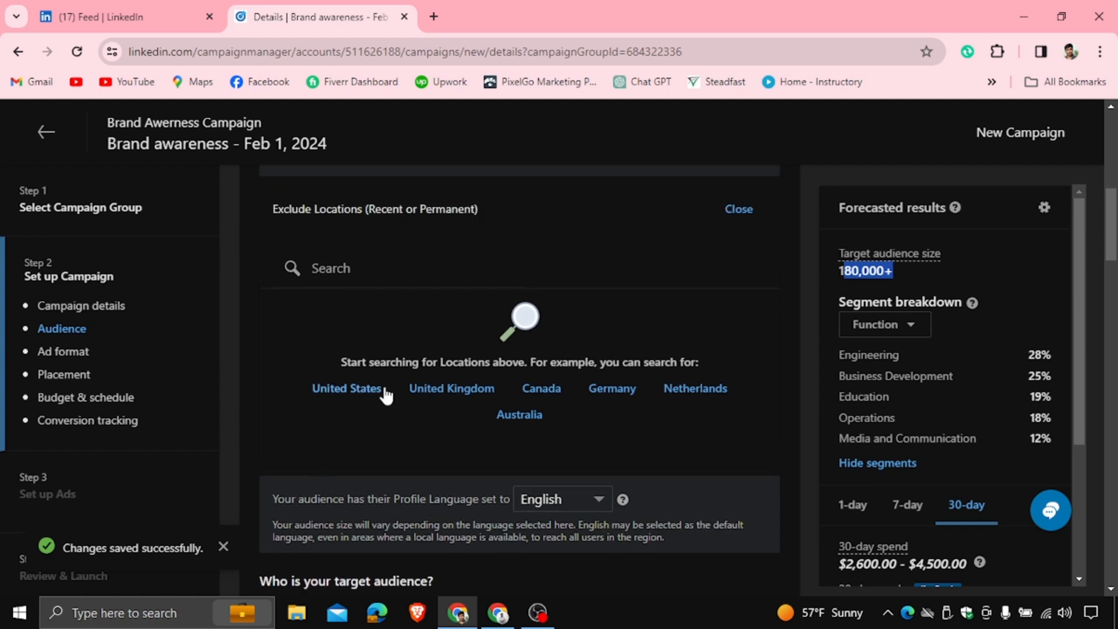
scroll(659, 285, "down", 1)
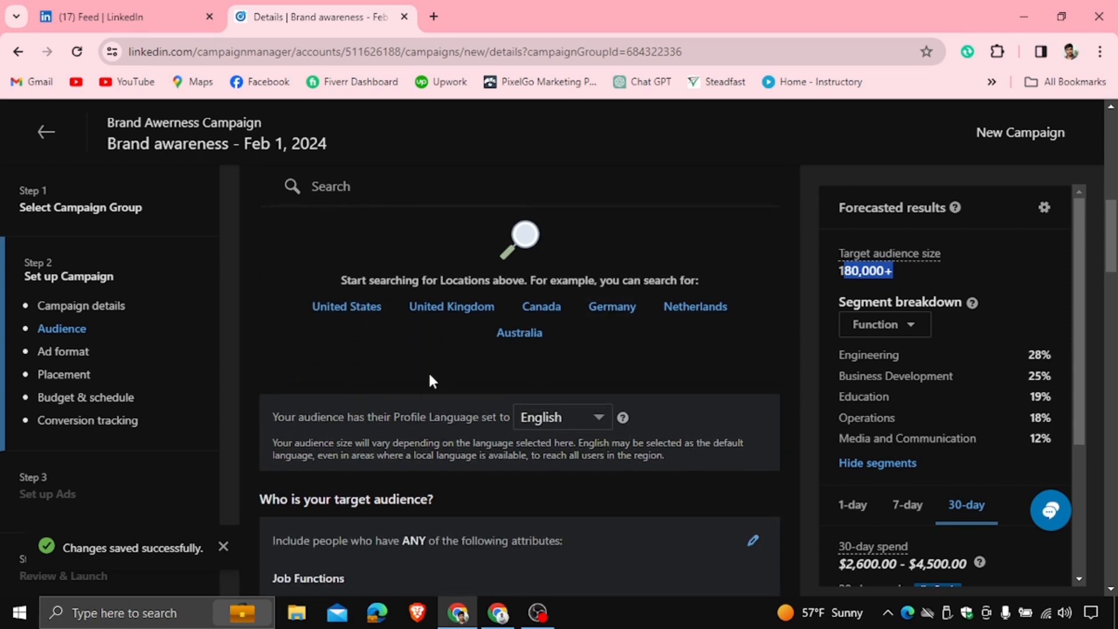
scroll(428, 372, "down", 1)
scroll(425, 361, "up", 3)
left_click(373, 342)
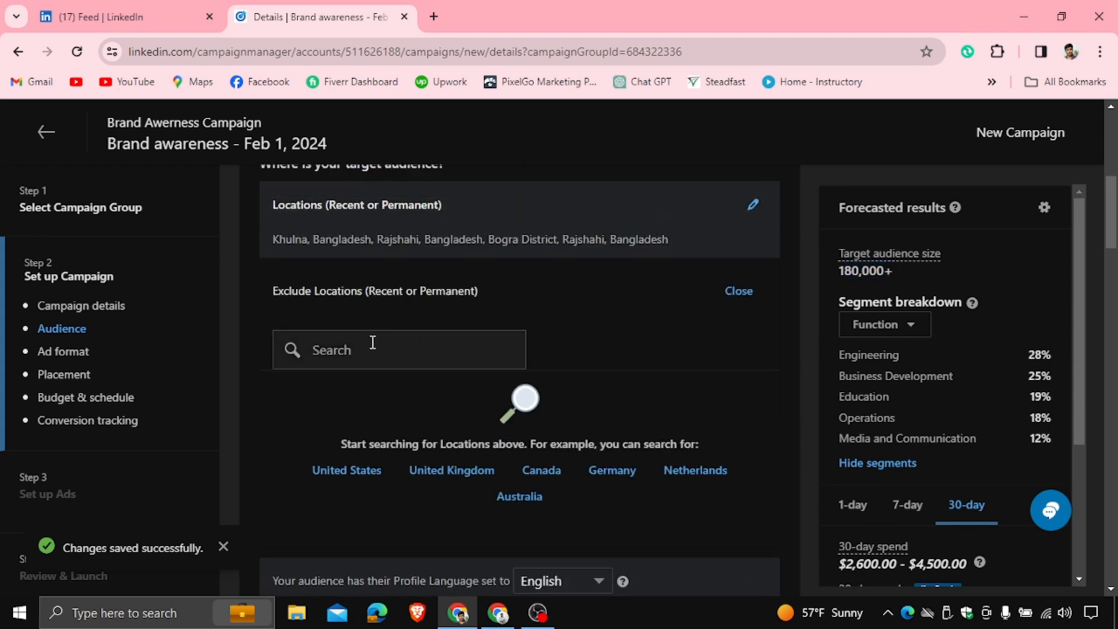
type("dhaka")
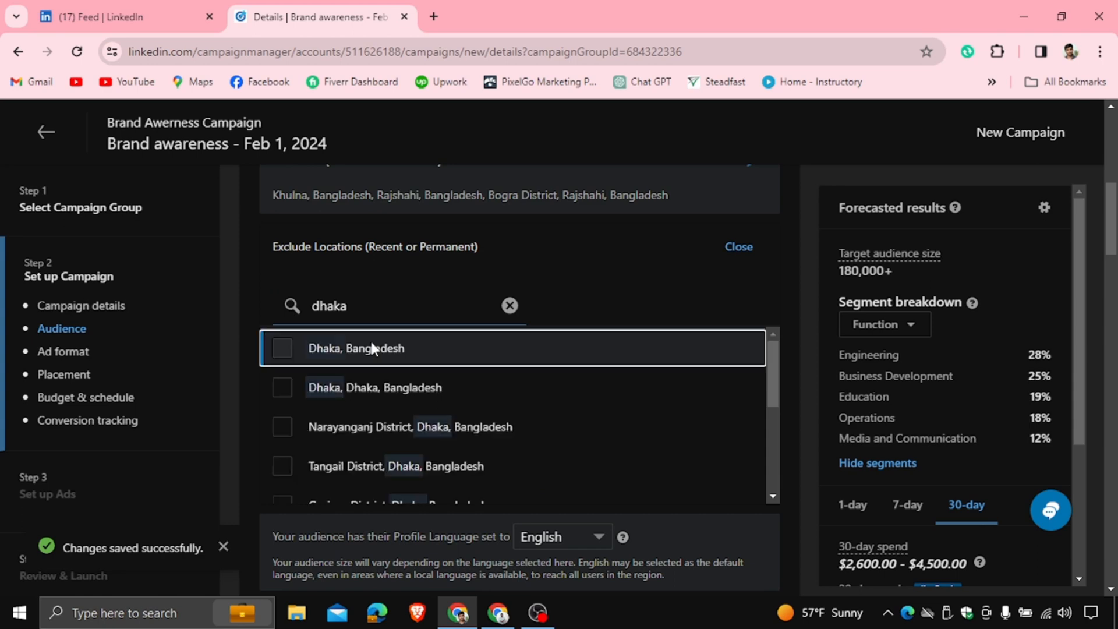
left_click(290, 348)
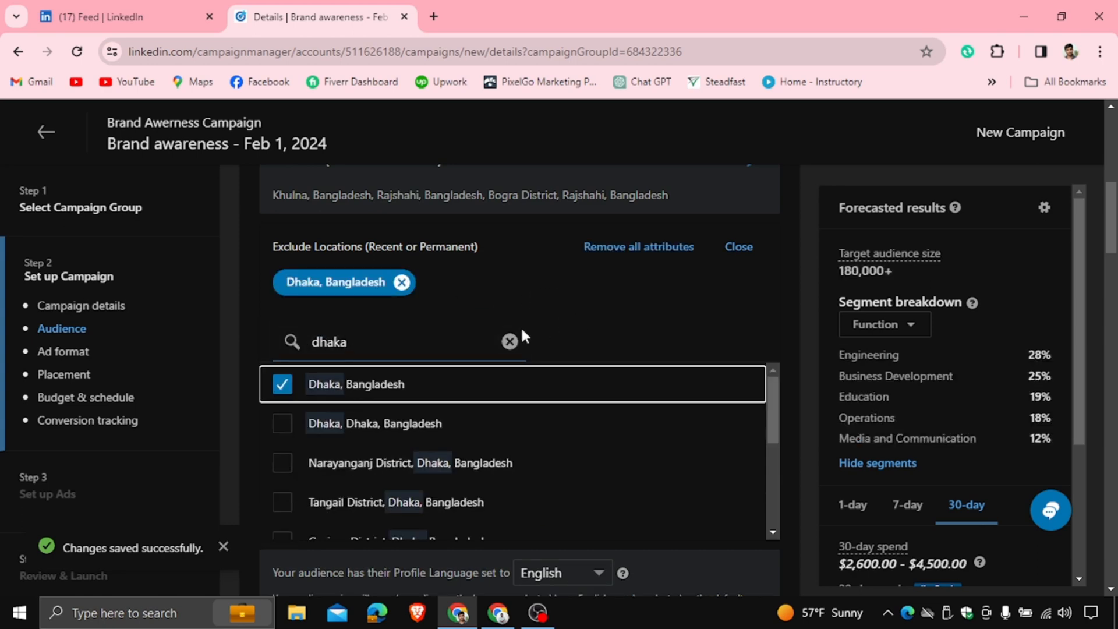
left_click(673, 286)
scroll(674, 286, "up", 3)
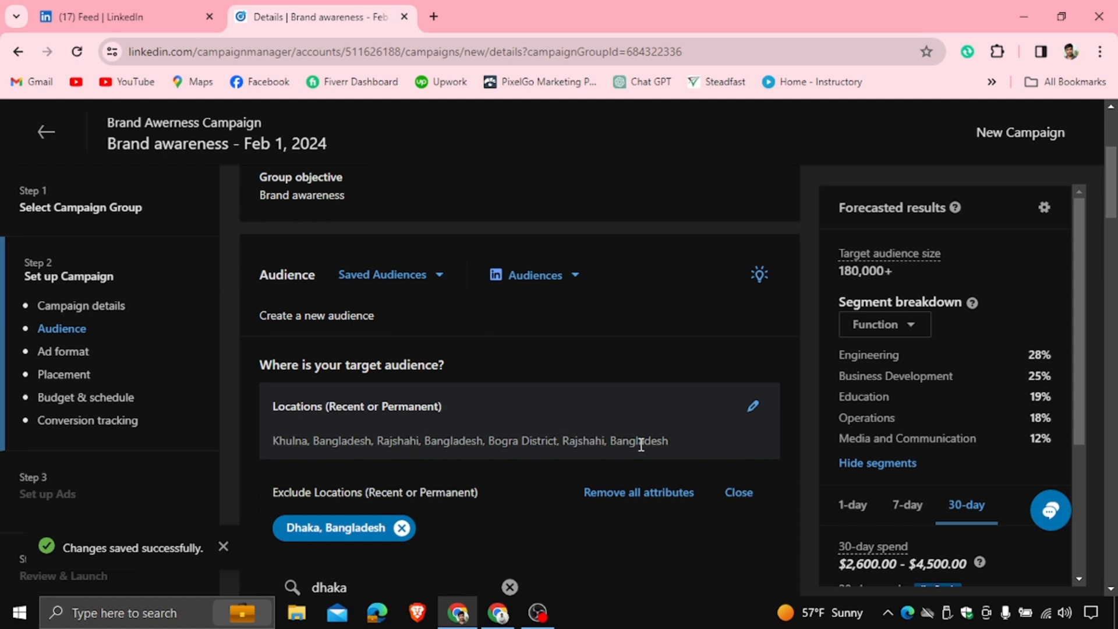
scroll(592, 436, "down", 3)
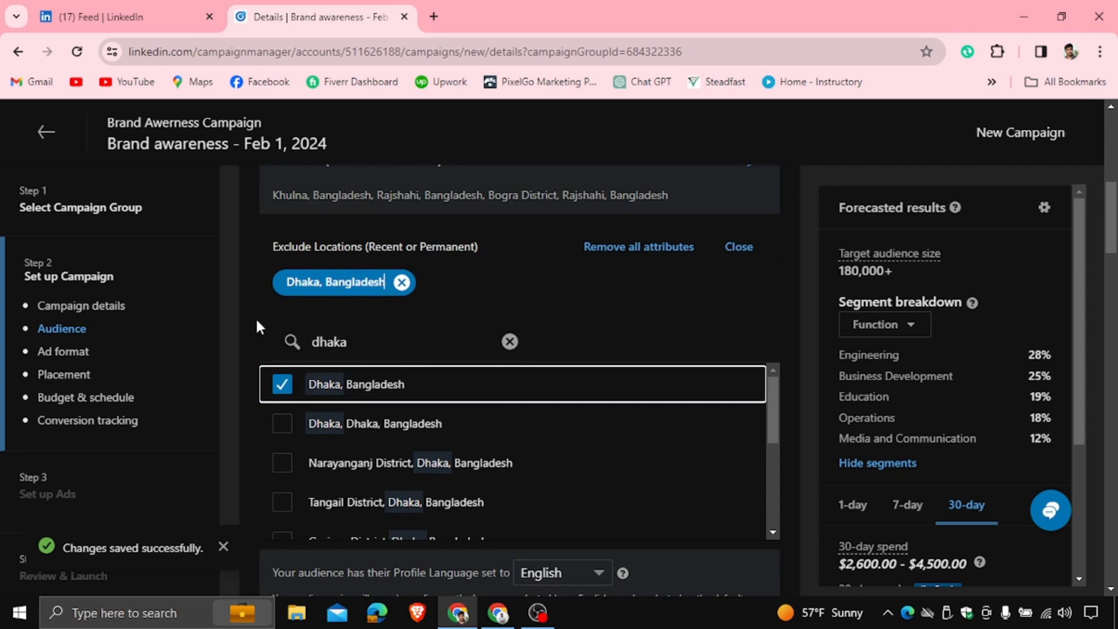
left_click(510, 341)
scroll(511, 320, "up", 3)
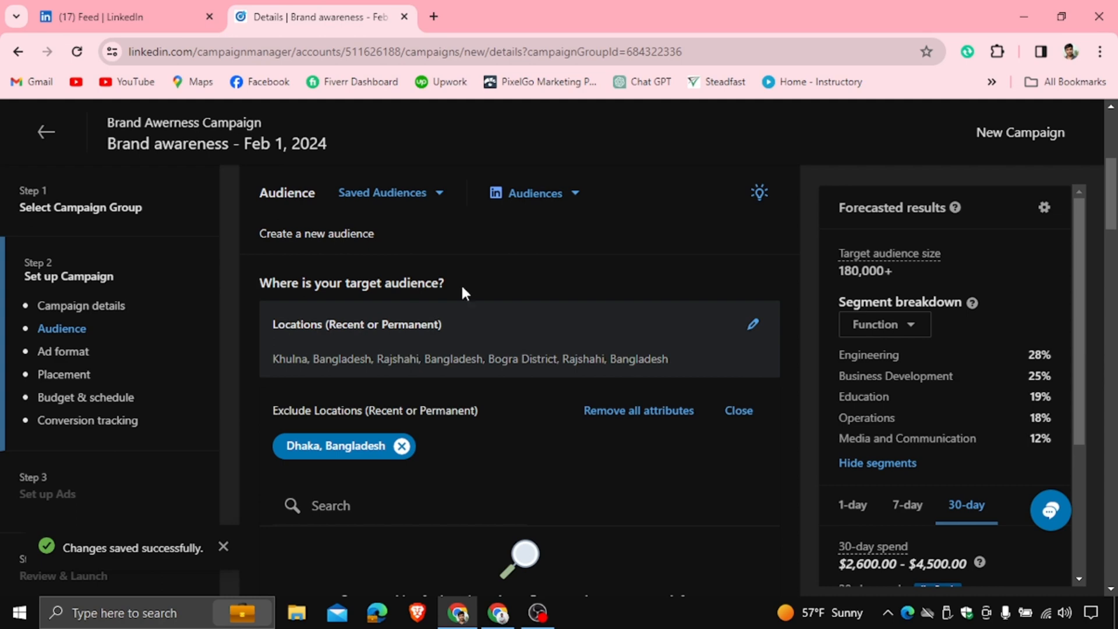
Edit the audience's job functions, removing Research and Business Development
scroll(478, 338, "down", 8)
scroll(482, 339, "down", 1)
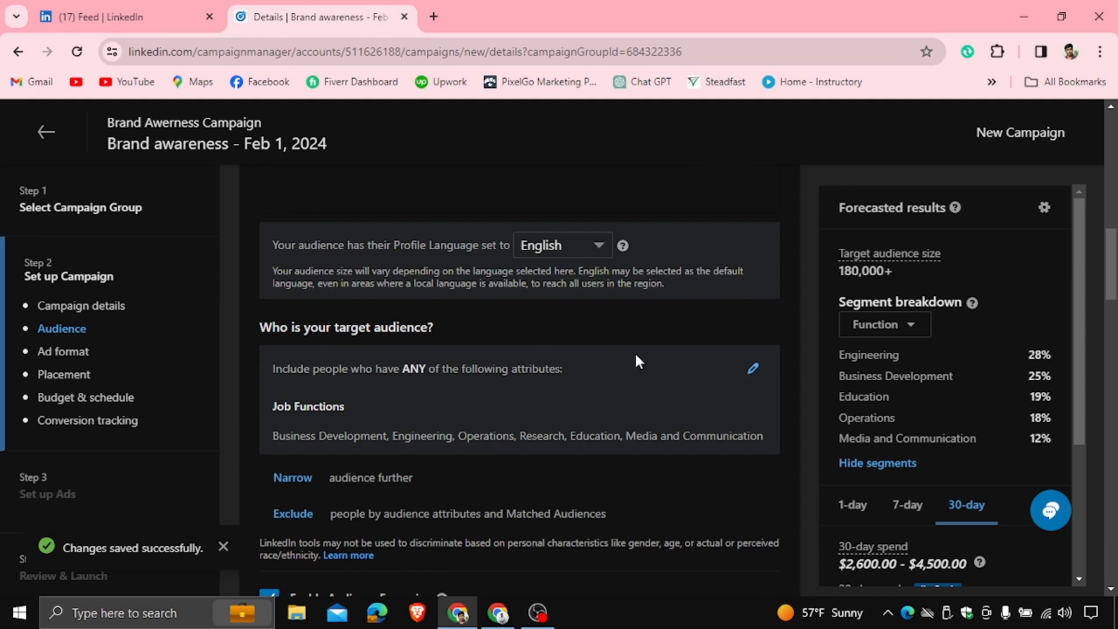
scroll(670, 344, "down", 3)
scroll(582, 315, "up", 2)
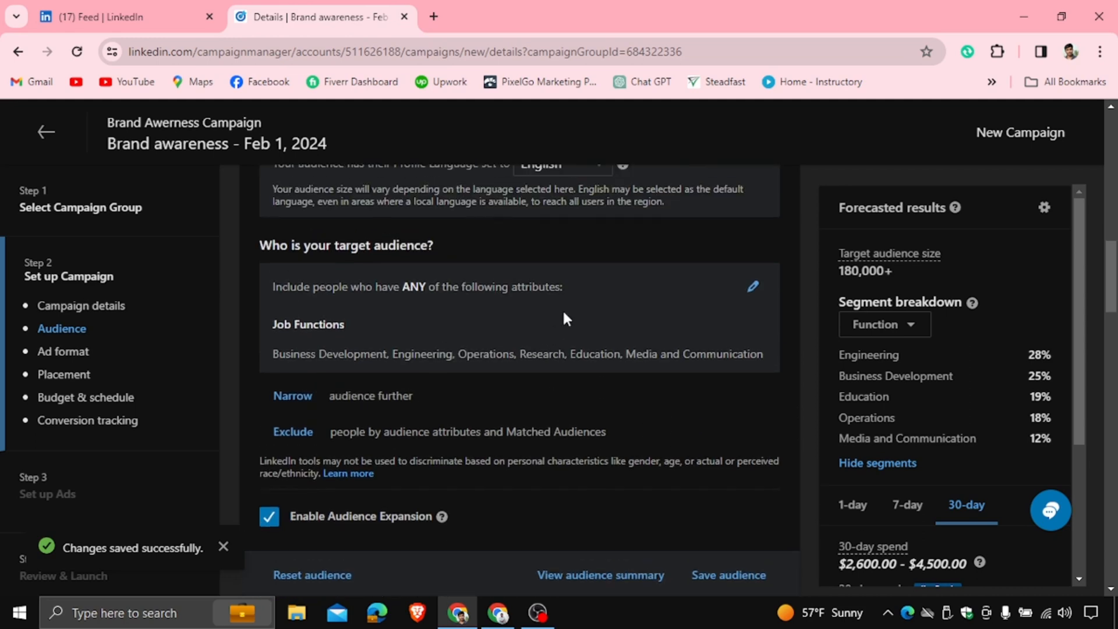
left_click(753, 289)
scroll(524, 337, "down", 2)
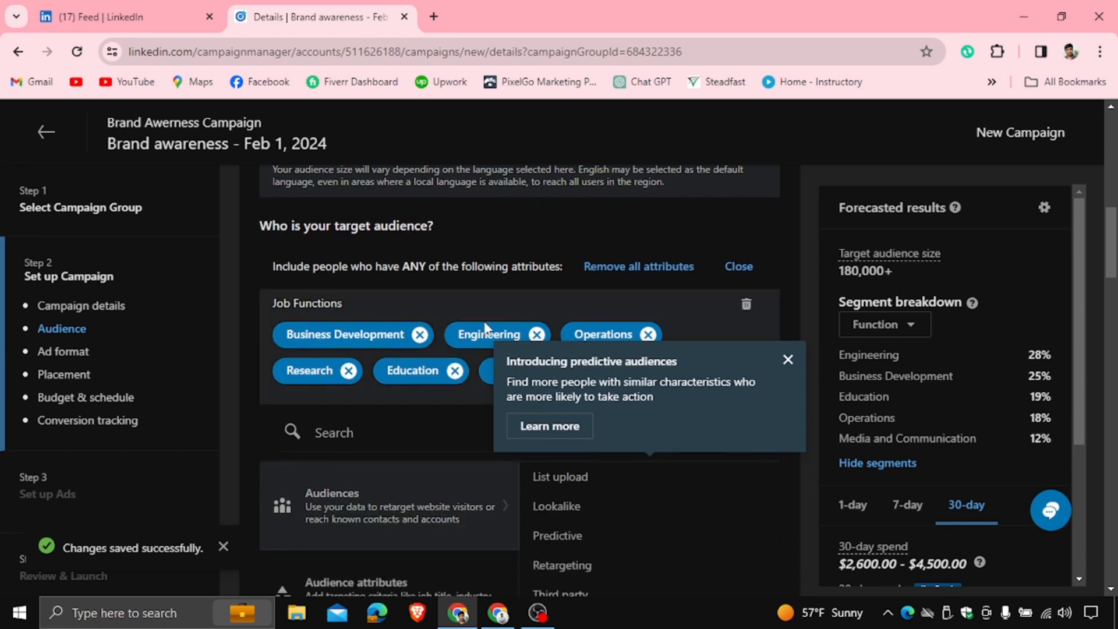
left_click(348, 370)
scroll(403, 344, "down", 1)
left_click(419, 293)
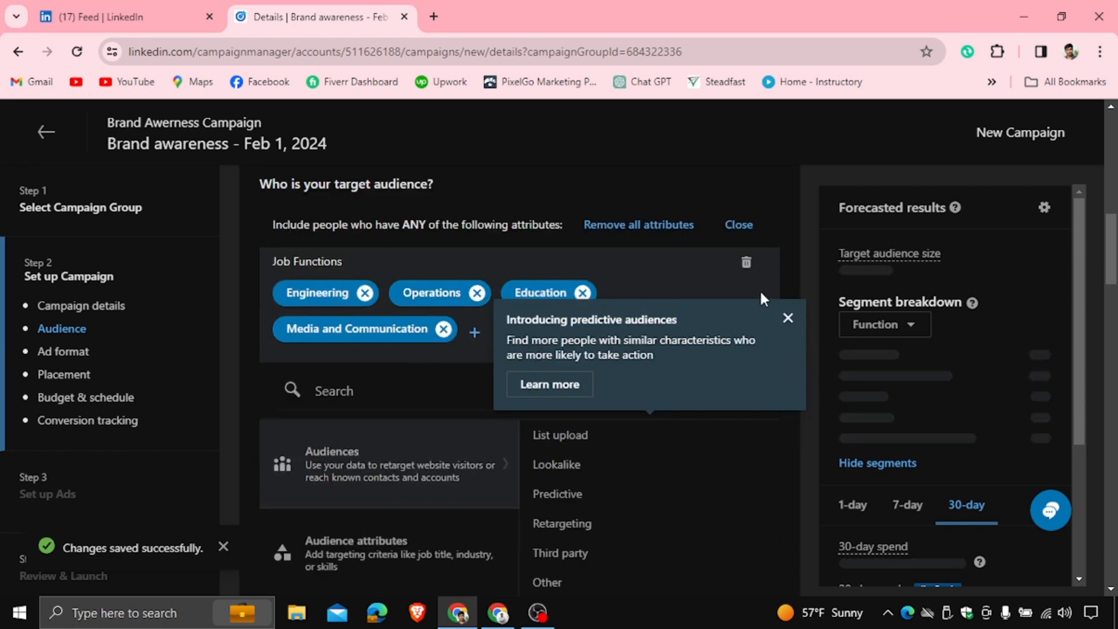
Remove the remaining job functions Education, Operations, Engineering and Media and Communication from the audience
left_click(746, 262)
left_click(788, 318)
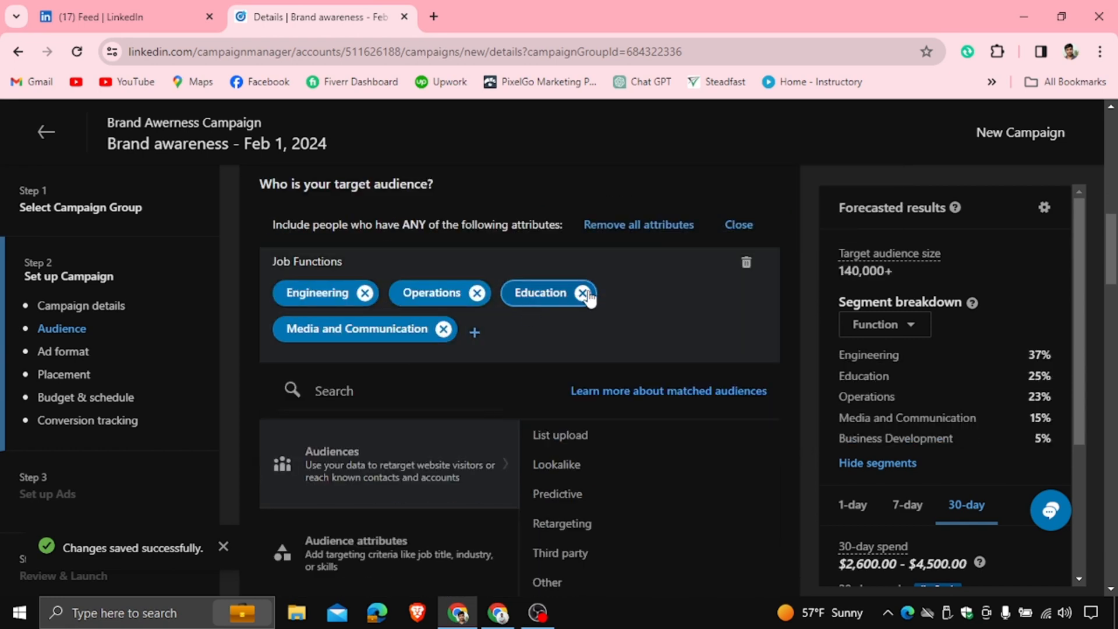
left_click(587, 296)
left_click(587, 295)
left_click(477, 295)
left_click(365, 295)
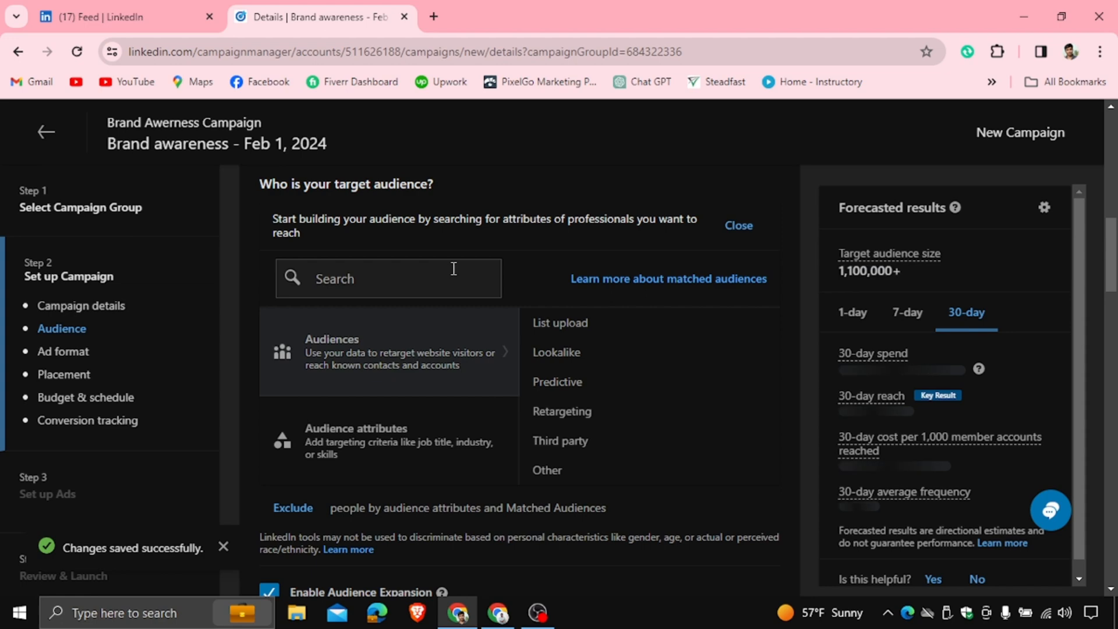
Add Robi Digital Lab as a Company Follower of attribute, then remove it from the audience
left_click(377, 441)
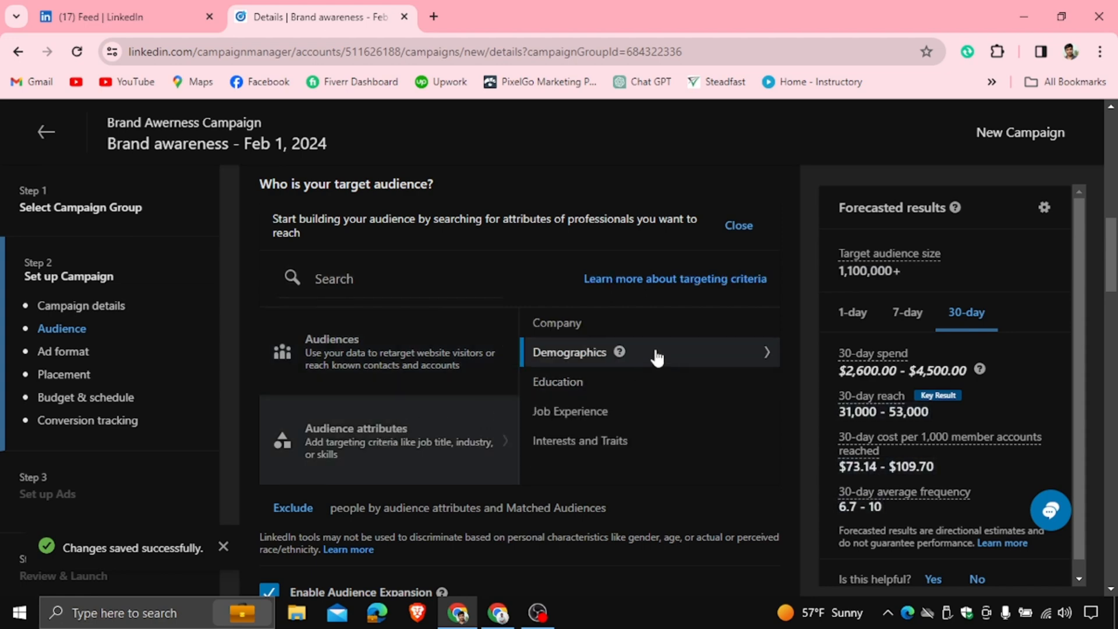
left_click(661, 326)
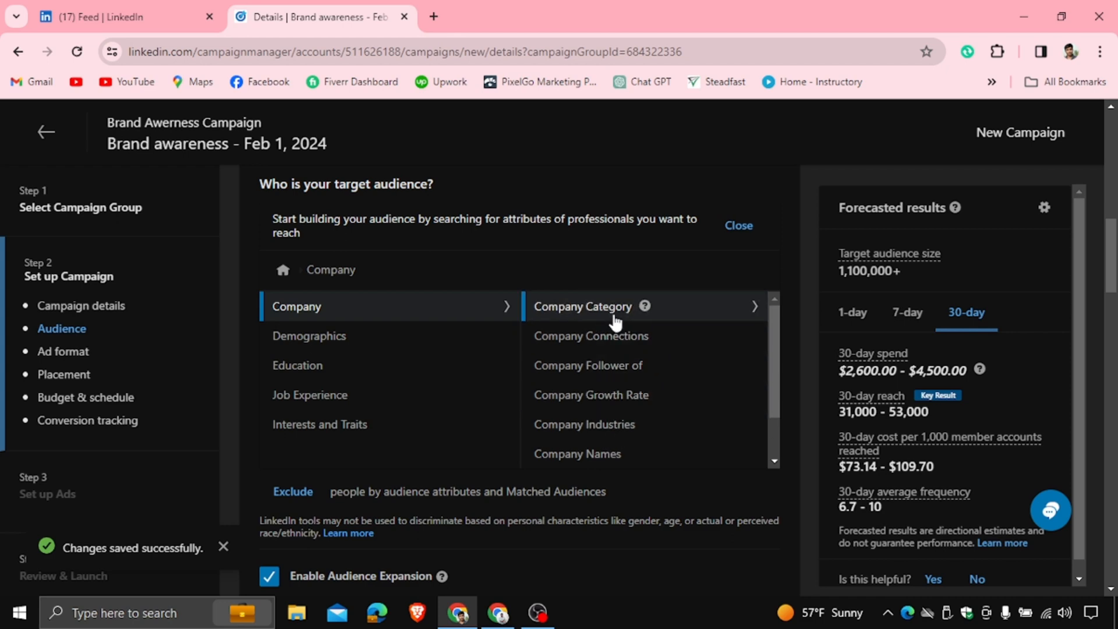
left_click(614, 366)
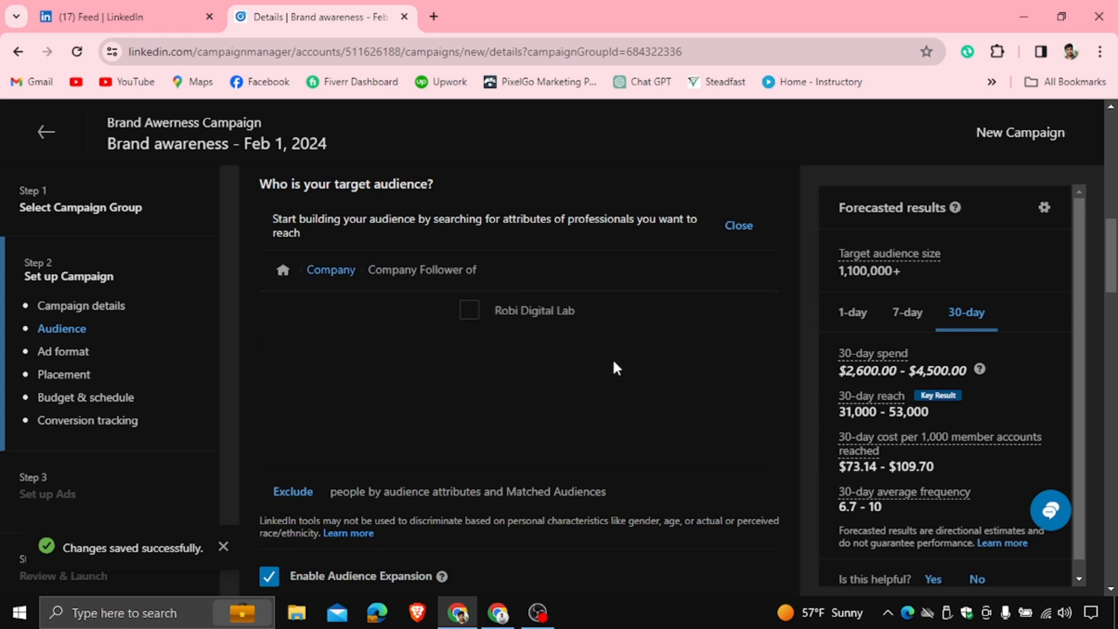
left_click(284, 310)
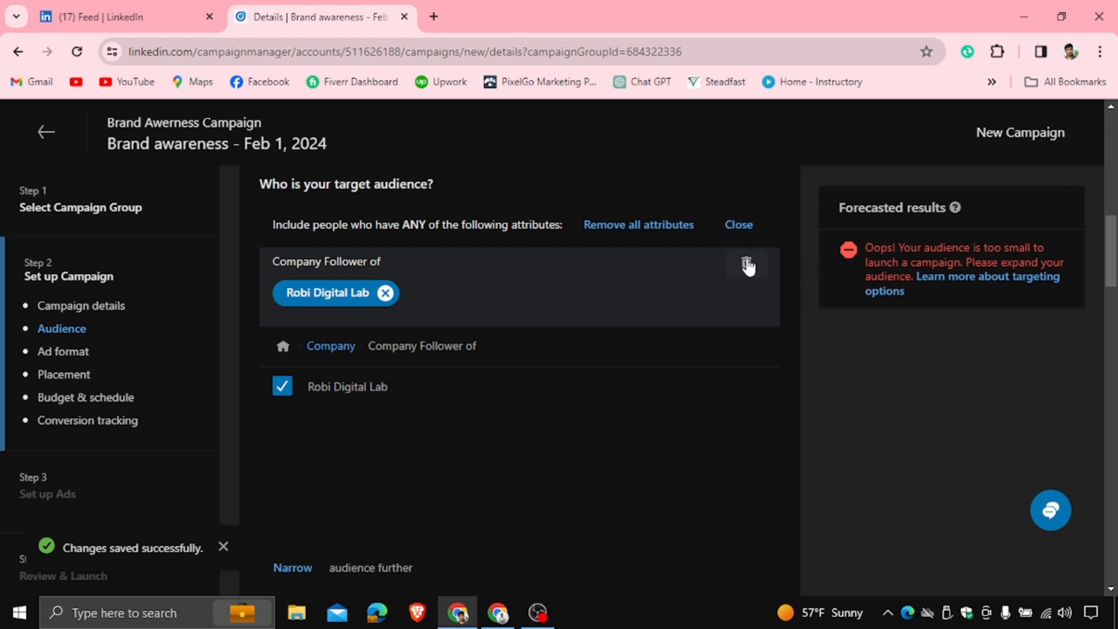
left_click(746, 263)
left_click(385, 293)
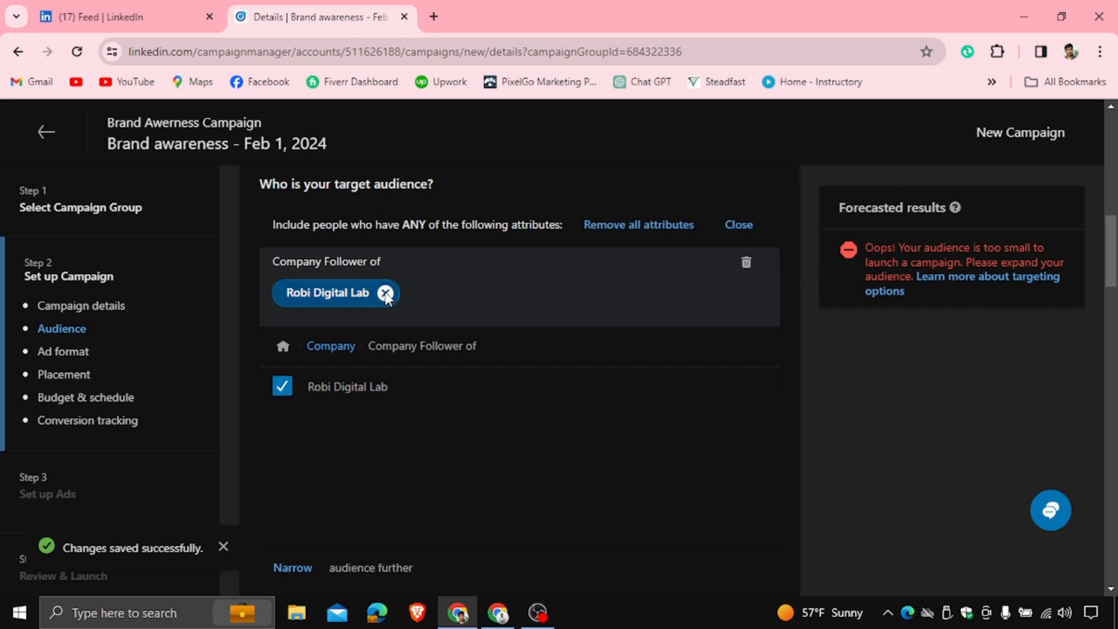
left_click(327, 279)
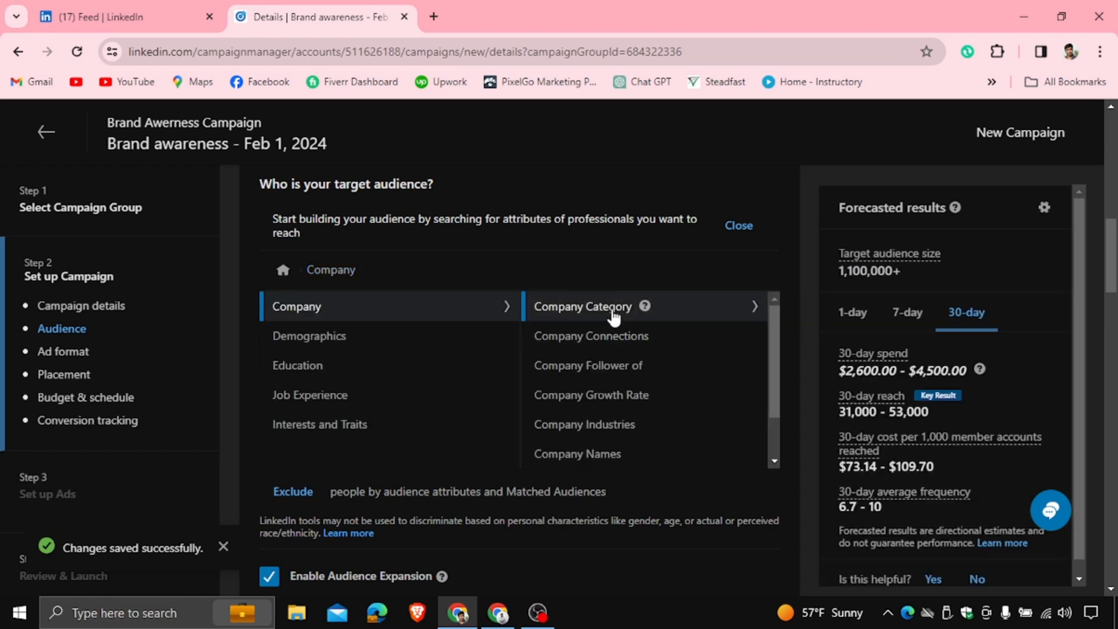
Target company categories Forbes World's Most Innovative Companies, Fortune Global 500 and LinkedIn News Editors' Top Companies (Australia, China, Chile)
left_click(711, 327)
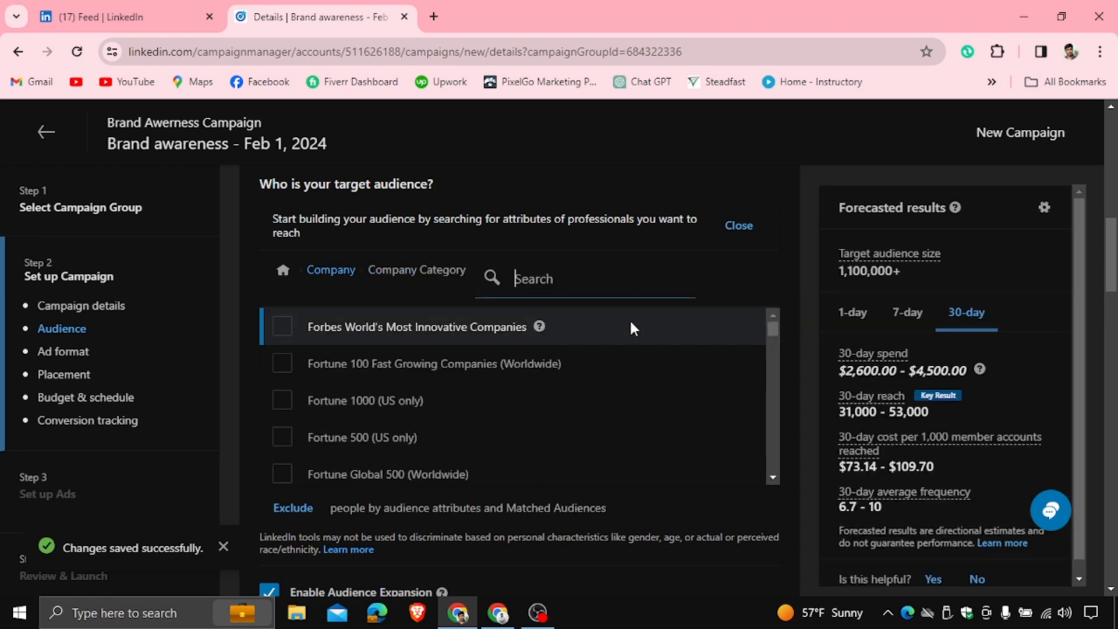
left_click(282, 325)
left_click(281, 476)
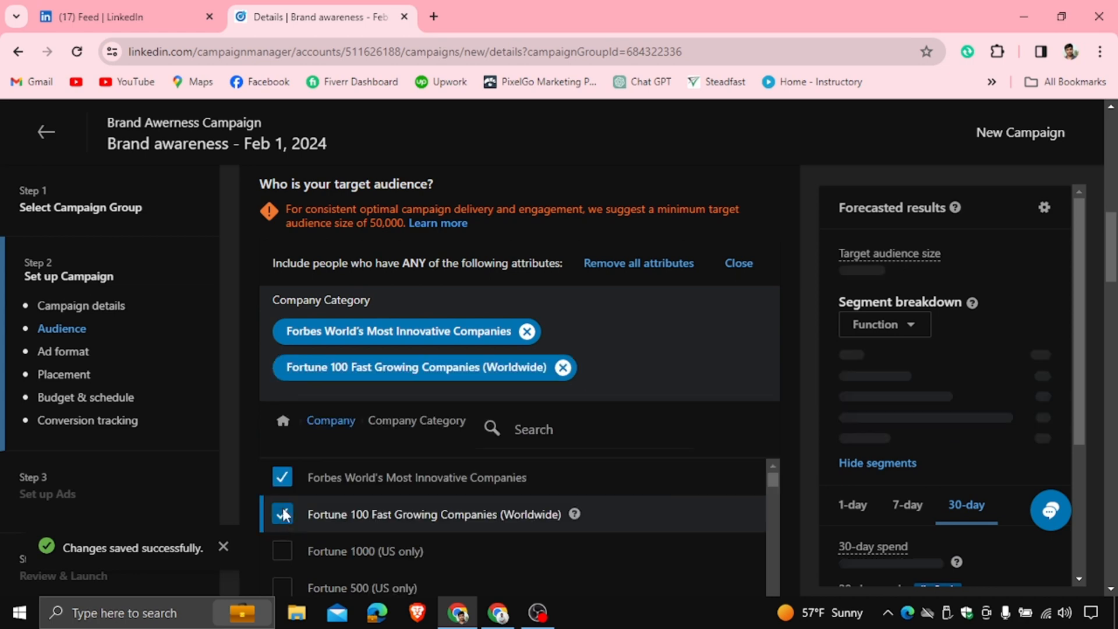
left_click(284, 513)
scroll(283, 489, "down", 2)
left_click(282, 428)
left_click(282, 498)
scroll(291, 515, "down", 3)
left_click(283, 502)
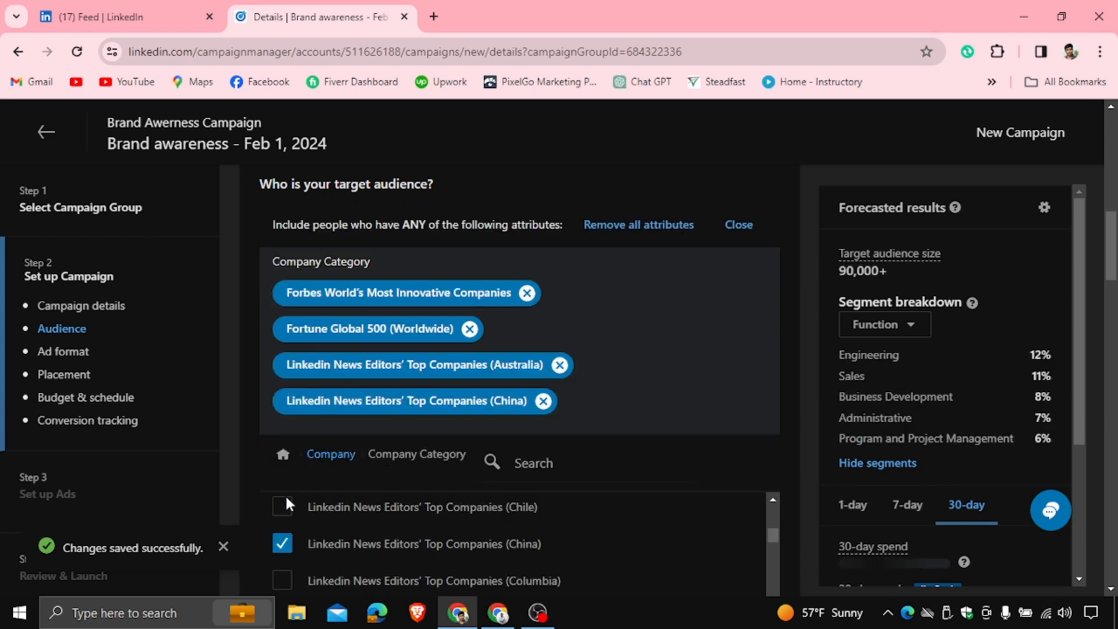
left_click(282, 506)
Remove all Company Category attributes from the audience
scroll(638, 352, "up", 10)
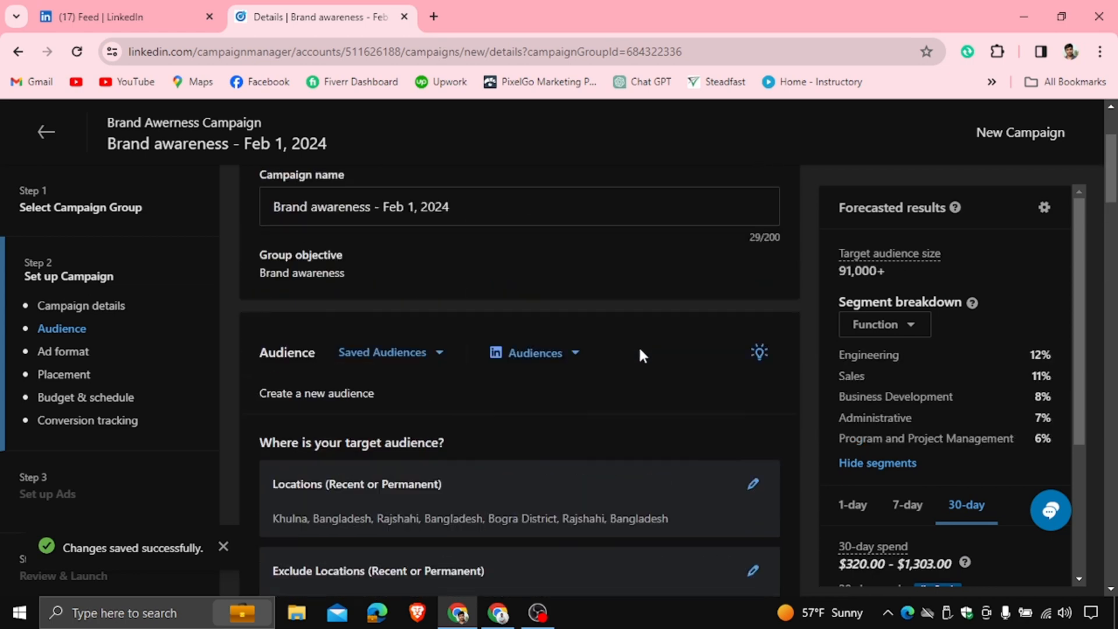
scroll(582, 346, "up", 3)
scroll(537, 338, "down", 3)
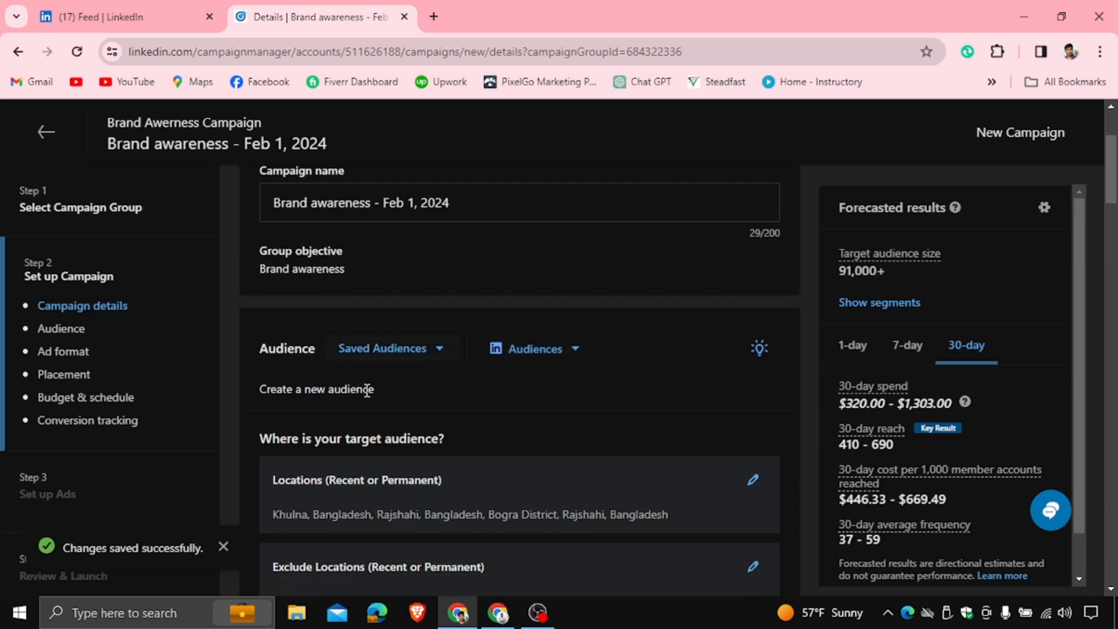
scroll(638, 405, "down", 3)
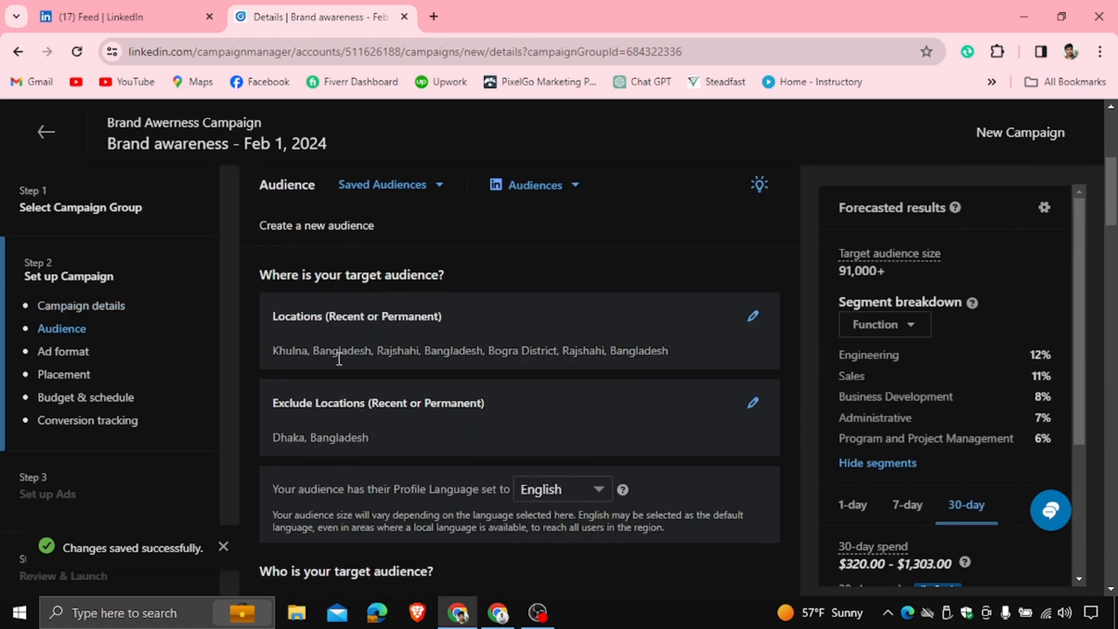
scroll(612, 355, "down", 4)
scroll(420, 434, "down", 2)
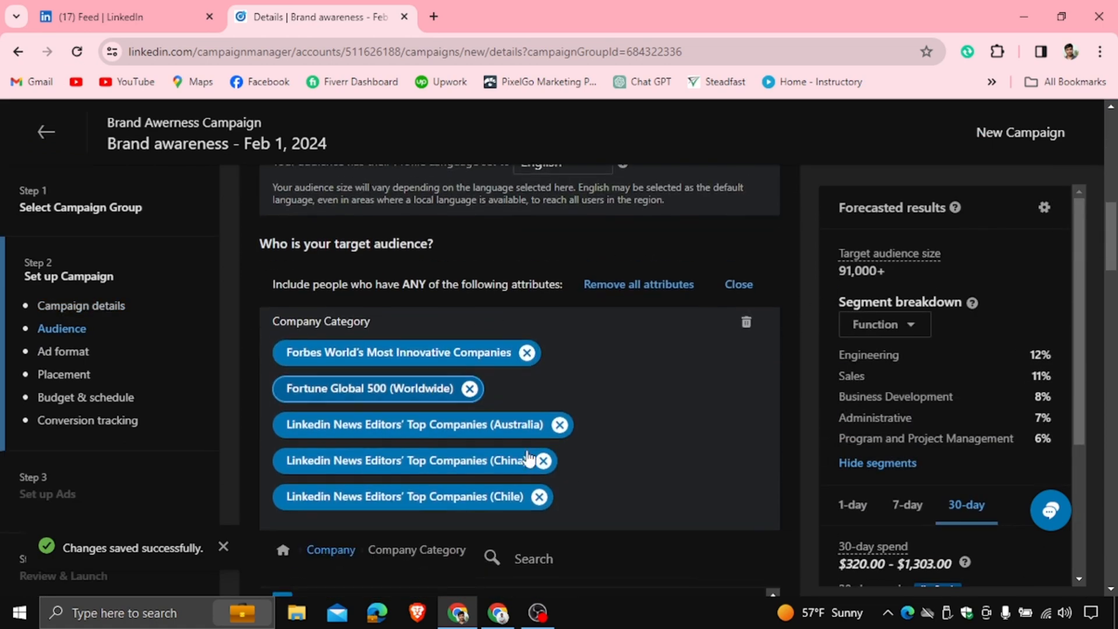
left_click(751, 324)
left_click(813, 282)
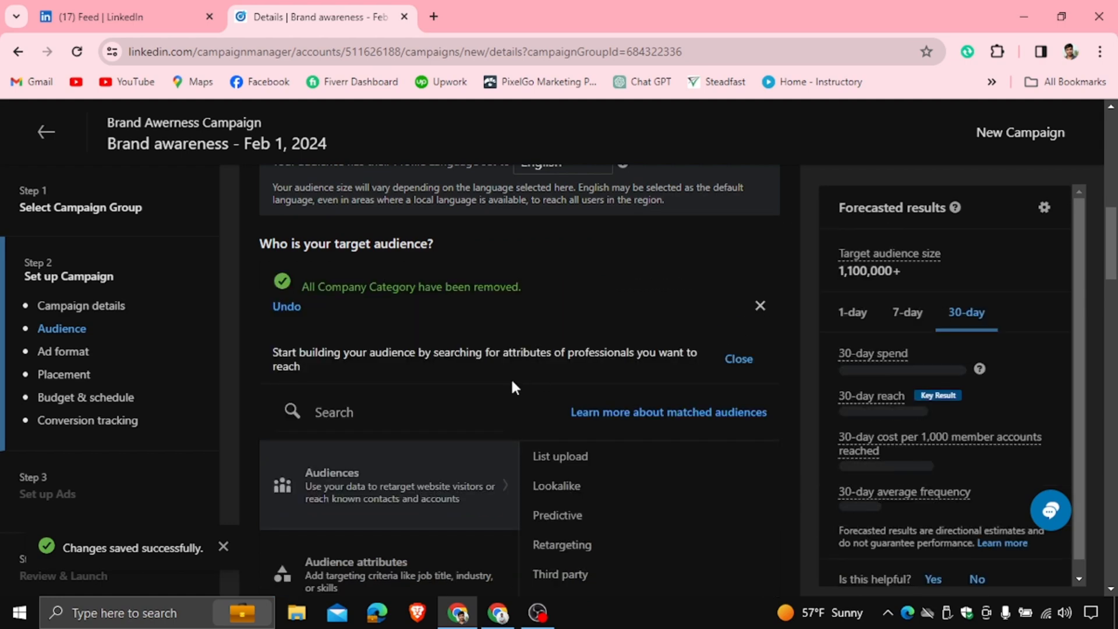
Target members aged 25 to 34, accepting the non-discrimination certification for age
scroll(506, 373, "down", 3)
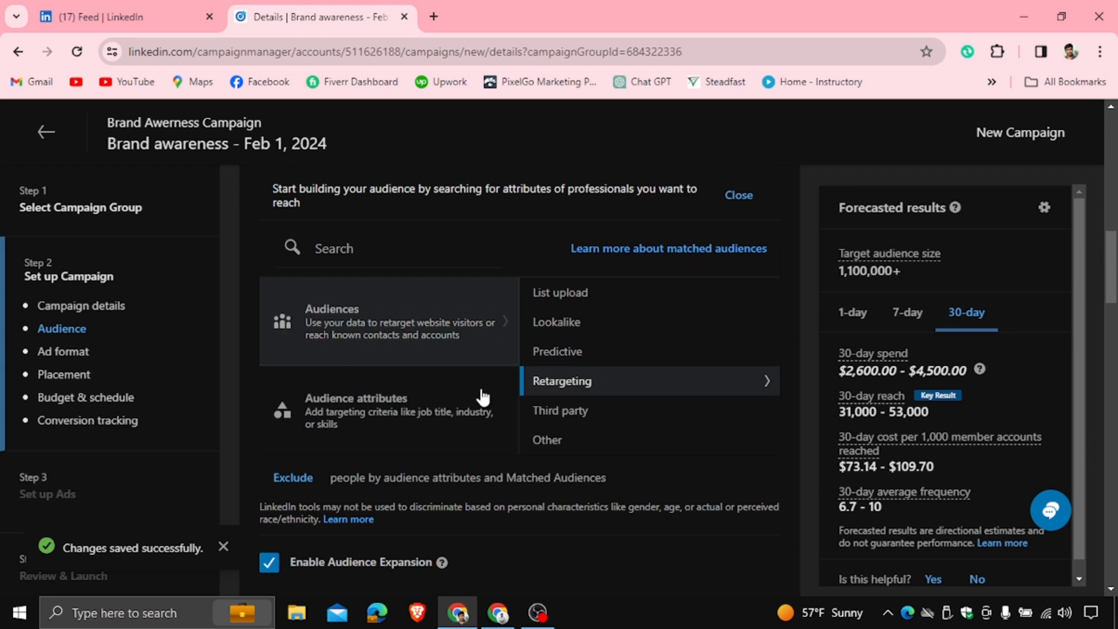
left_click(375, 402)
left_click(609, 327)
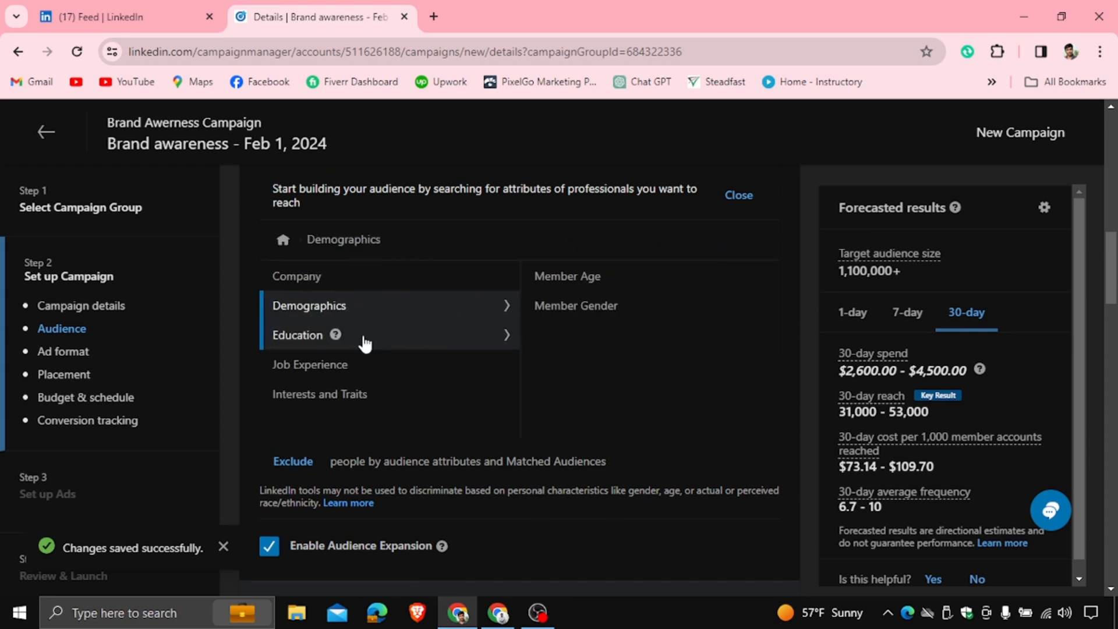
left_click(590, 281)
left_click(284, 293)
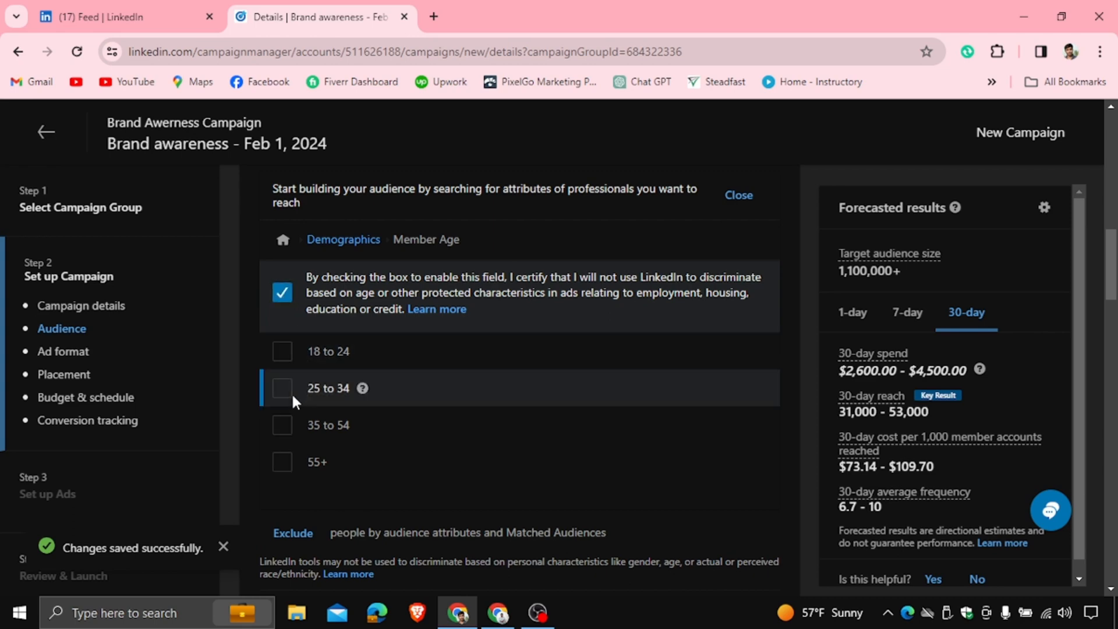
left_click(283, 388)
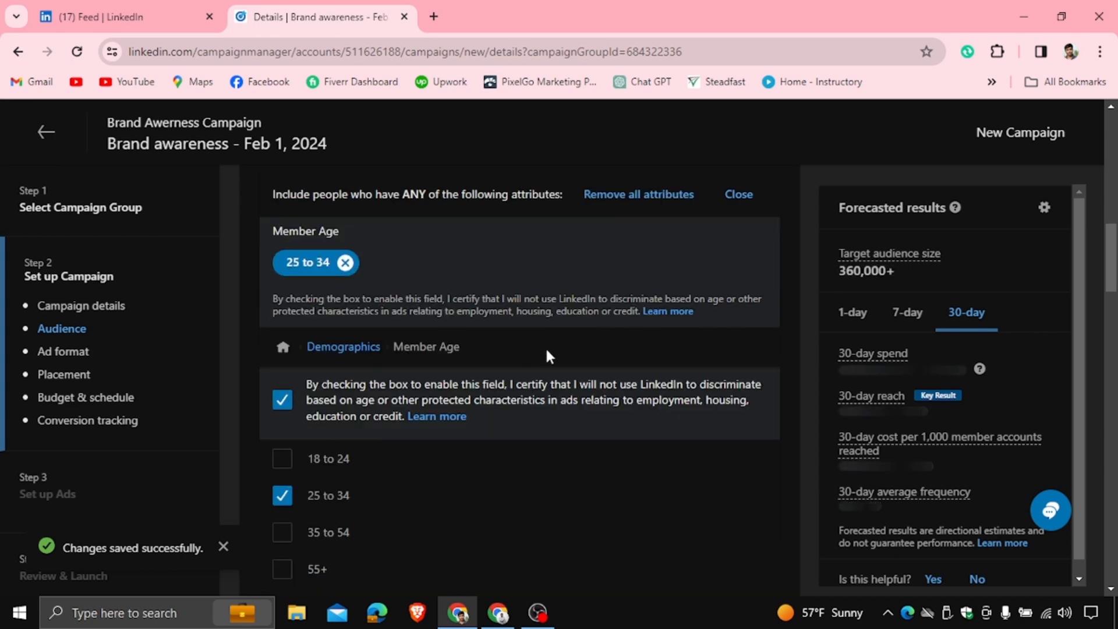
Add Member Gender targeting for Female, accepting the gender certification
left_click(339, 349)
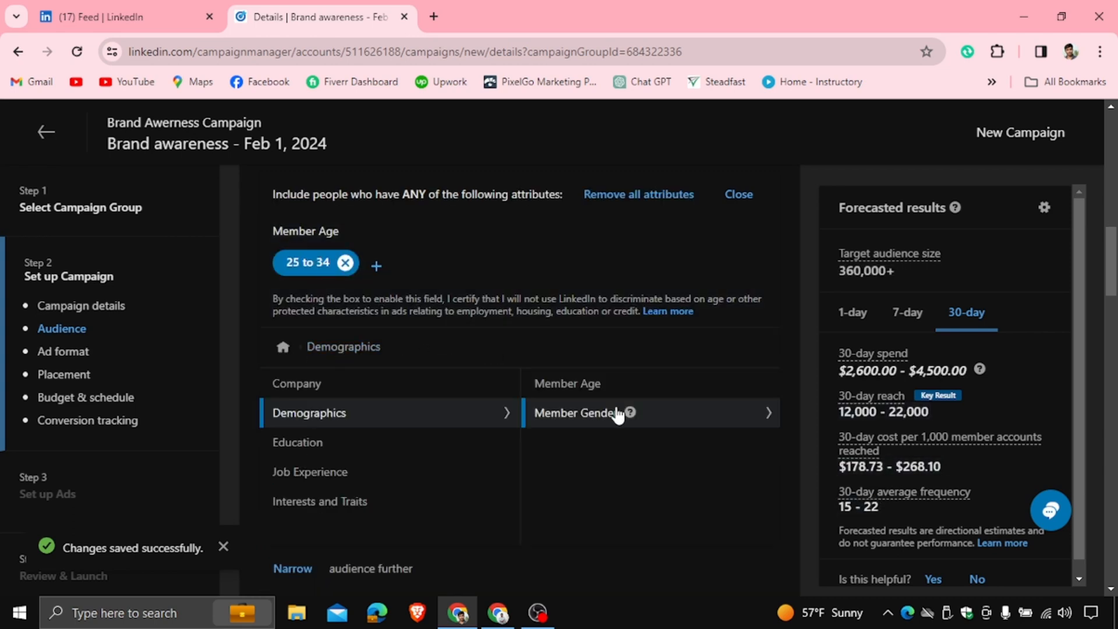
left_click(617, 413)
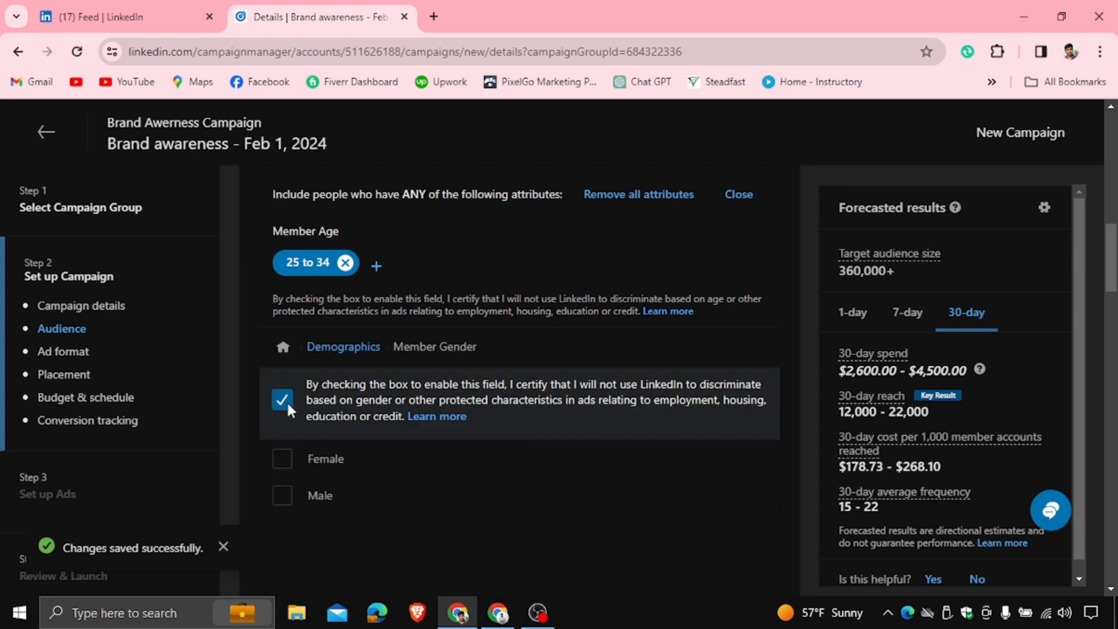
left_click(283, 458)
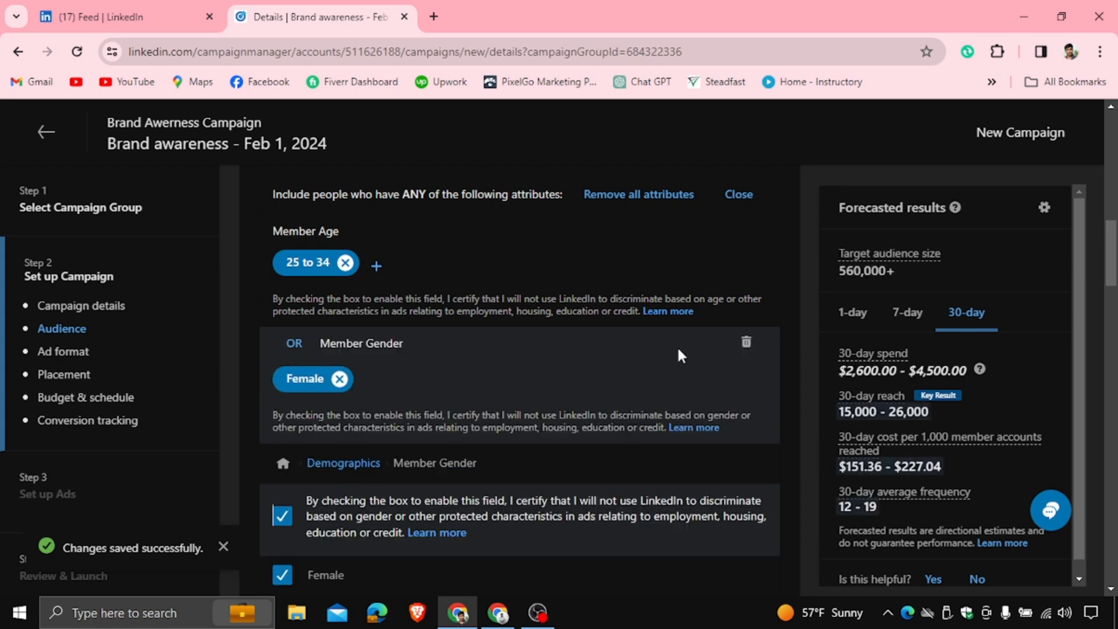
scroll(598, 270, "down", 4)
scroll(351, 337, "up", 3)
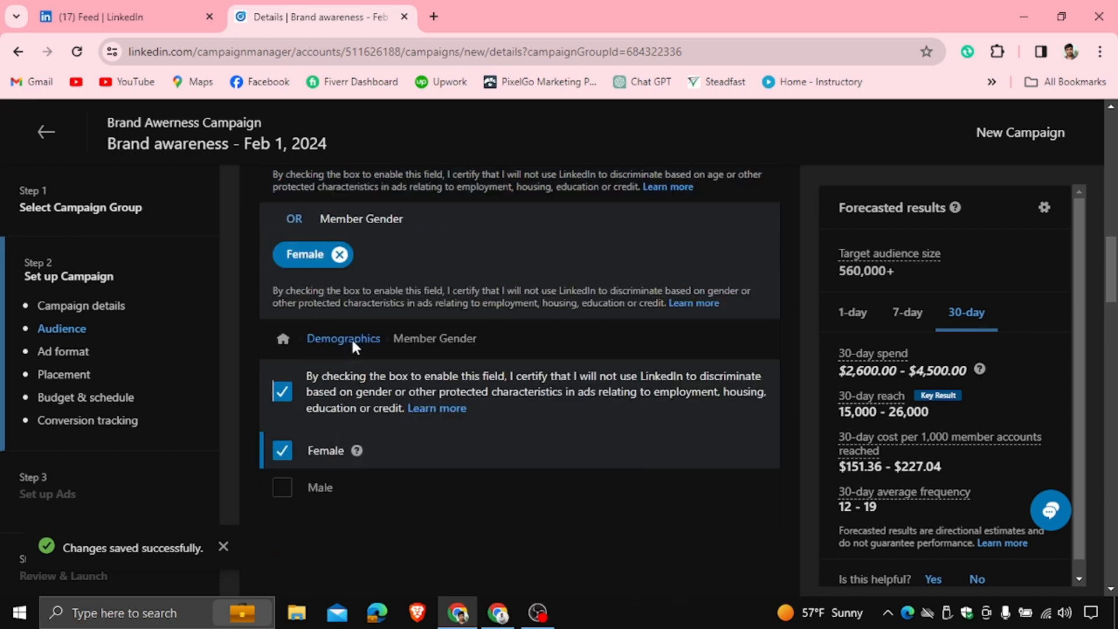
Browse the Education attributes and search the degree list for Bachelor without selecting any
left_click(326, 381)
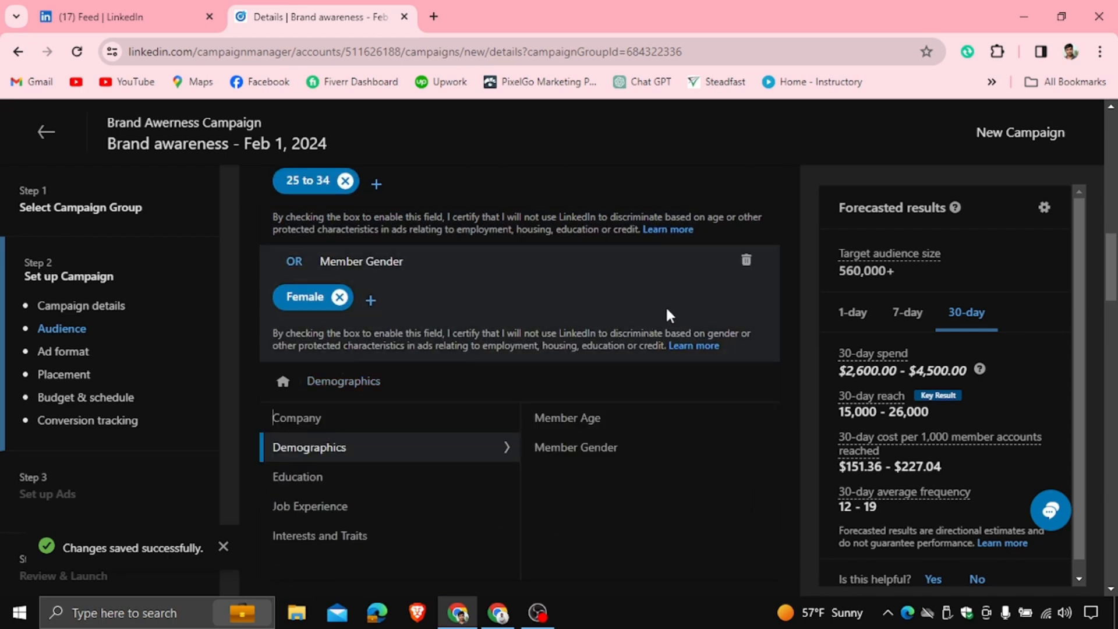
scroll(606, 317, "up", 5)
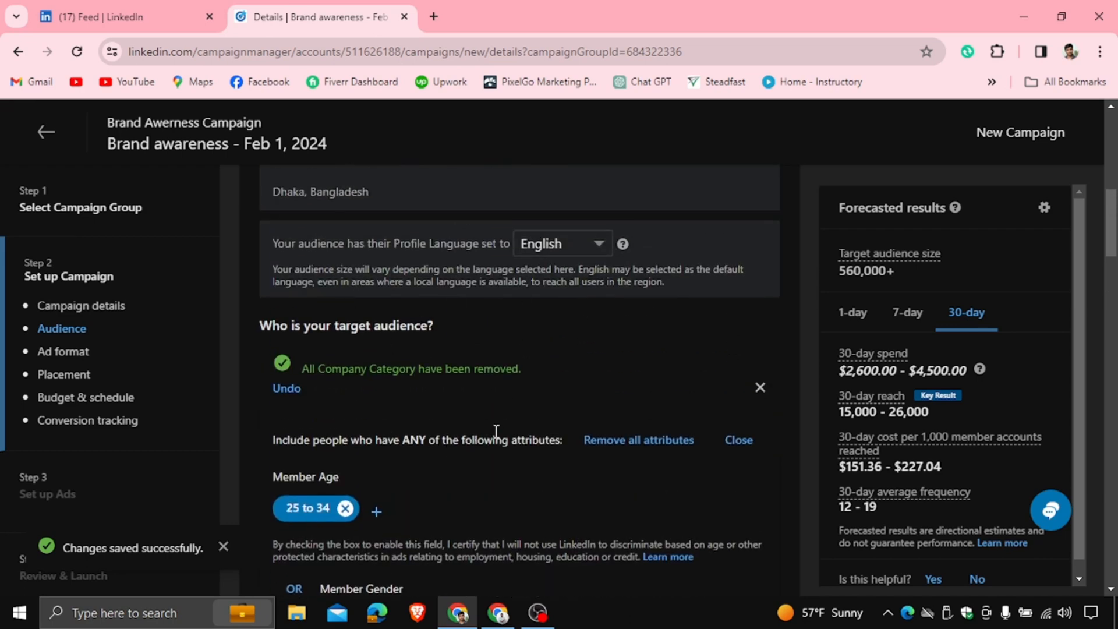
scroll(496, 431, "down", 1)
scroll(500, 416, "down", 2)
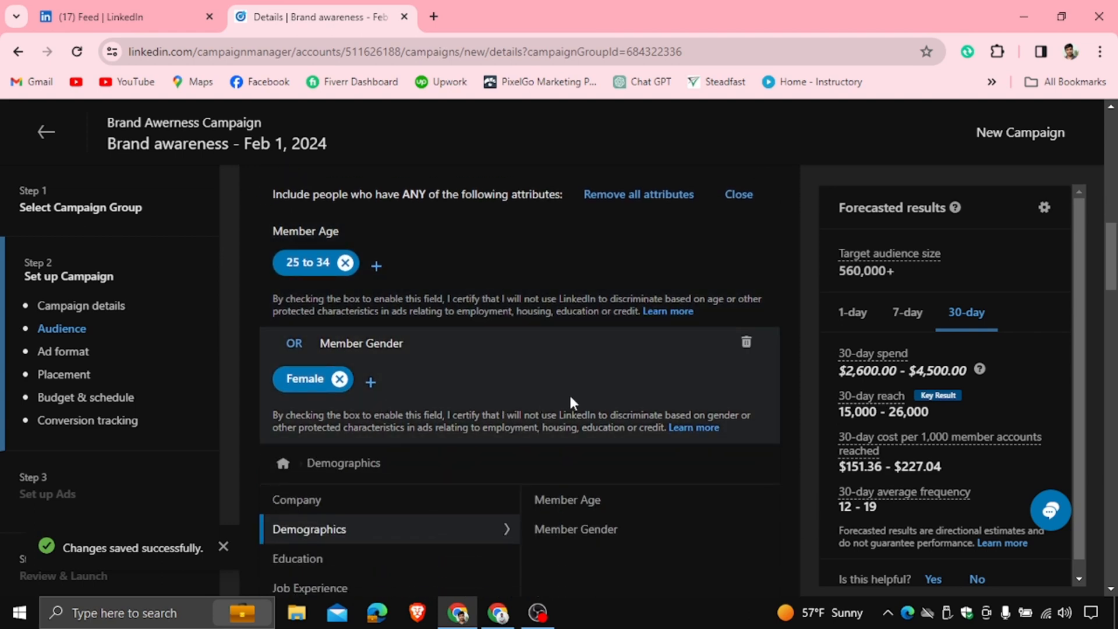
scroll(565, 398, "down", 2)
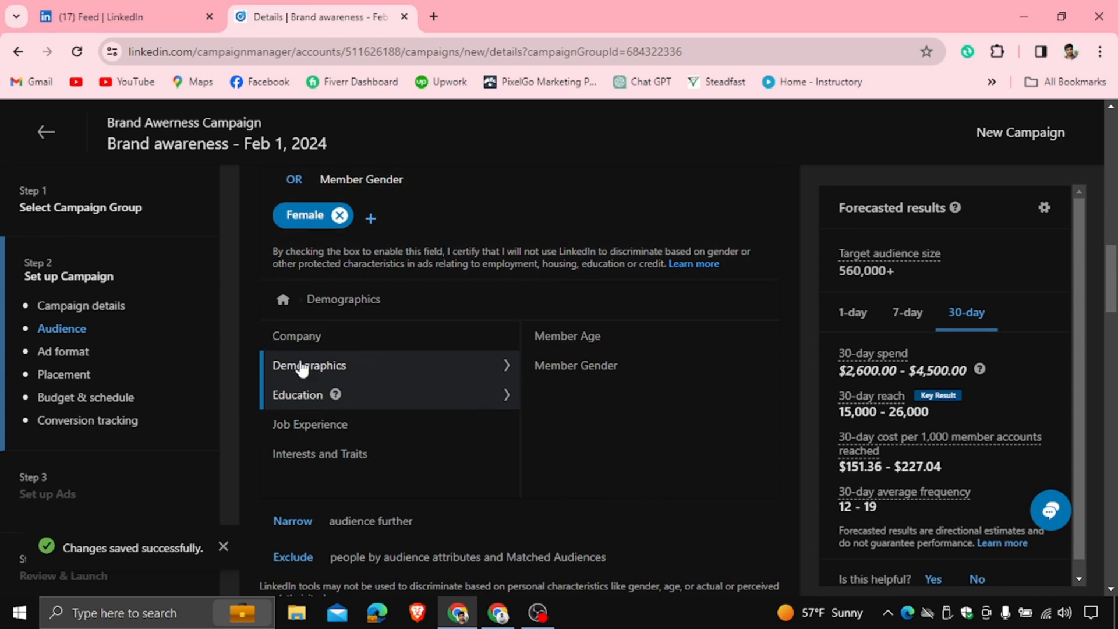
left_click(428, 400)
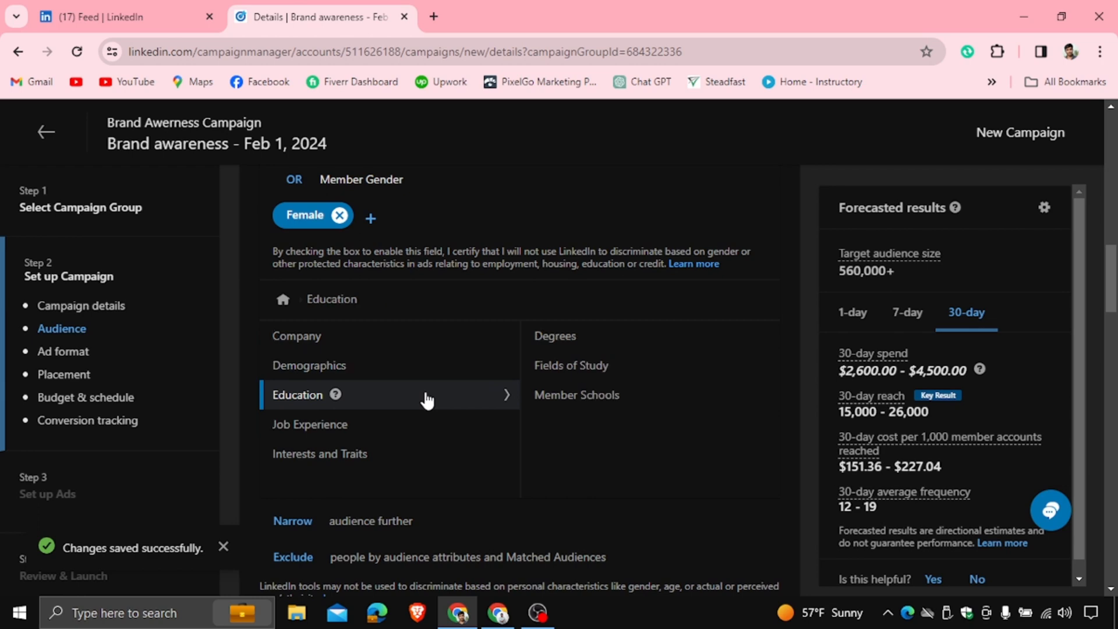
left_click(649, 351)
left_click(495, 453)
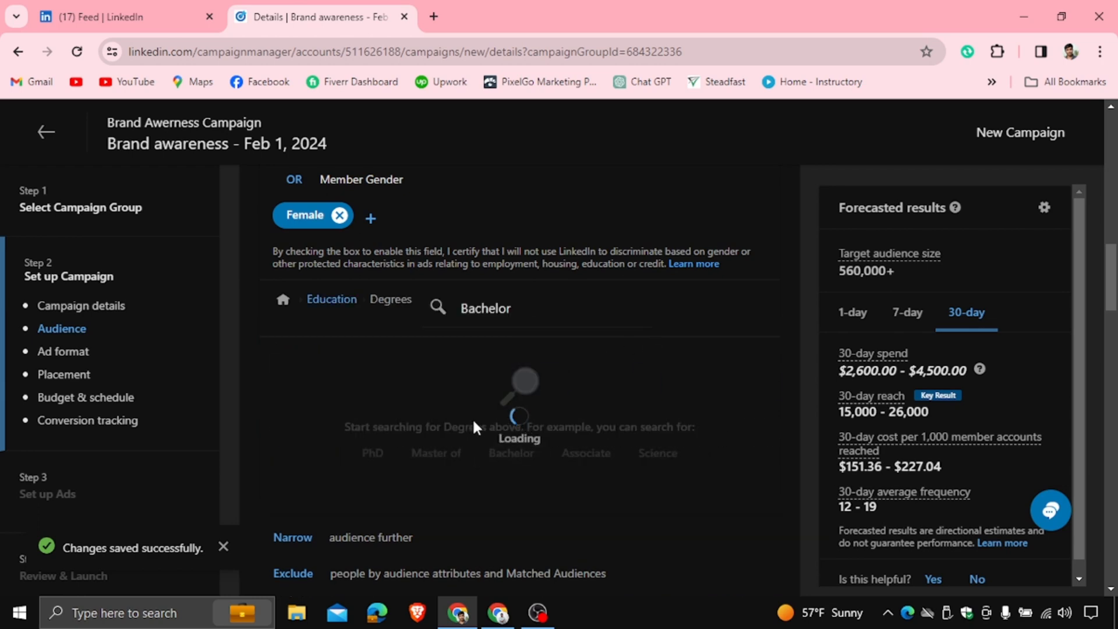
scroll(530, 370, "down", 3)
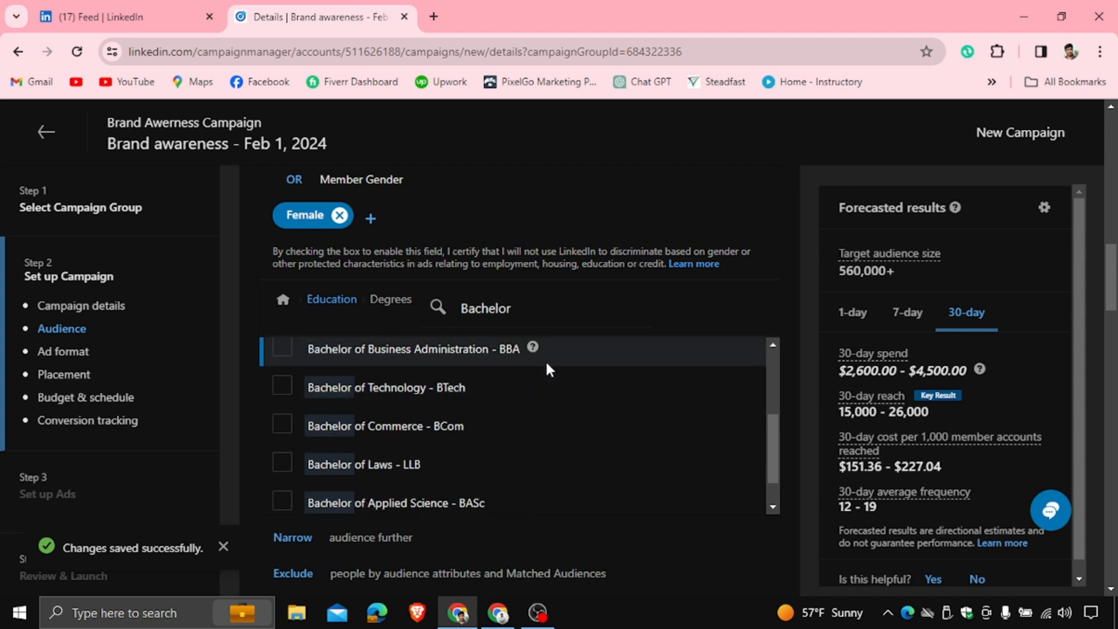
left_click(336, 301)
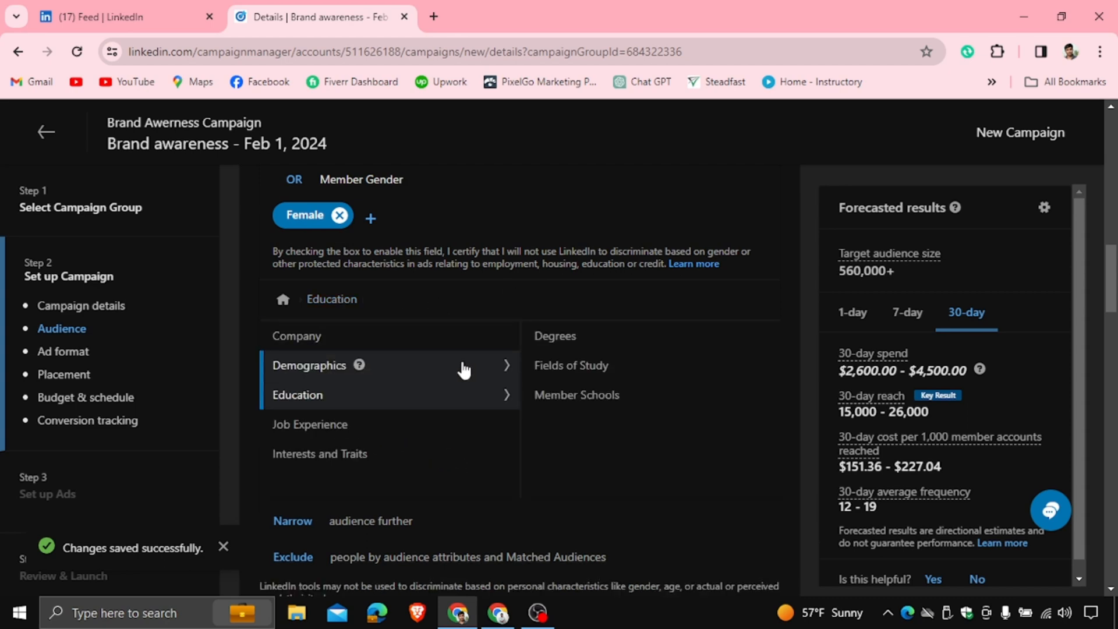
Review the rest of the audience section and the ad format options
scroll(512, 361, "down", 4)
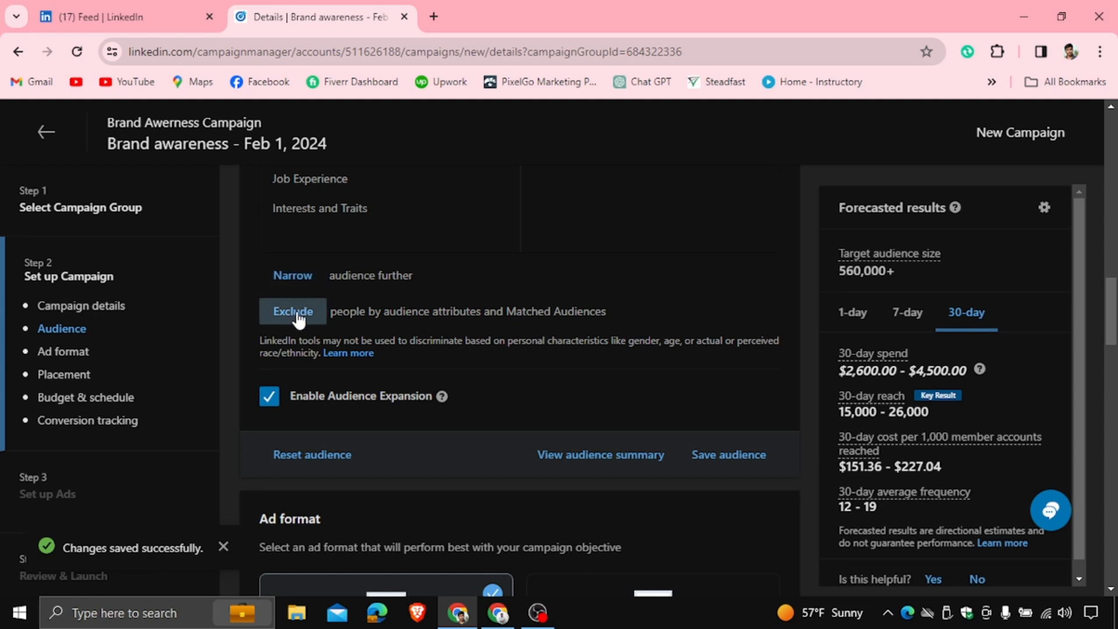
scroll(299, 319, "up", 3)
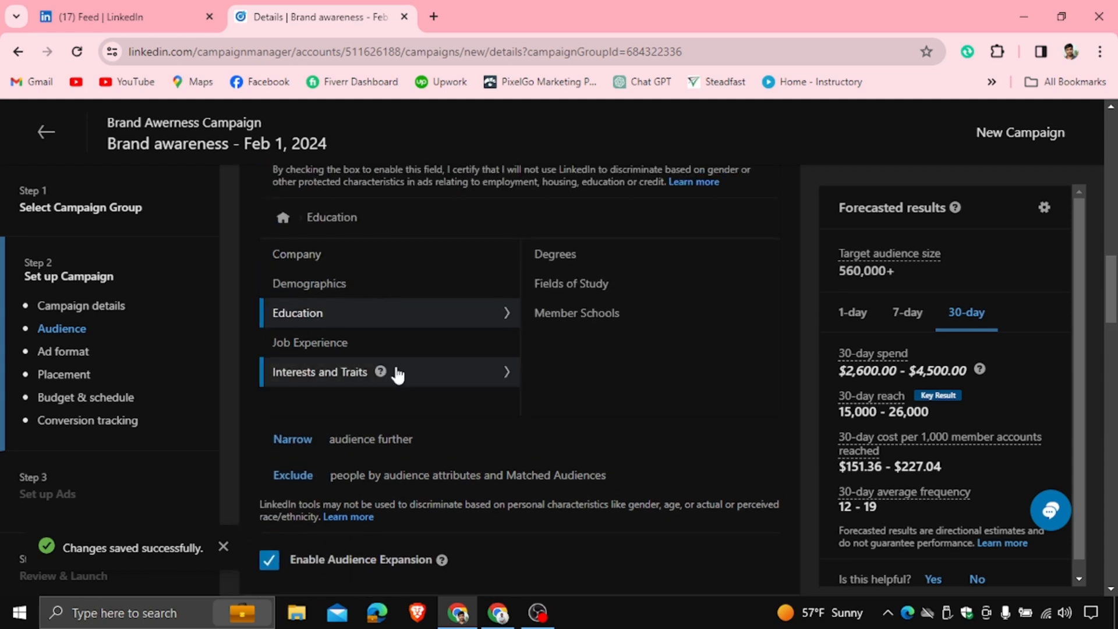
scroll(336, 410, "down", 3)
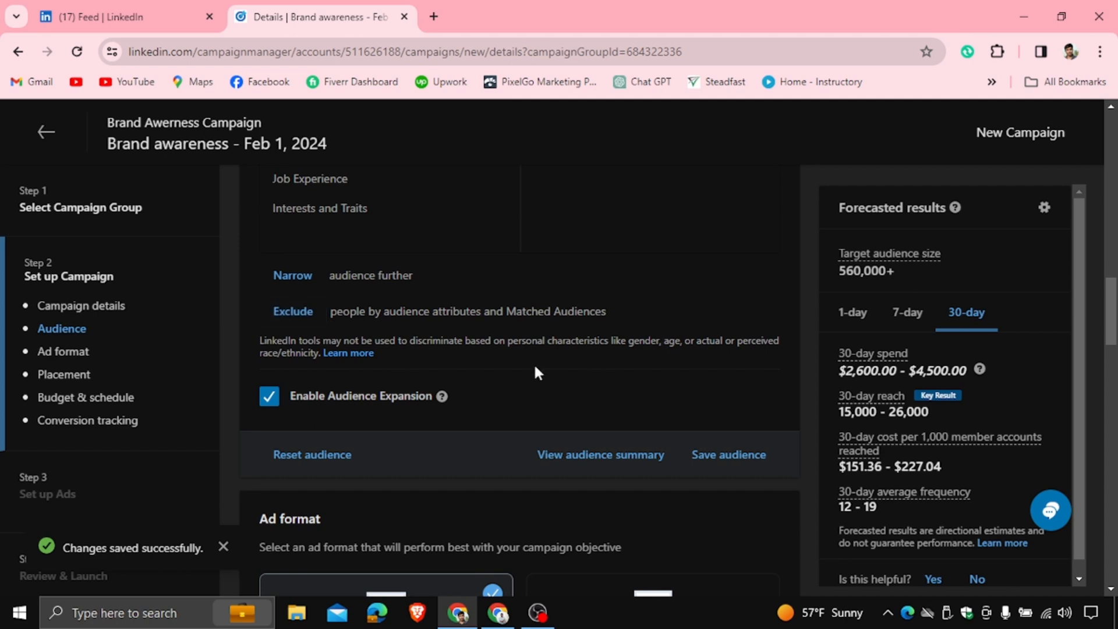
scroll(534, 367, "down", 3)
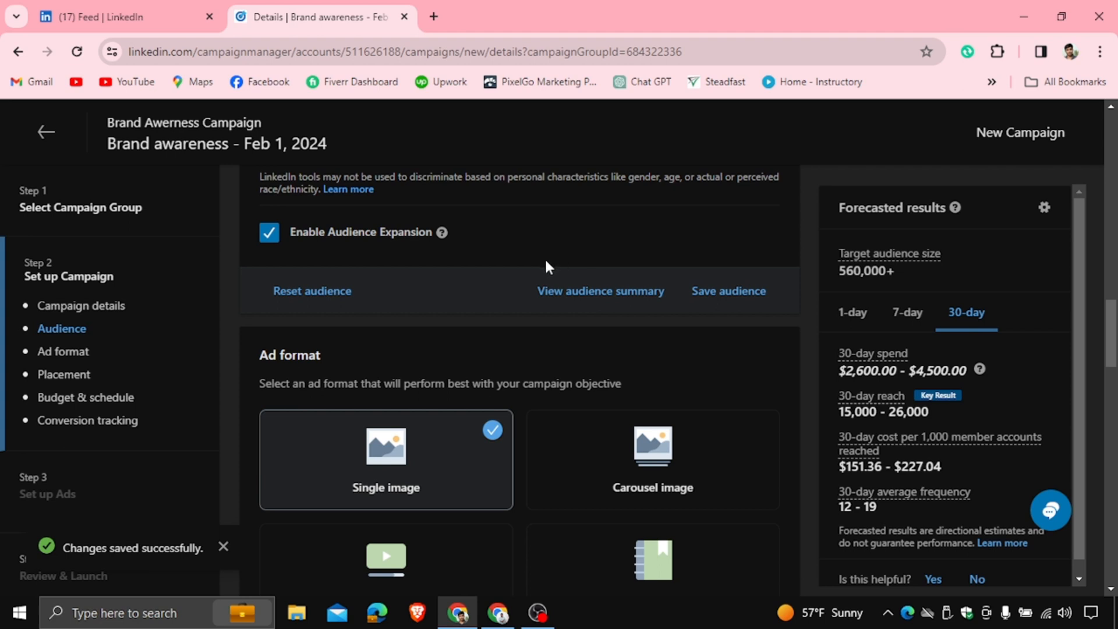
scroll(533, 254, "down", 1)
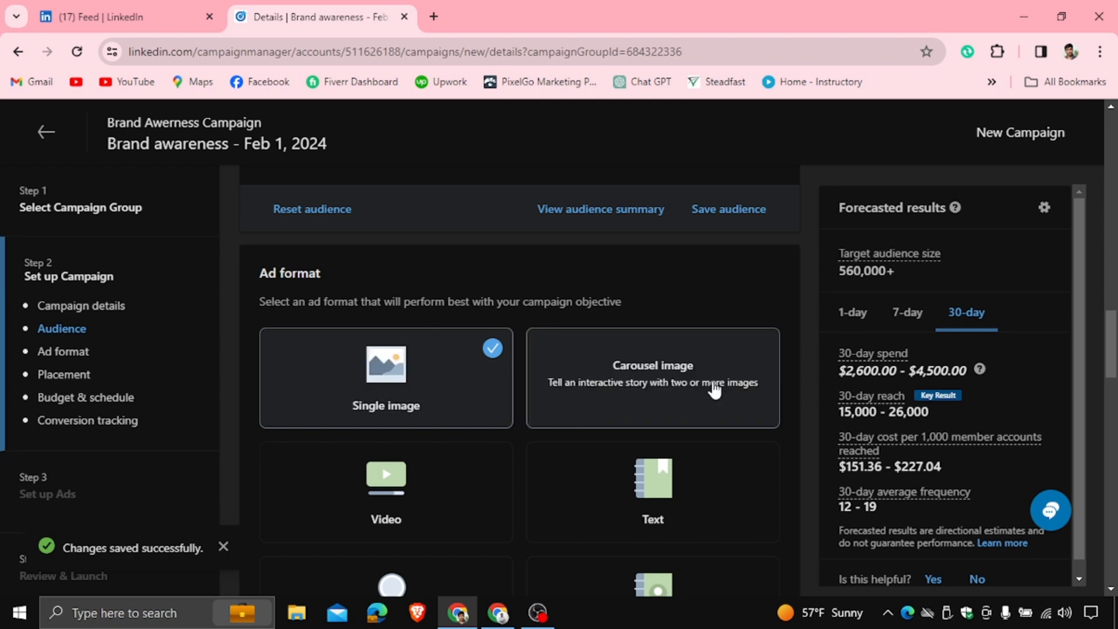
Review the campaign details and ad format sections of the campaign setup
scroll(488, 427, "down", 1)
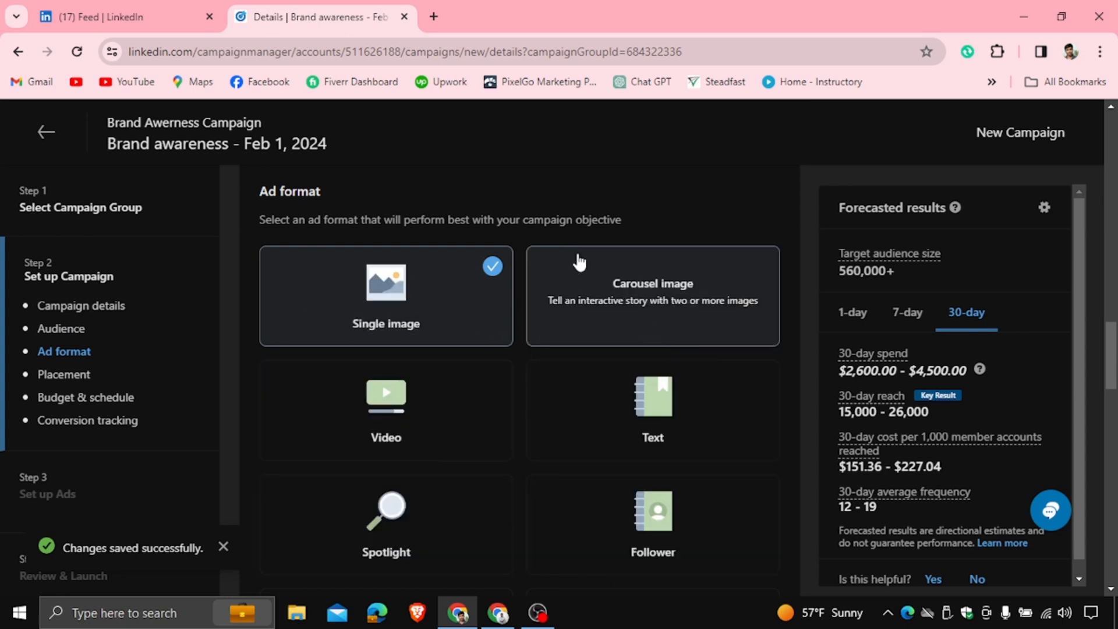
scroll(577, 260, "up", 8)
scroll(578, 260, "up", 5)
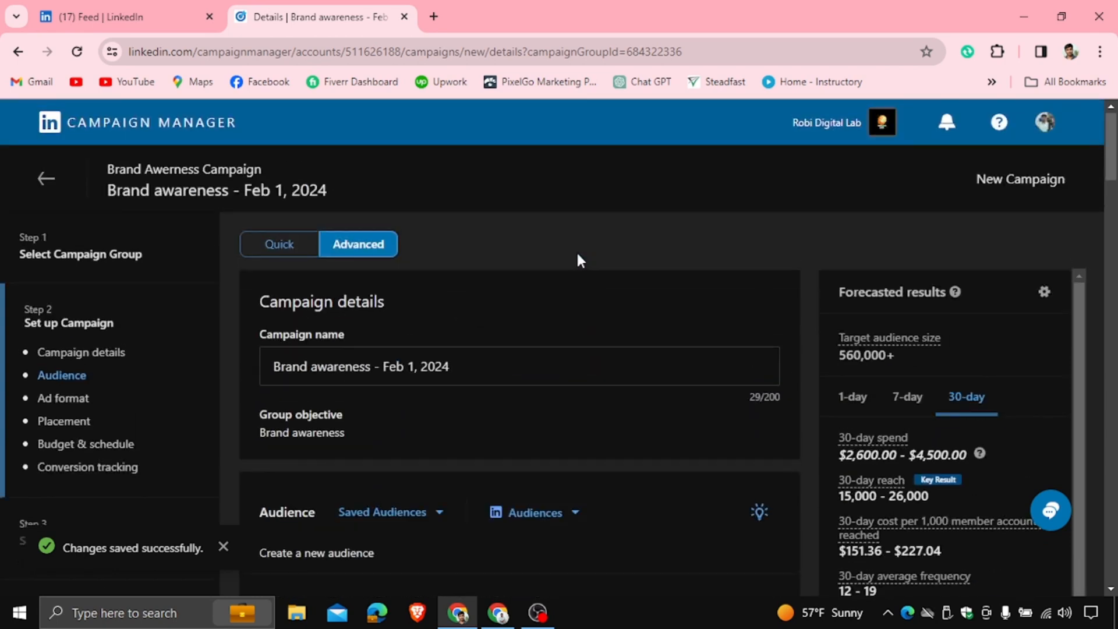
scroll(571, 258, "down", 1)
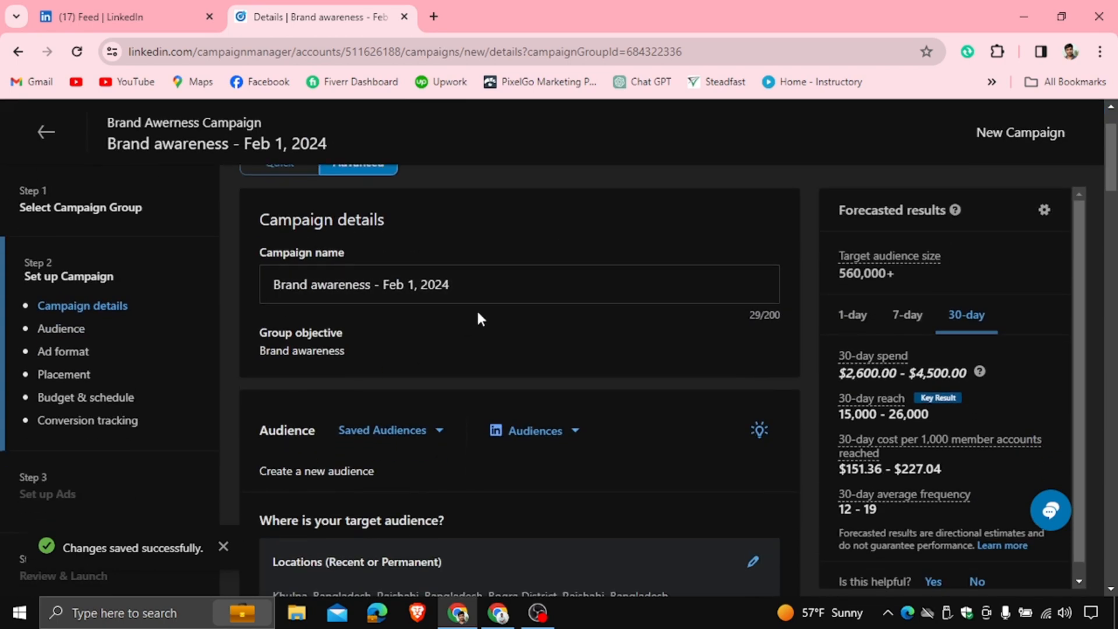
scroll(482, 317, "down", 12)
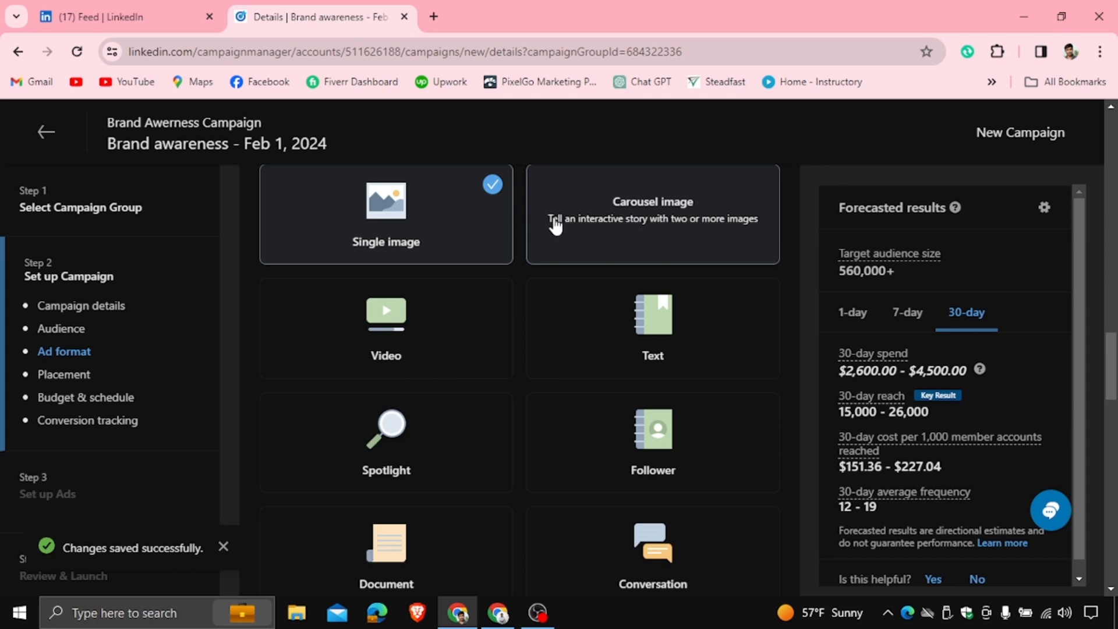
scroll(559, 233, "up", 1)
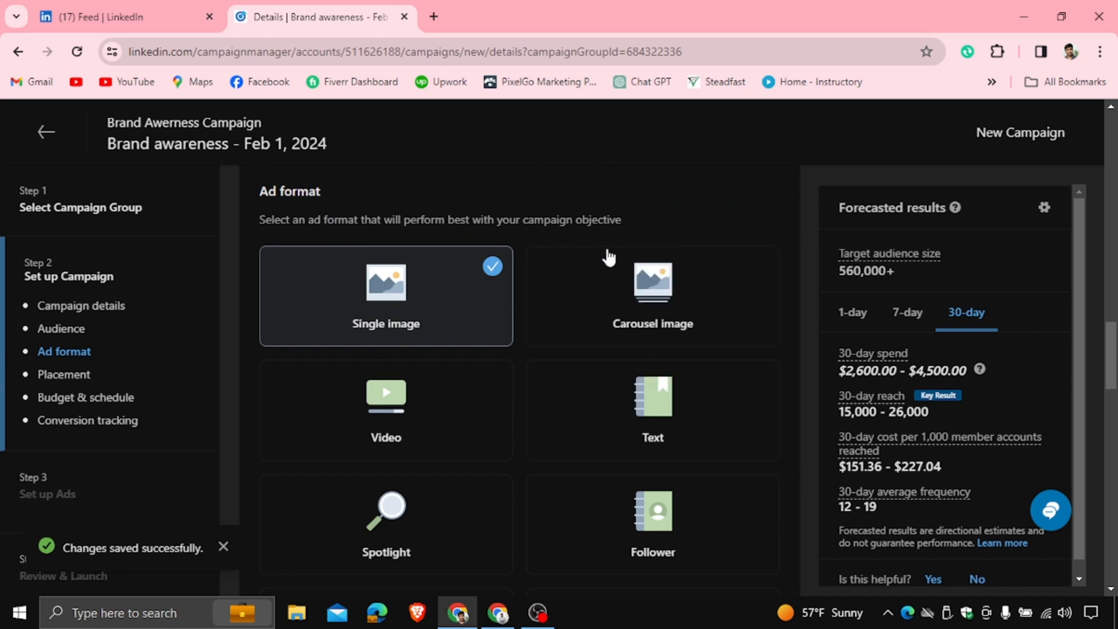
scroll(585, 350, "down", 1)
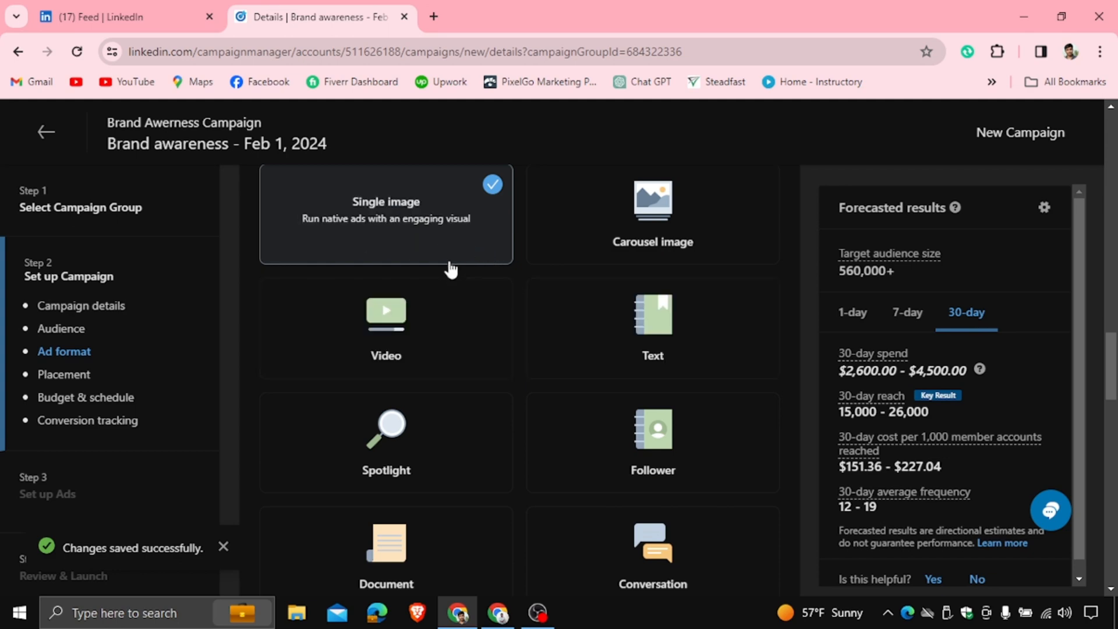
Deselect the LinkedIn Audience Network placement so ads run only on LinkedIn
scroll(437, 238, "down", 7)
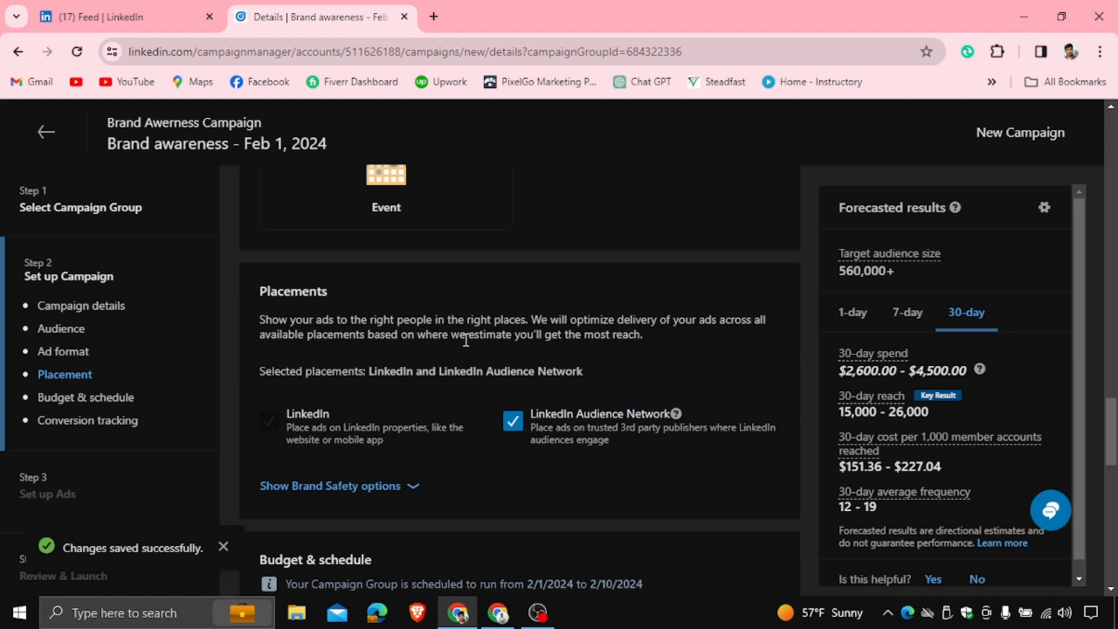
scroll(465, 340, "down", 1)
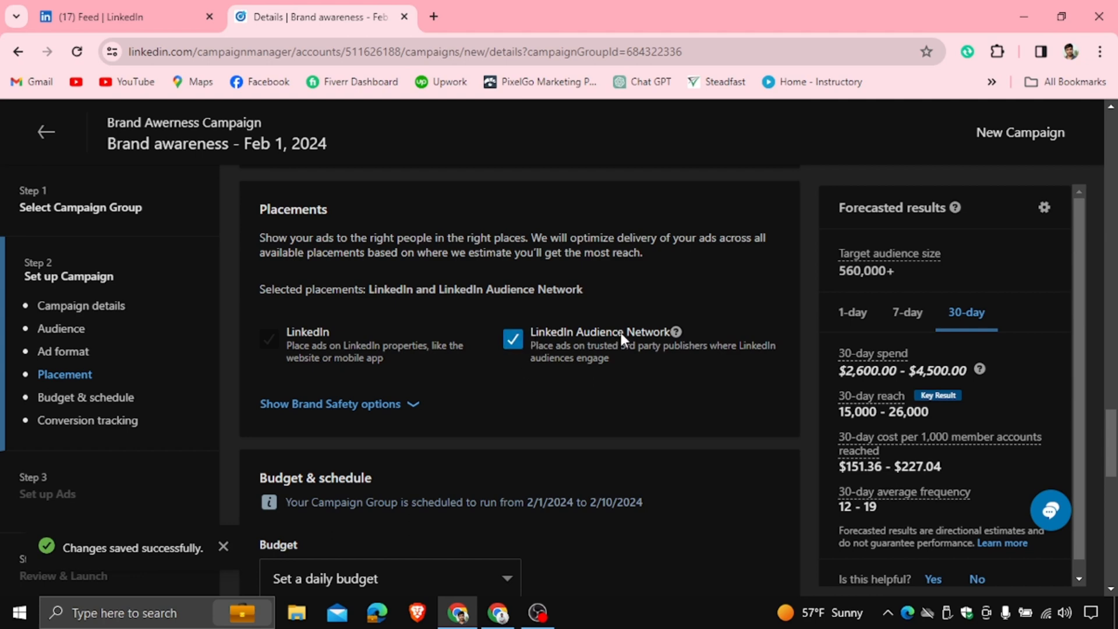
left_click(515, 337)
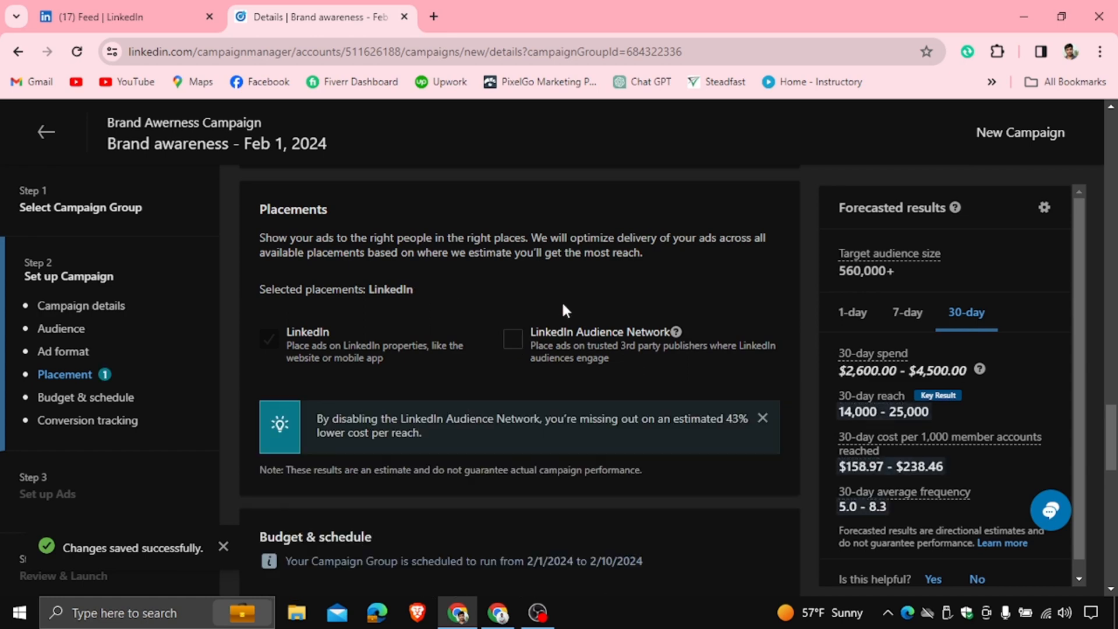
Switch the campaign budget type to a lifetime budget
scroll(512, 339, "down", 5)
scroll(512, 339, "up", 1)
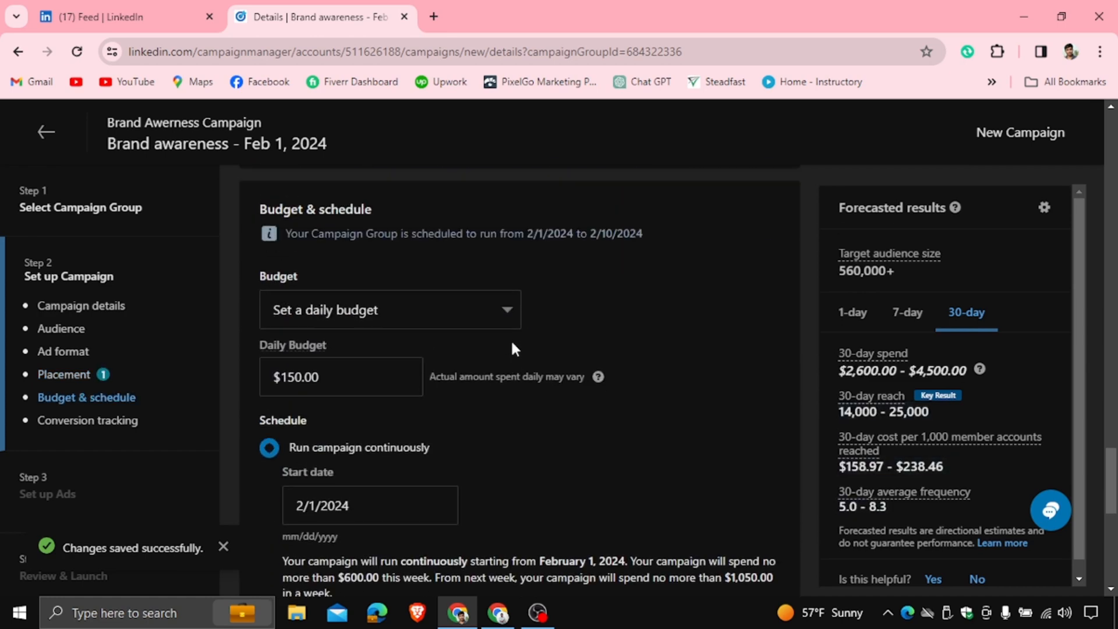
left_click(424, 329)
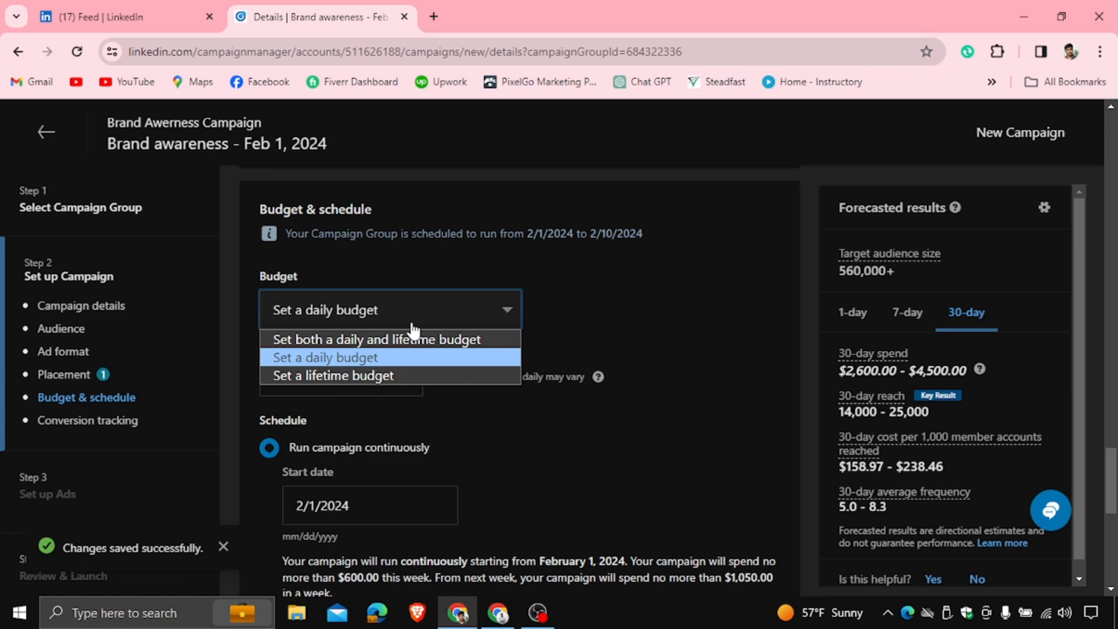
left_click(375, 374)
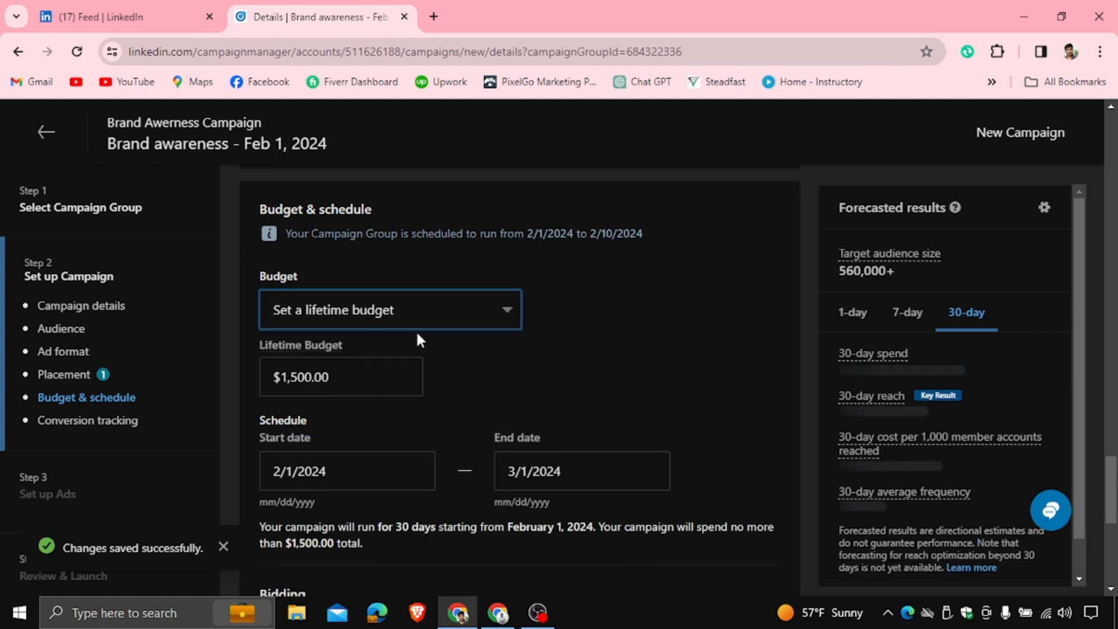
Set the lifetime budget to $50
scroll(346, 372, "down", 2)
left_click_drag(347, 373, 230, 382)
left_click_drag(313, 282, 187, 282)
type("50")
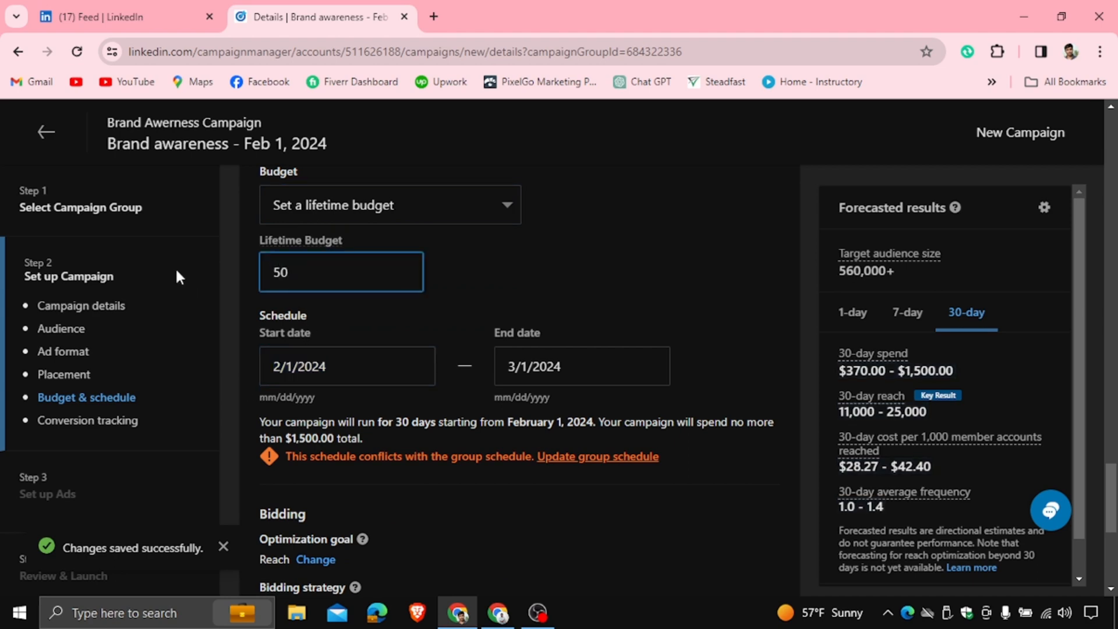
left_click(689, 273)
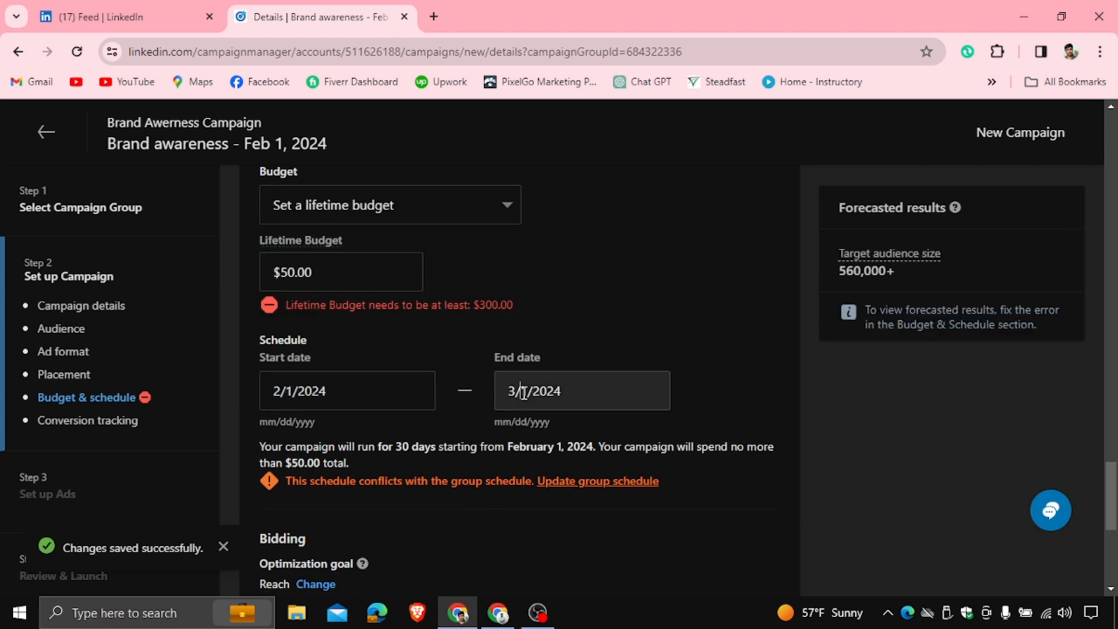
Set the campaign end date to February 10, 2024 using the calendar
left_click(563, 402)
left_click(522, 444)
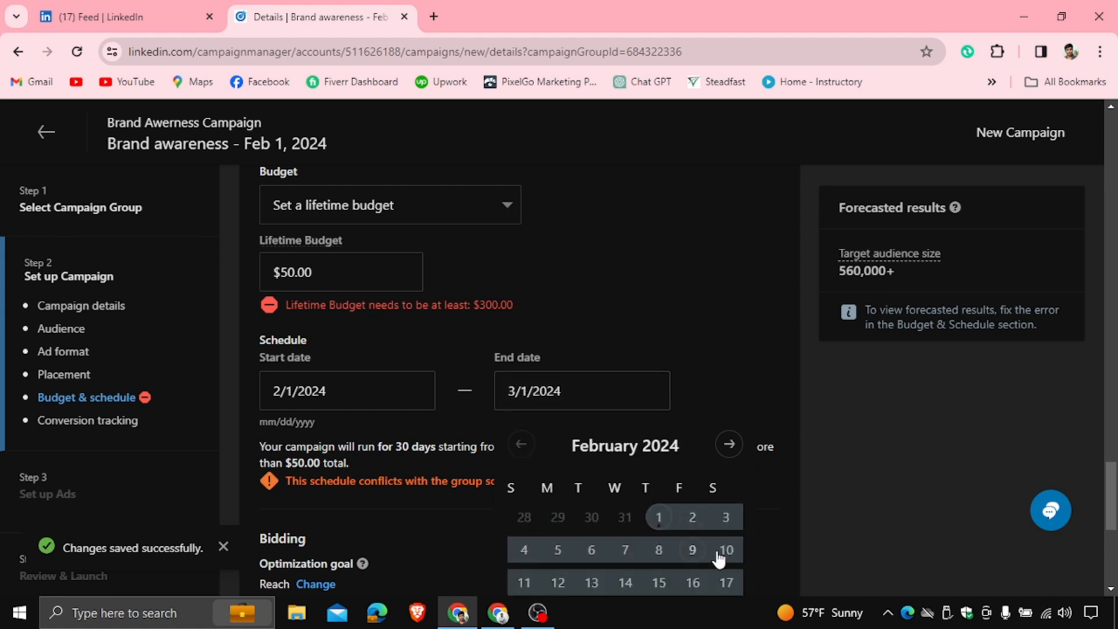
left_click(723, 547)
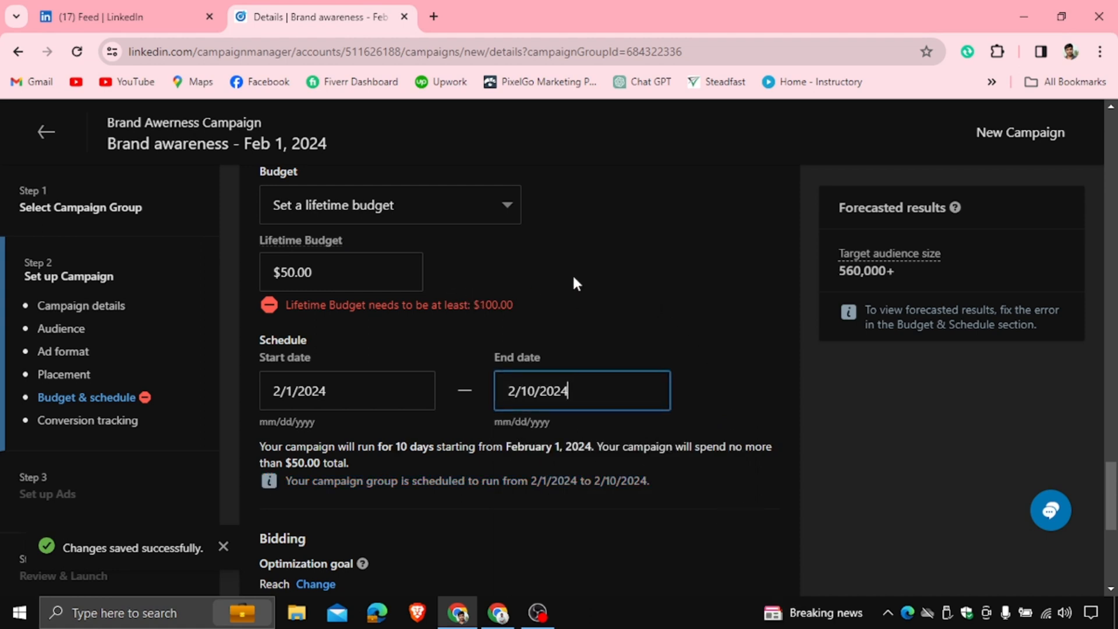
Set the lifetime budget to $100
left_click(327, 269)
left_click_drag(326, 269, 240, 268)
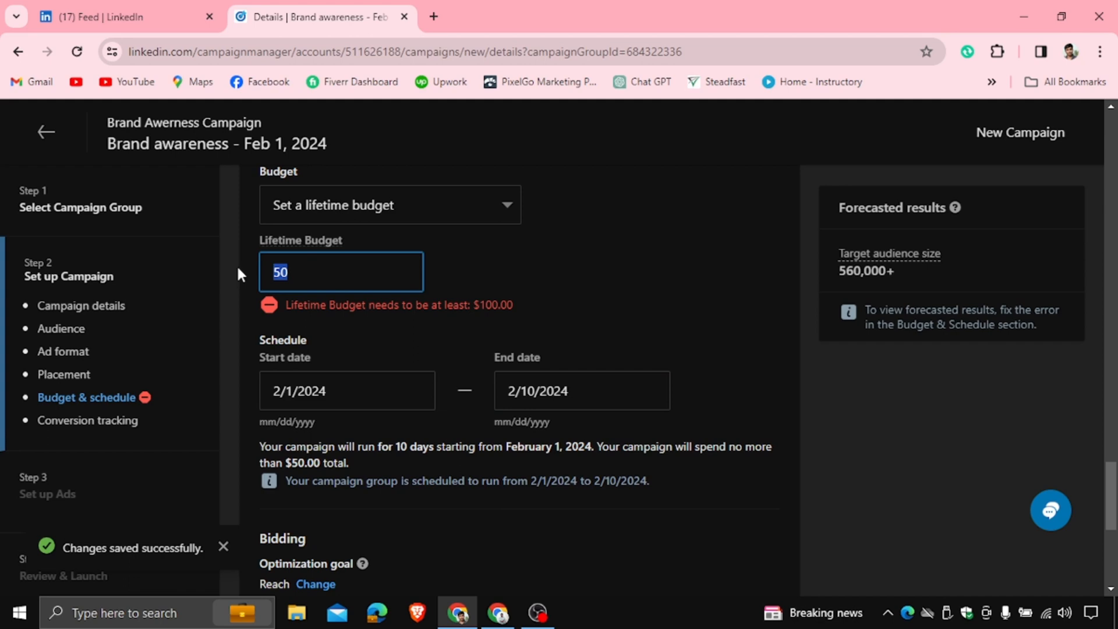
type("100")
left_click(538, 257)
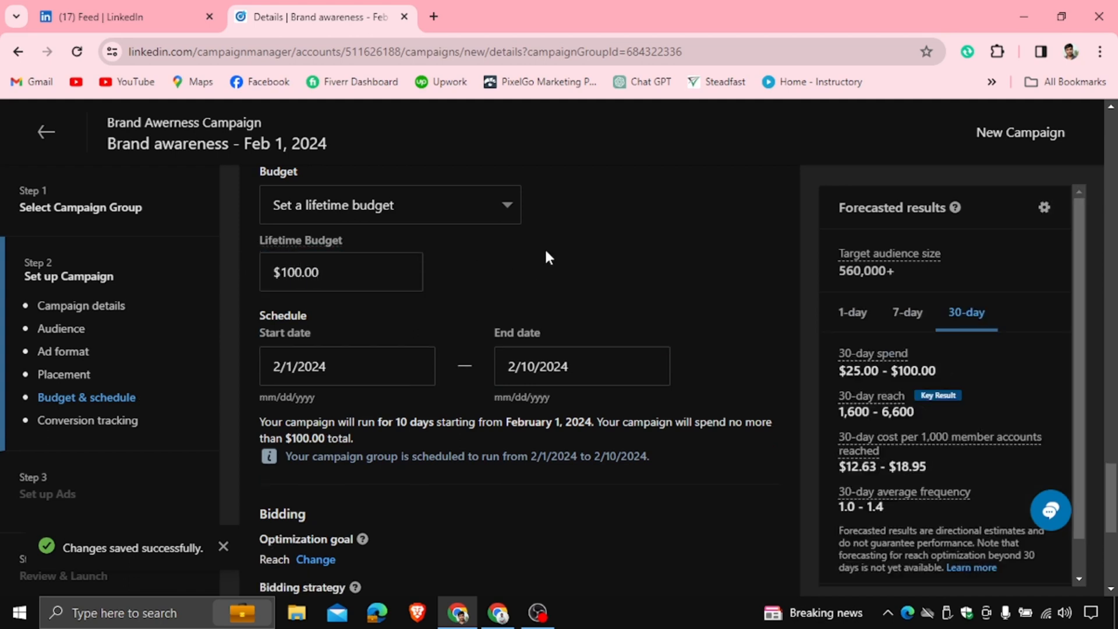
Change the bidding optimization goal from Reach to Impressions
scroll(545, 257, "down", 3)
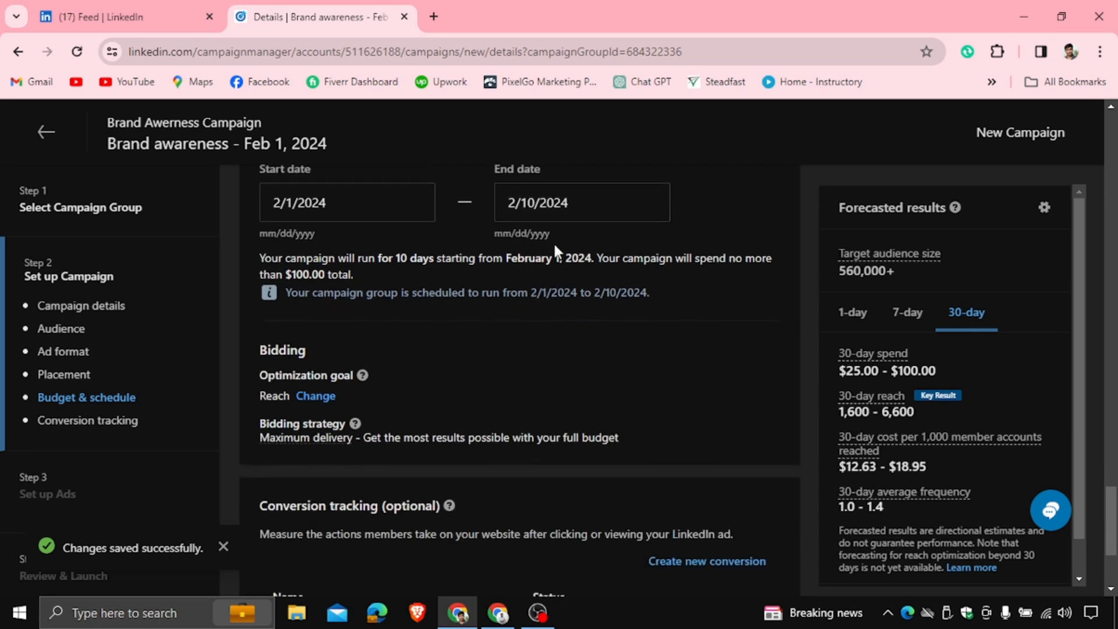
scroll(391, 331, "down", 3)
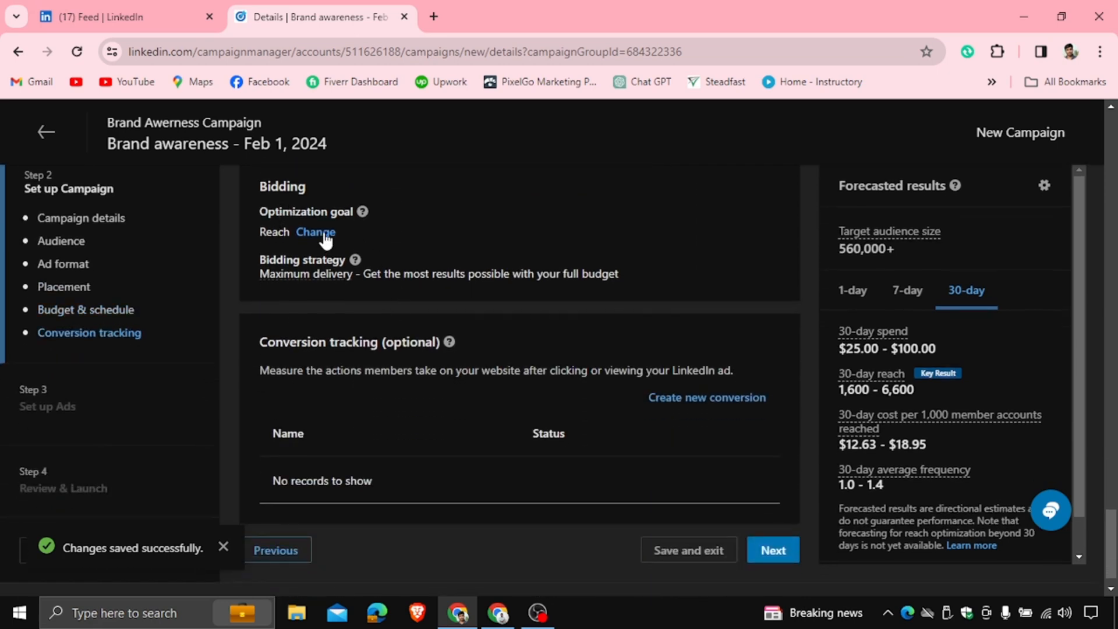
left_click(324, 233)
left_click(322, 238)
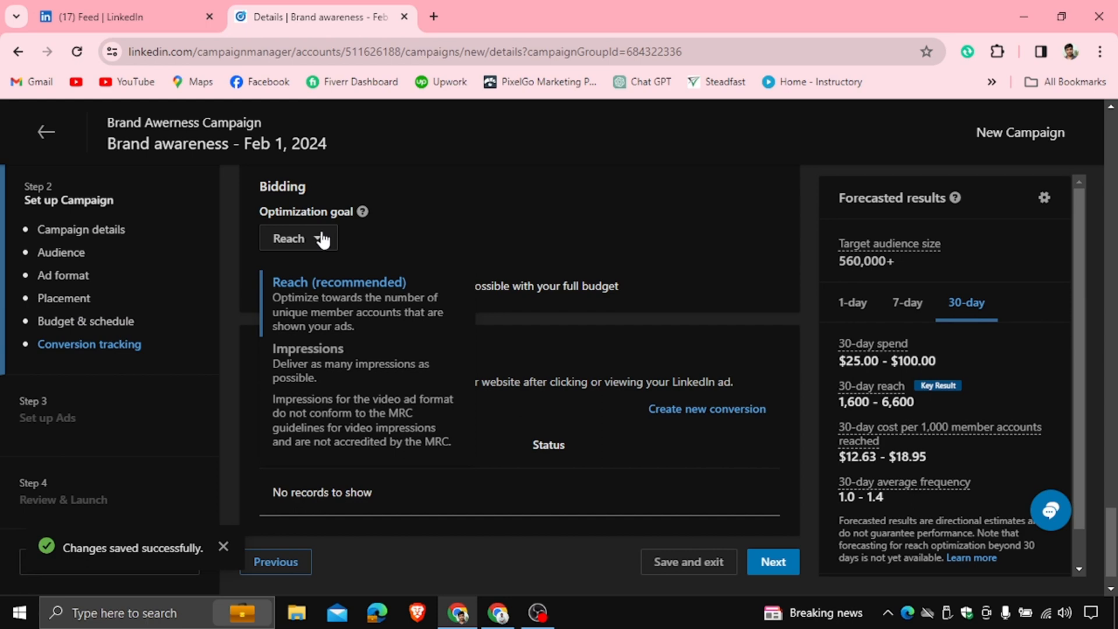
left_click(318, 356)
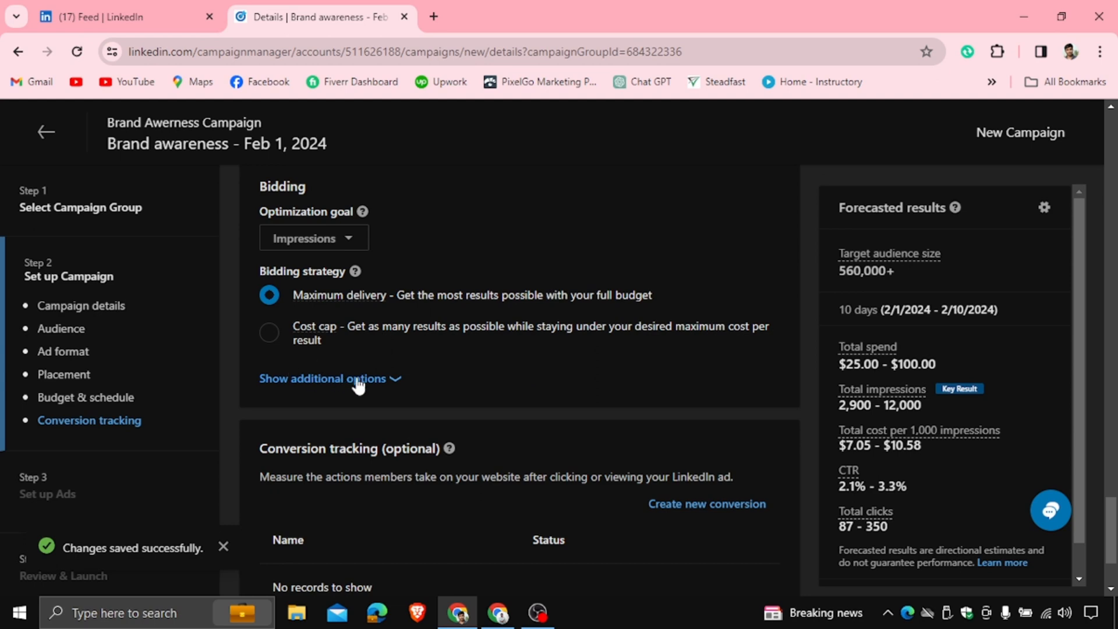
Show the additional bidding options and choose the Manual bidding strategy
left_click(384, 382)
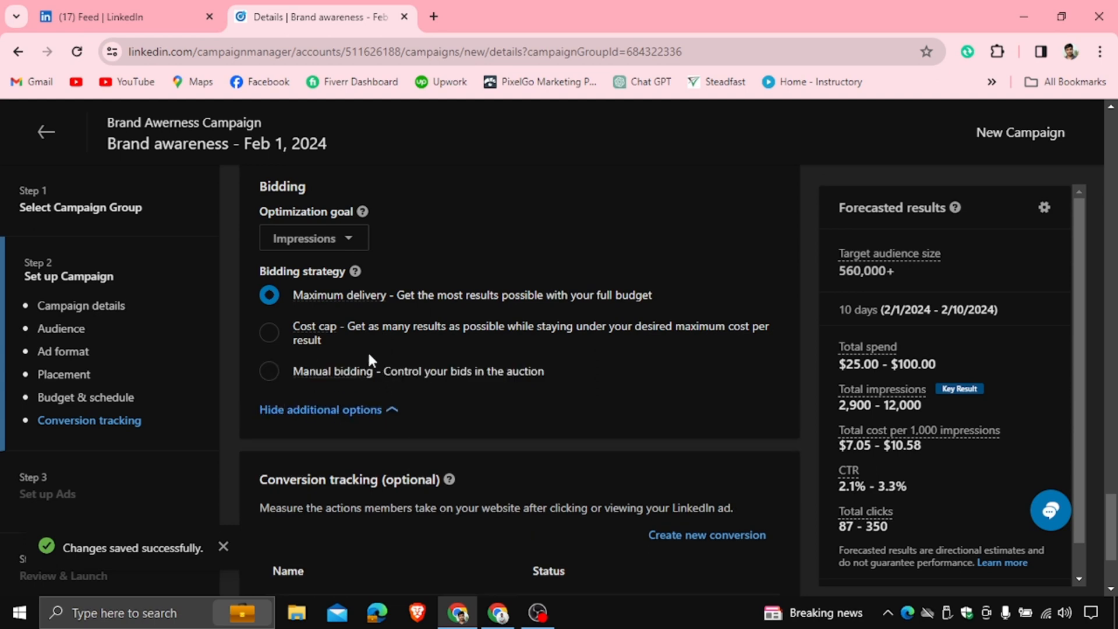
left_click(270, 372)
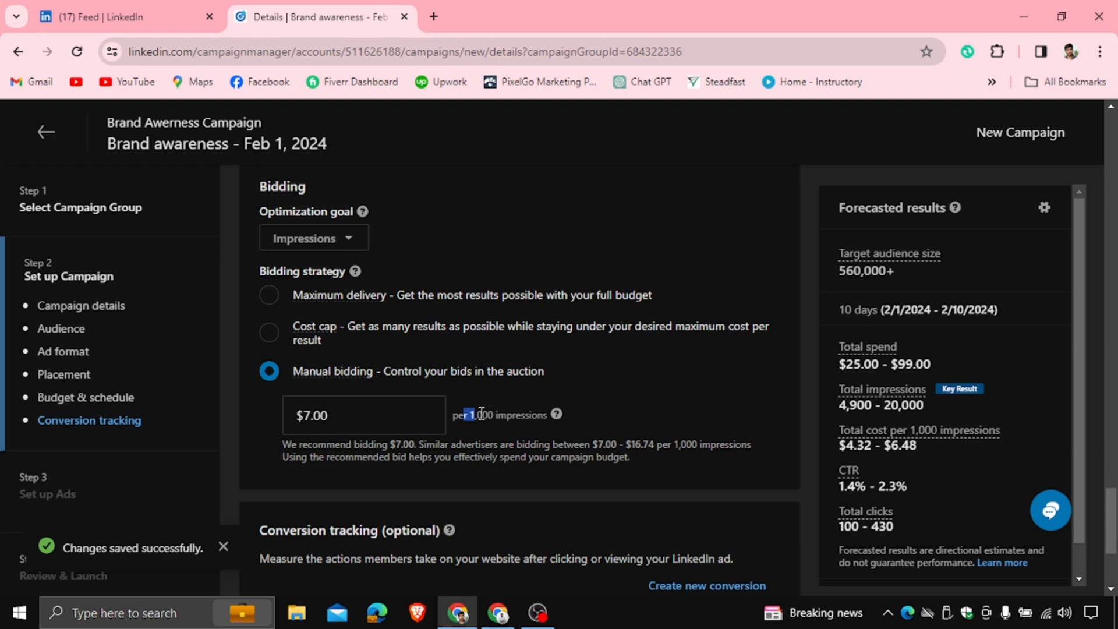
left_click_drag(481, 413, 496, 414)
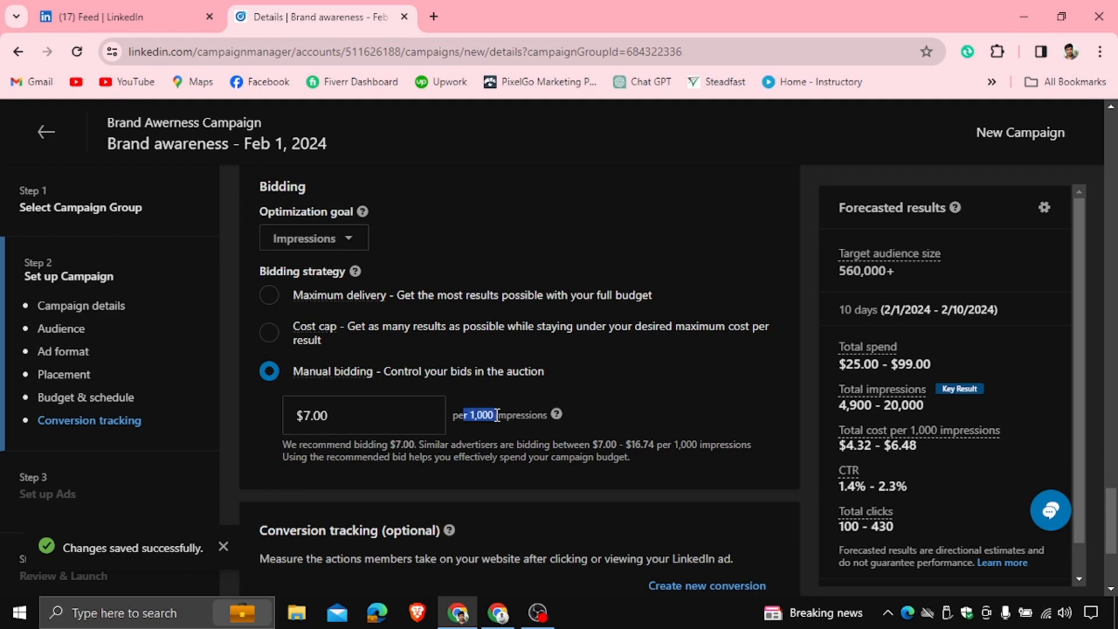
Try manual bids of $1 and then $2 per 1,000 impressions
left_click(353, 413)
left_click_drag(339, 417, 247, 417)
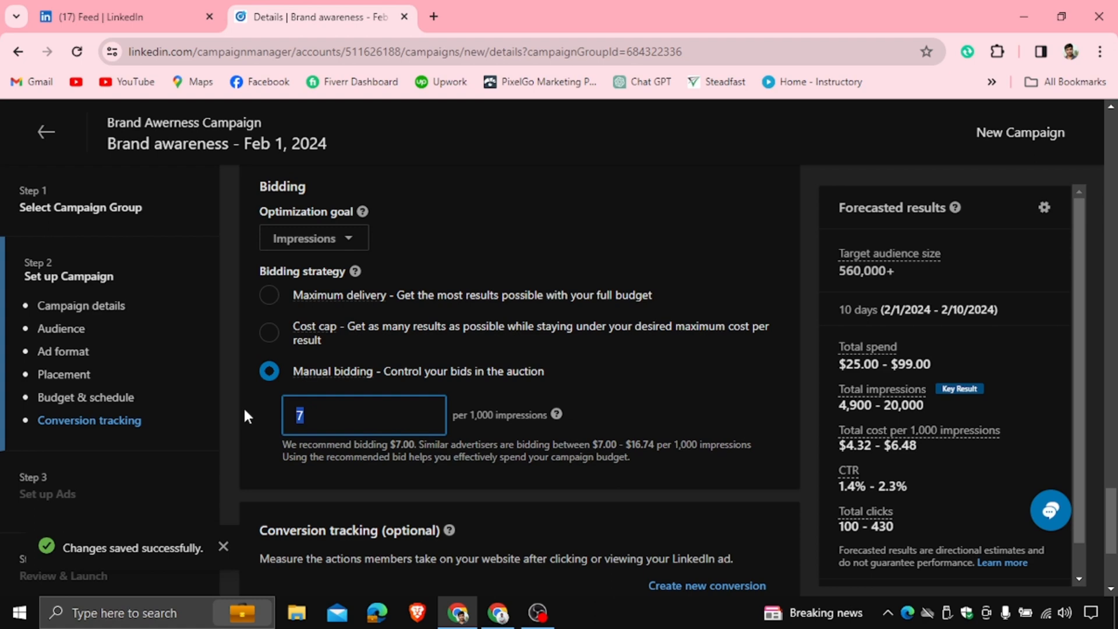
key("BackSpace")
type("1")
left_click(641, 384)
left_click_drag(349, 408, 297, 403)
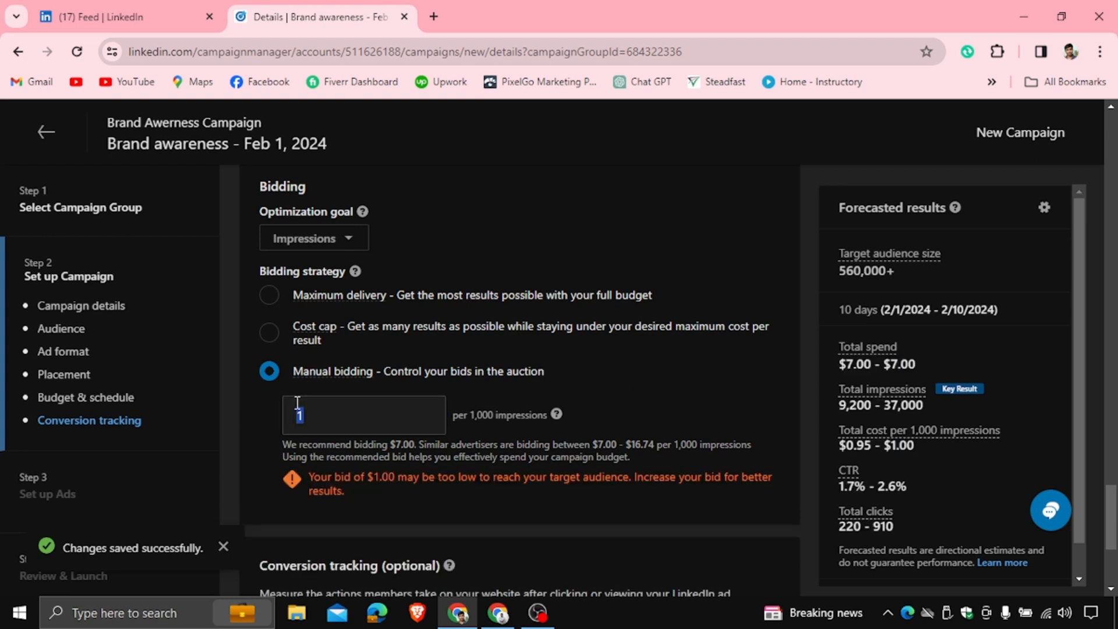
type("2")
left_click(619, 382)
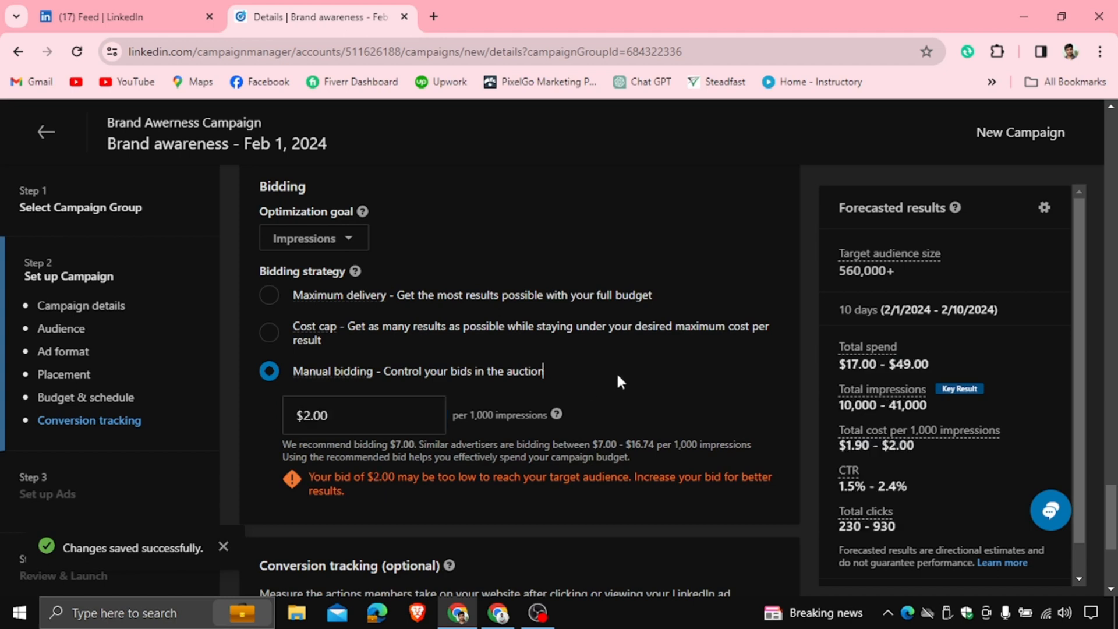
Set the manual bid to $3 per 1,000 impressions
left_click_drag(379, 418, 292, 414)
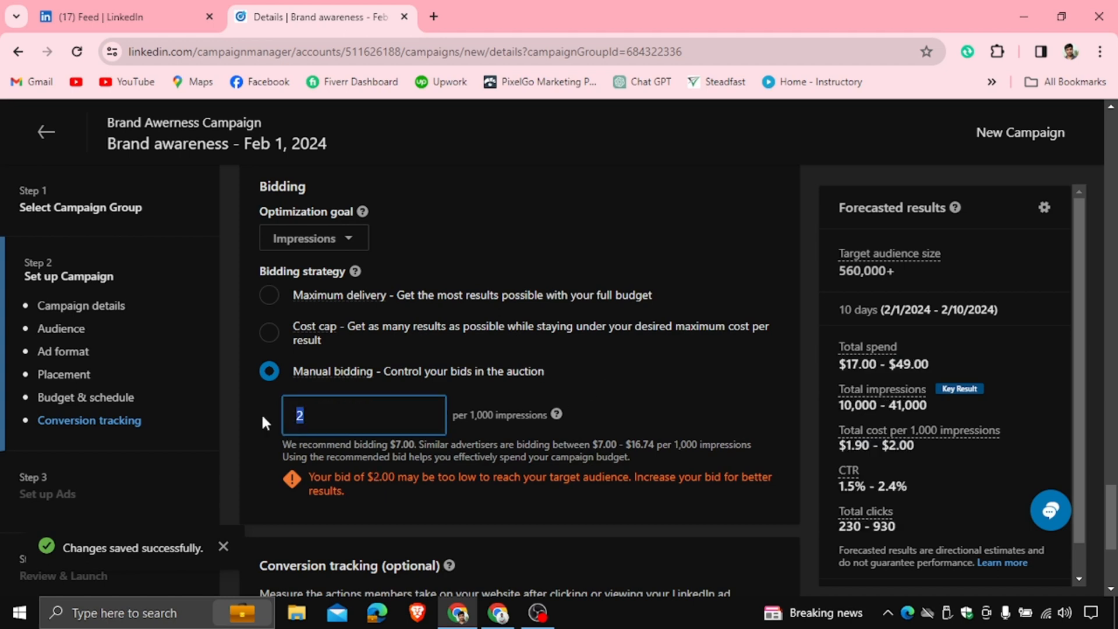
type("3")
left_click(639, 379)
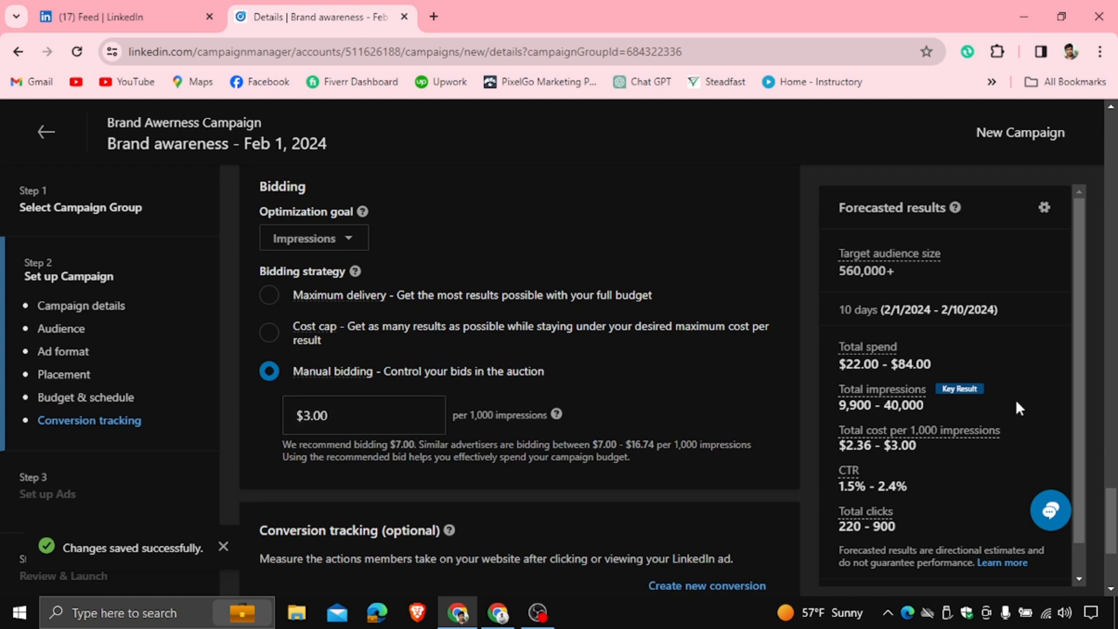
Review the forecasted results and the conversion tracking section, dismissing the save notification
scroll(955, 392, "down", 1)
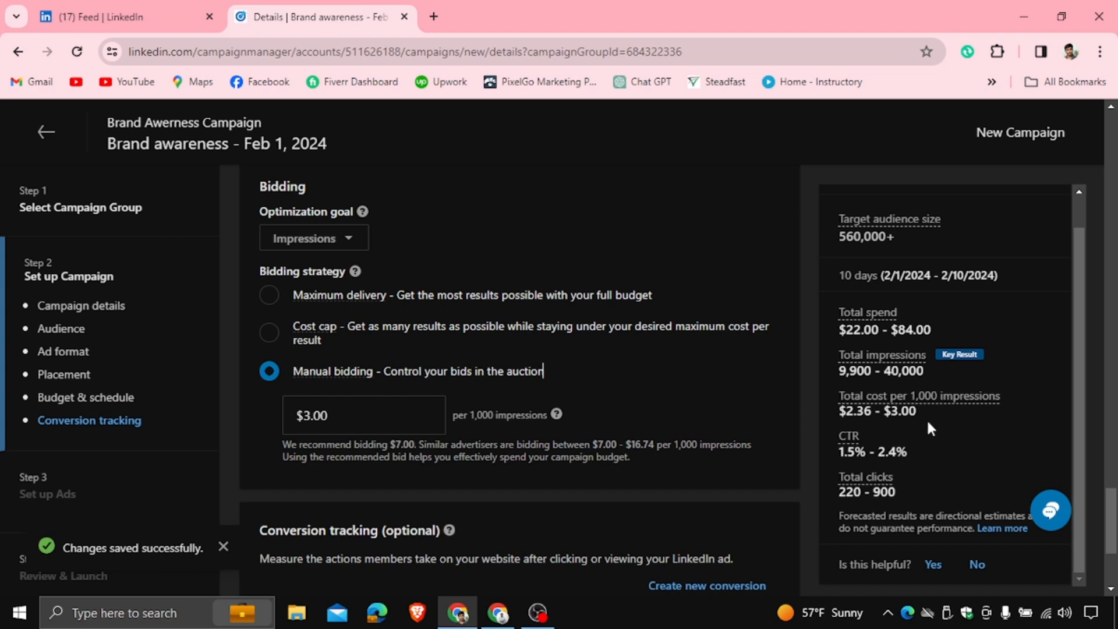
triple_click(914, 415)
left_click(834, 416)
scroll(718, 348, "down", 1)
scroll(720, 354, "down", 2)
scroll(597, 308, "down", 1)
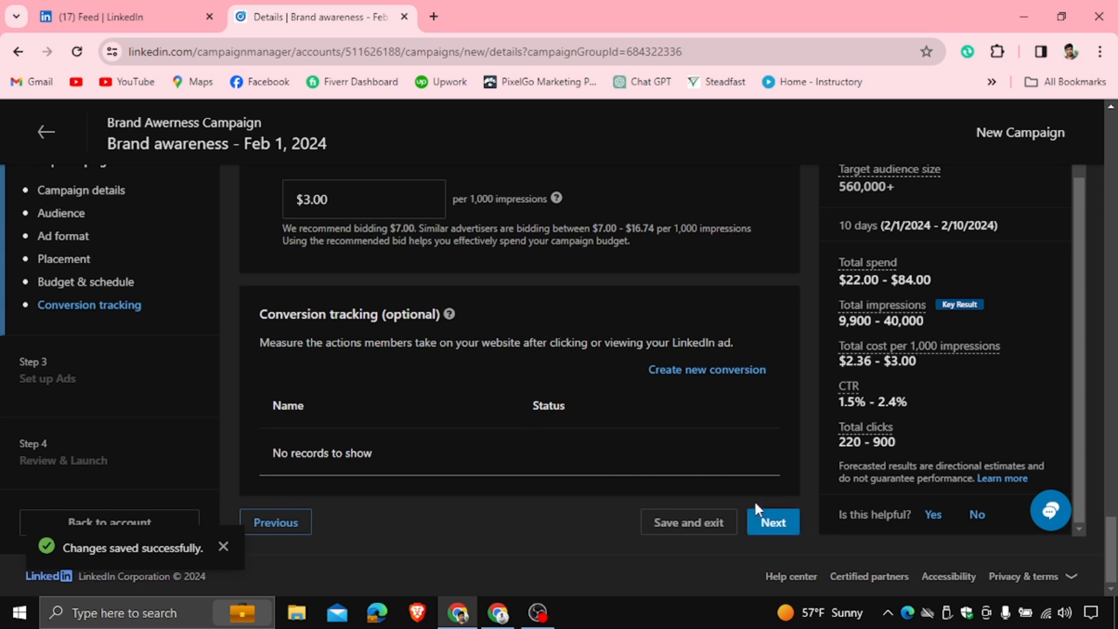
left_click(223, 546)
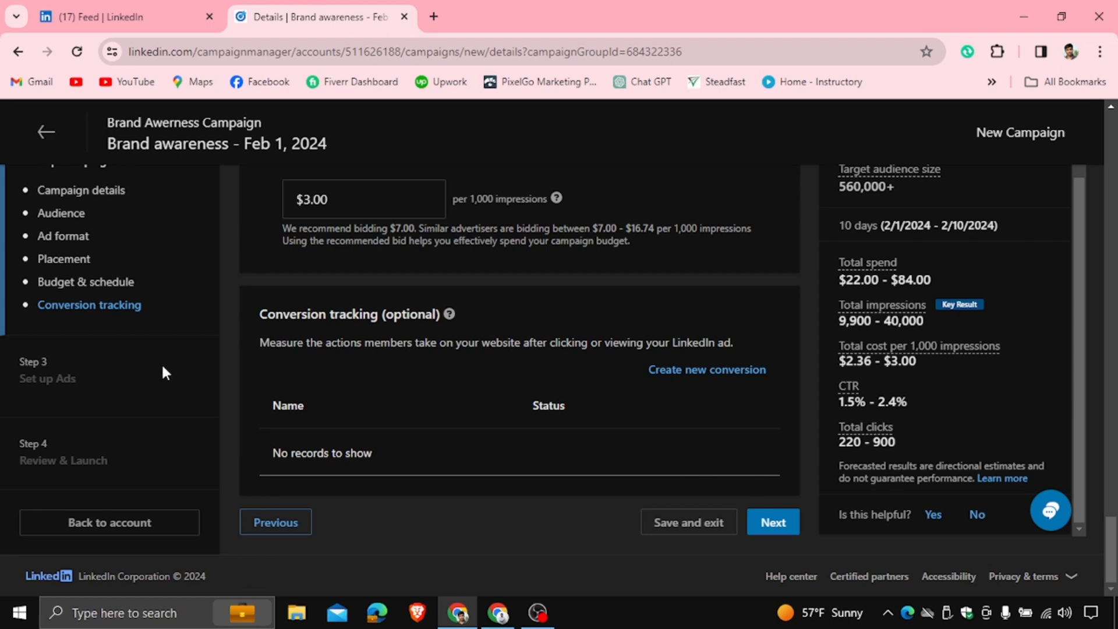
scroll(162, 368, "up", 4)
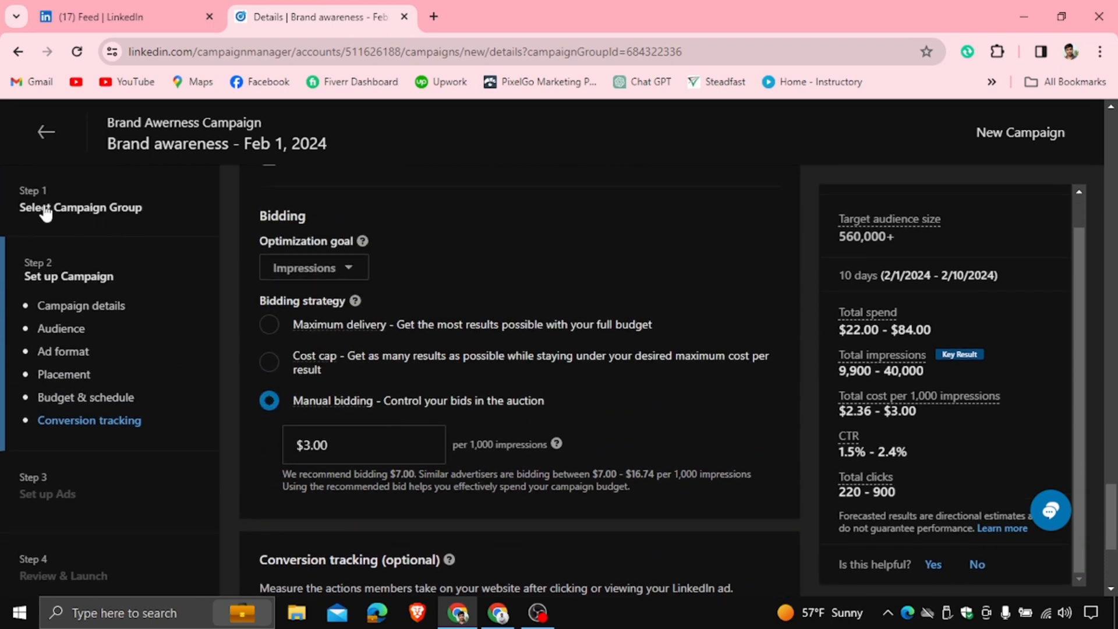
left_click_drag(25, 190, 47, 186)
left_click_drag(25, 258, 52, 256)
left_click(103, 262)
left_click_drag(25, 269, 96, 278)
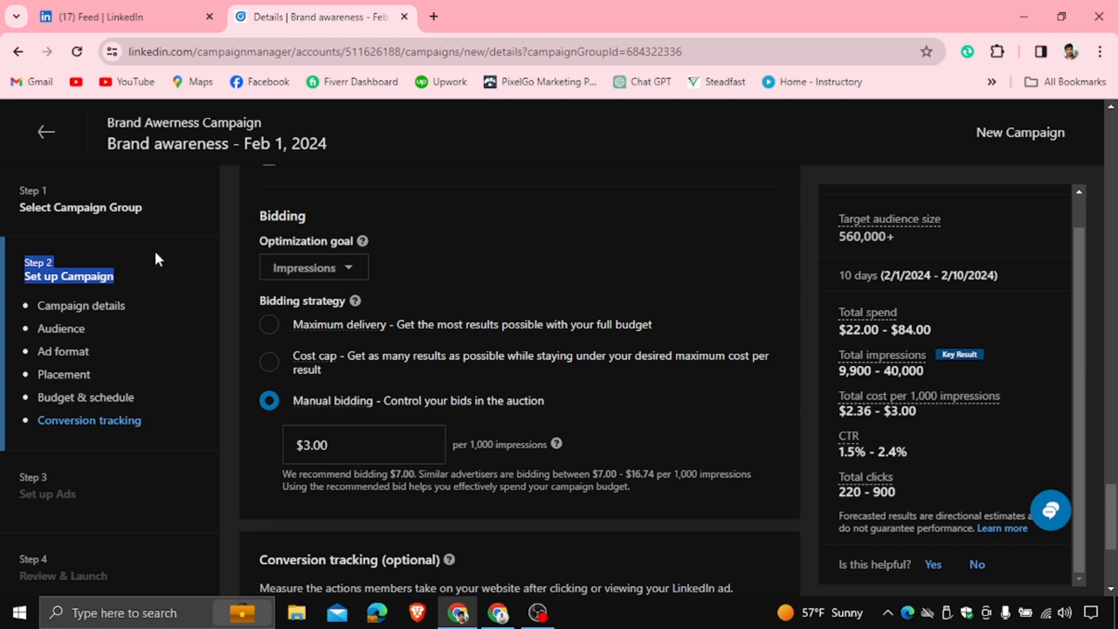
Review the budget and bidding settings, then save the campaign and continue to the ad setup step
scroll(144, 345, "down", 2)
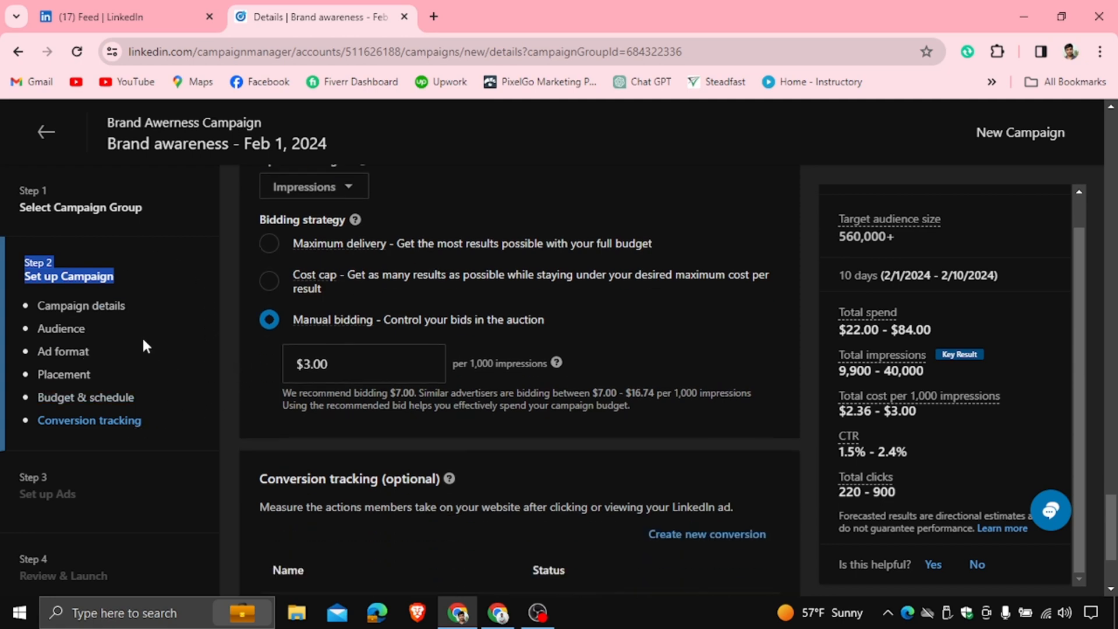
left_click_drag(24, 477, 48, 477)
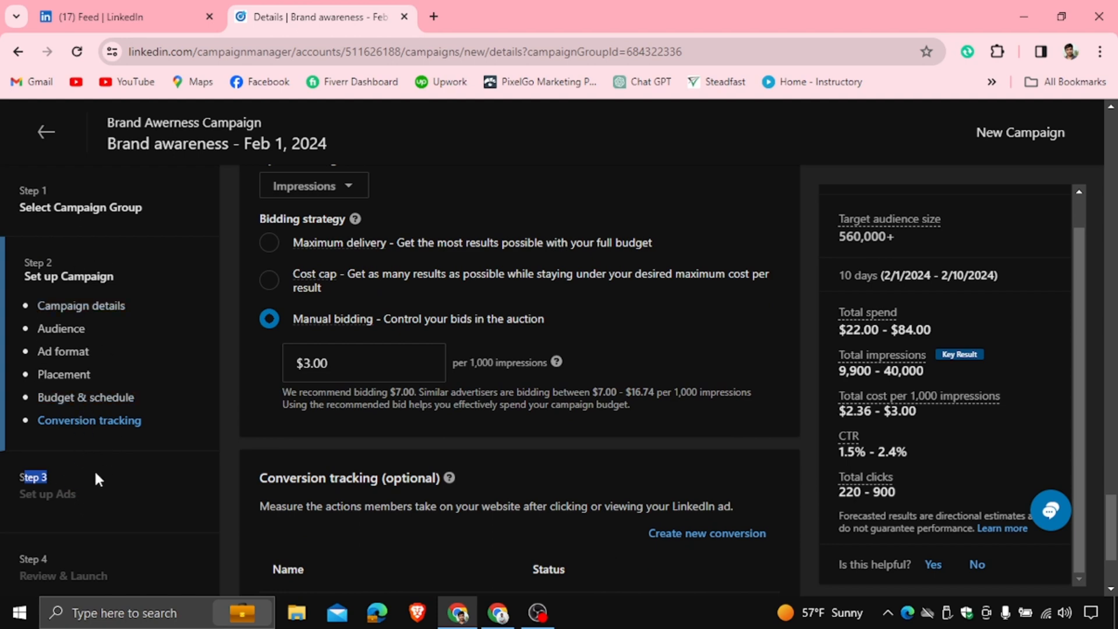
left_click(71, 472)
scroll(295, 303, "up", 3)
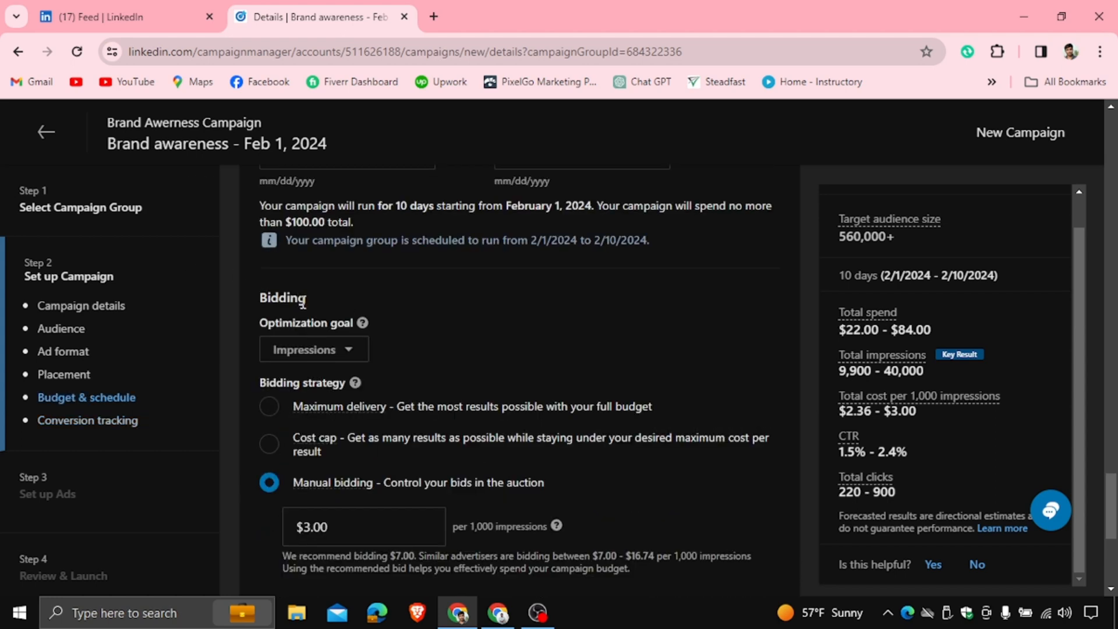
scroll(303, 302, "up", 4)
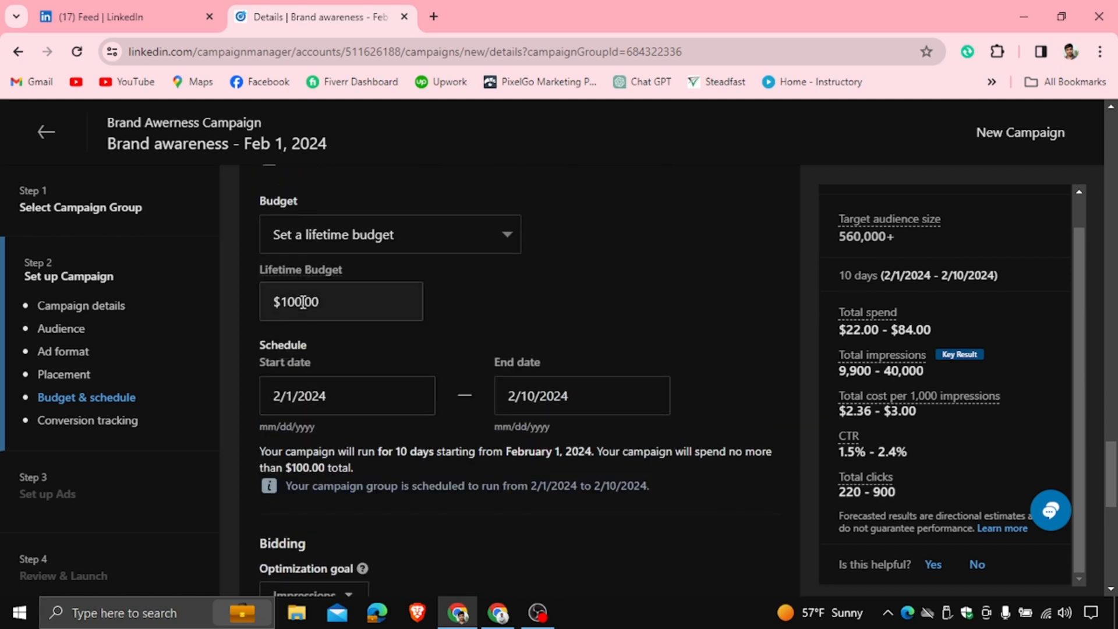
scroll(302, 302, "down", 5)
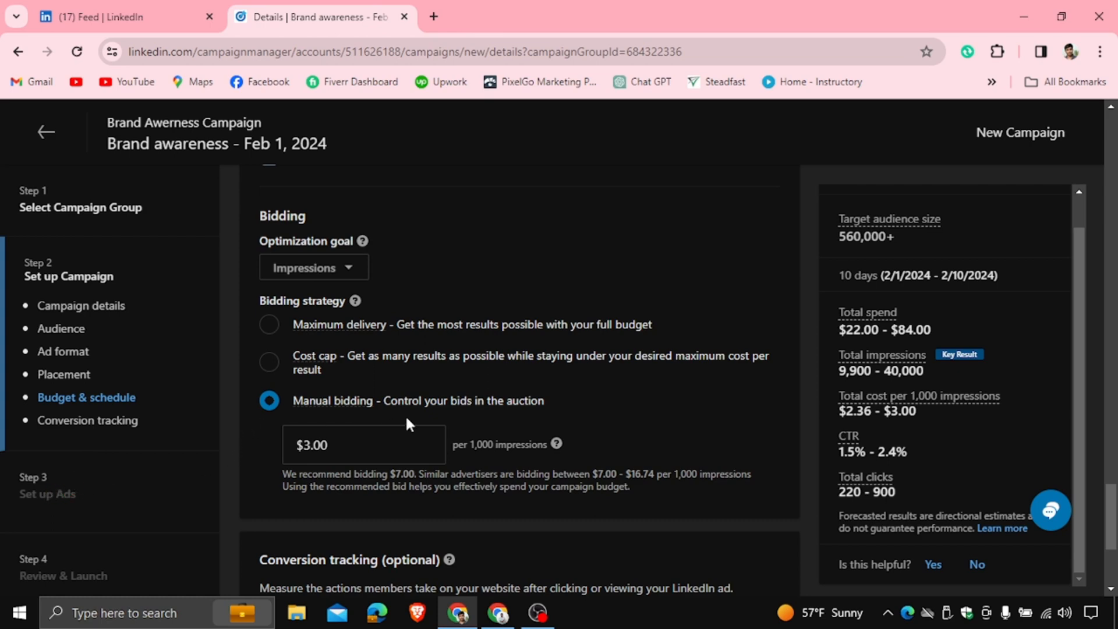
scroll(638, 348, "down", 5)
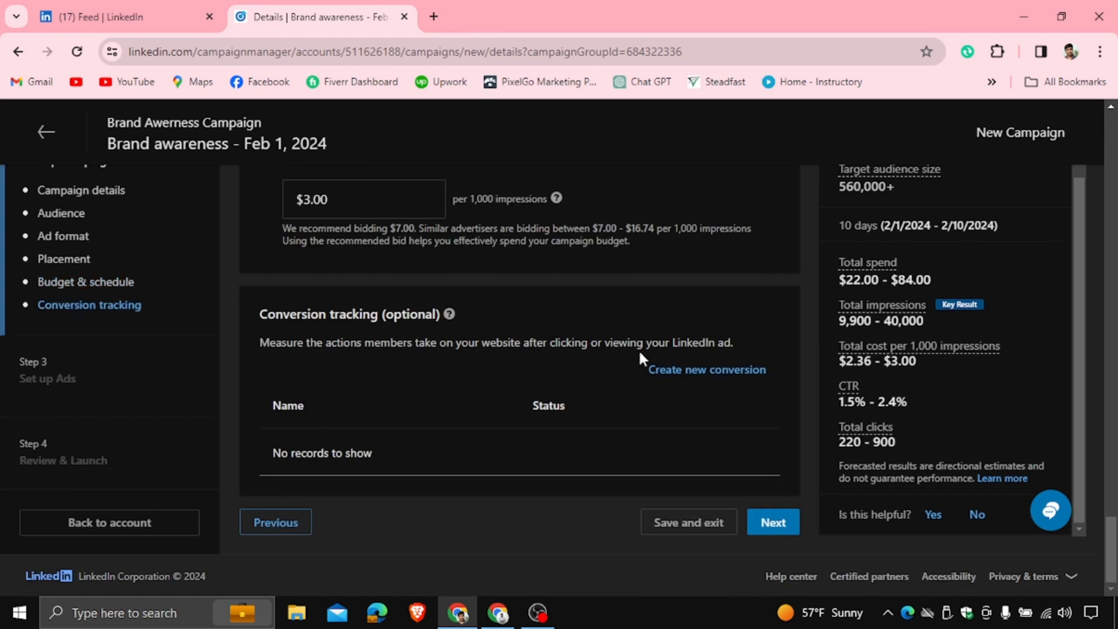
left_click(784, 527)
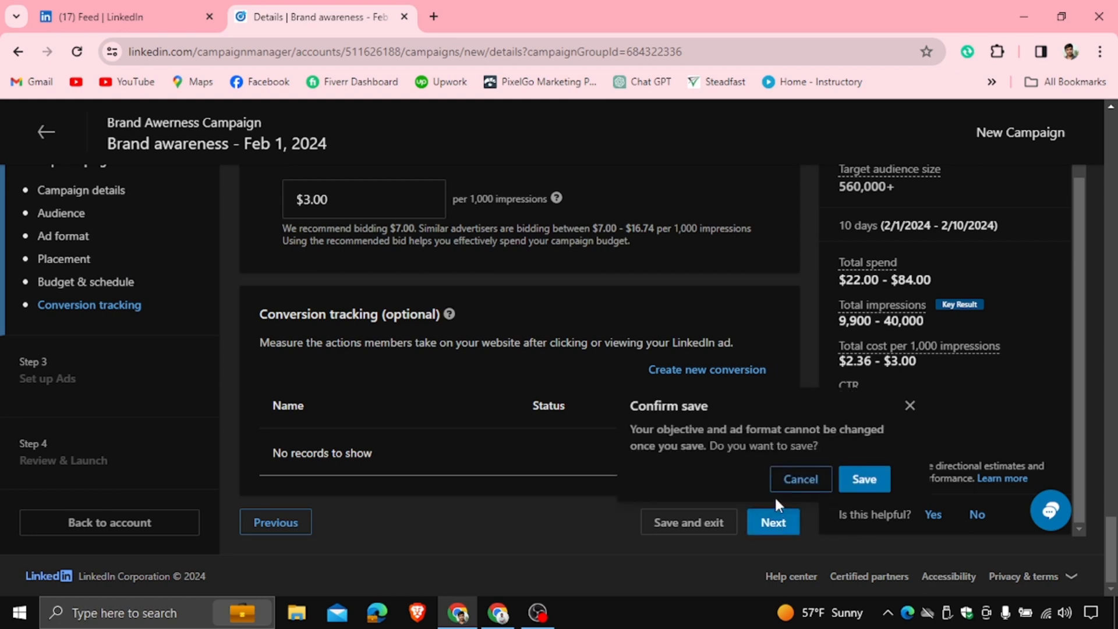
left_click(862, 479)
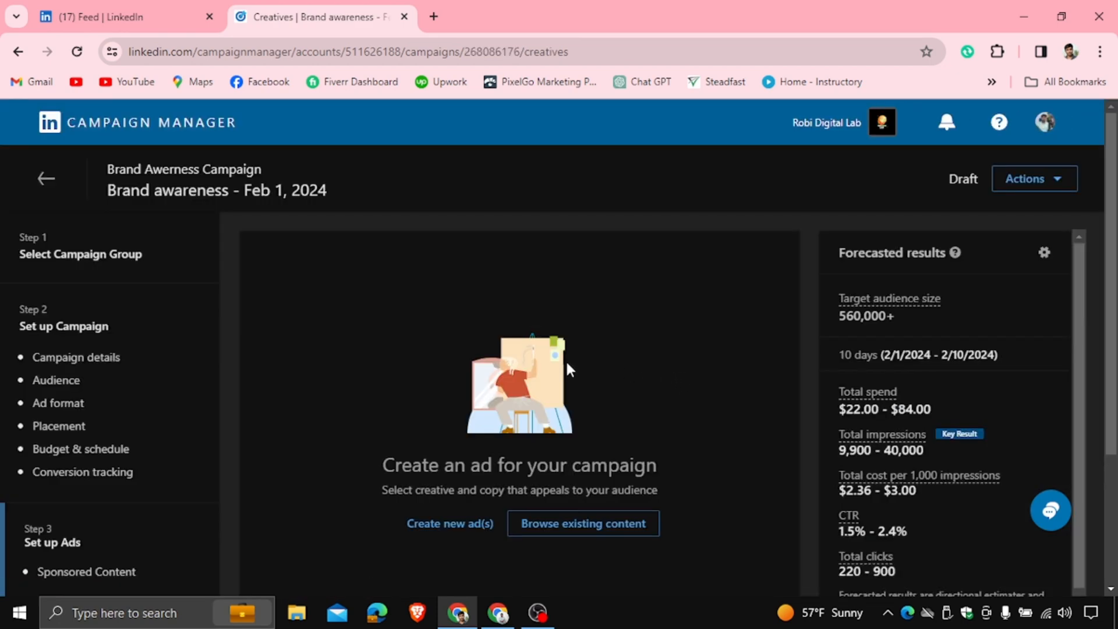
Browse the existing content library, select and preview the second listed ad, then return without adding it
scroll(85, 442, "down", 3)
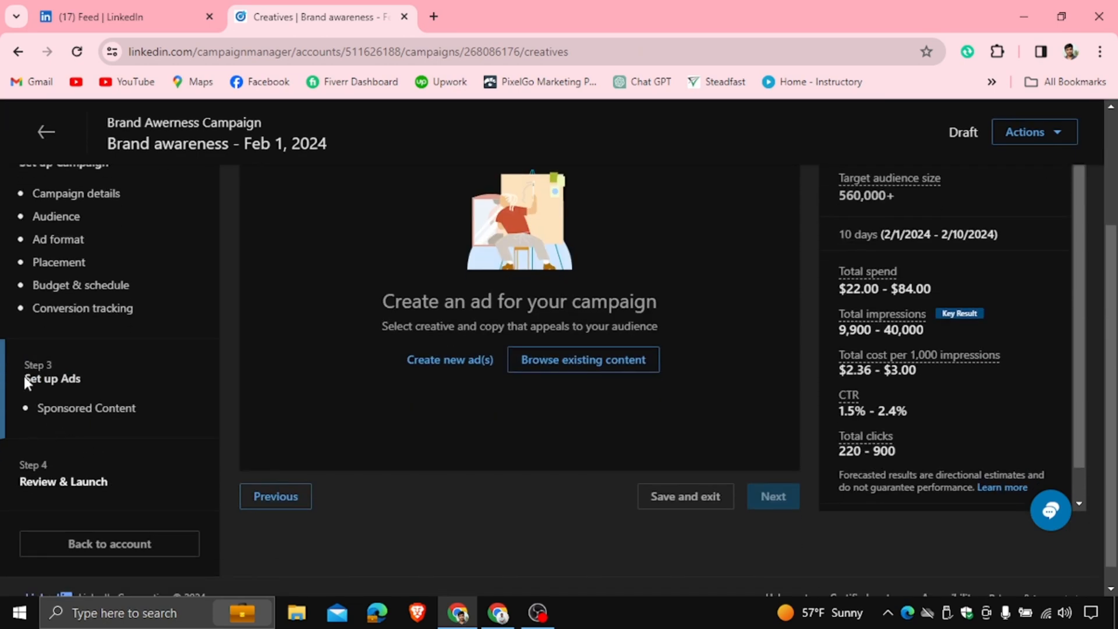
left_click_drag(25, 377, 106, 383)
left_click(315, 349)
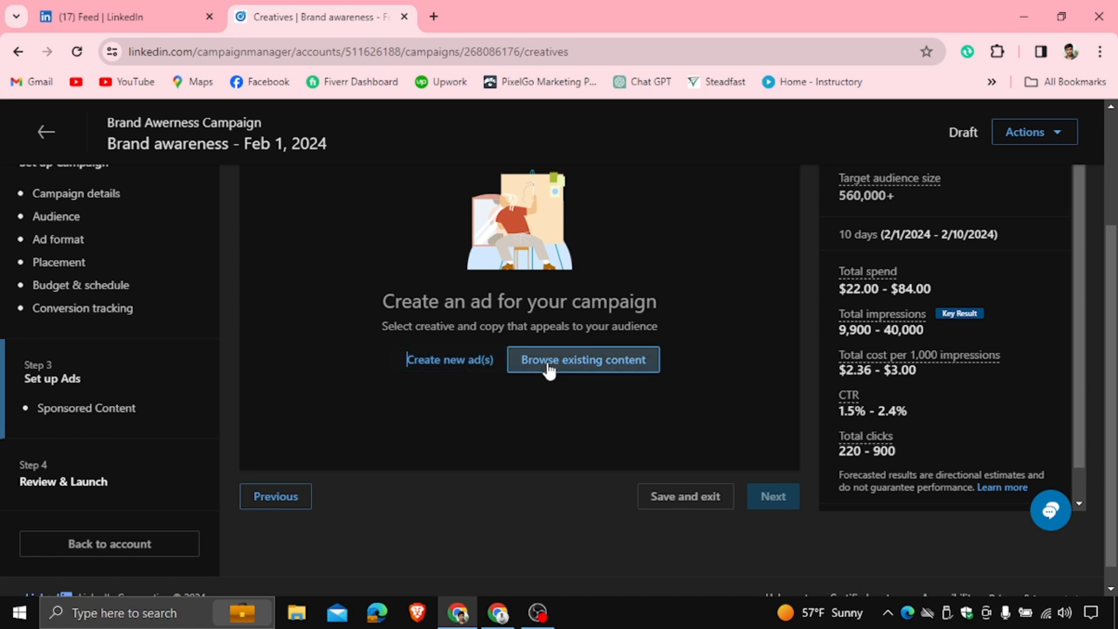
left_click(576, 374)
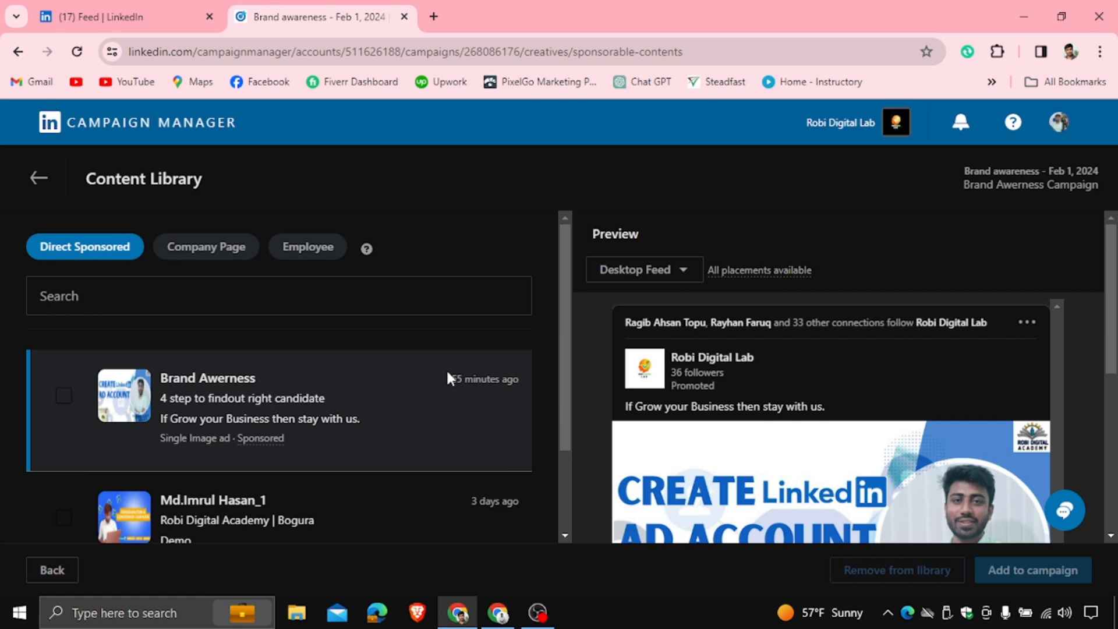
scroll(446, 368, "down", 2)
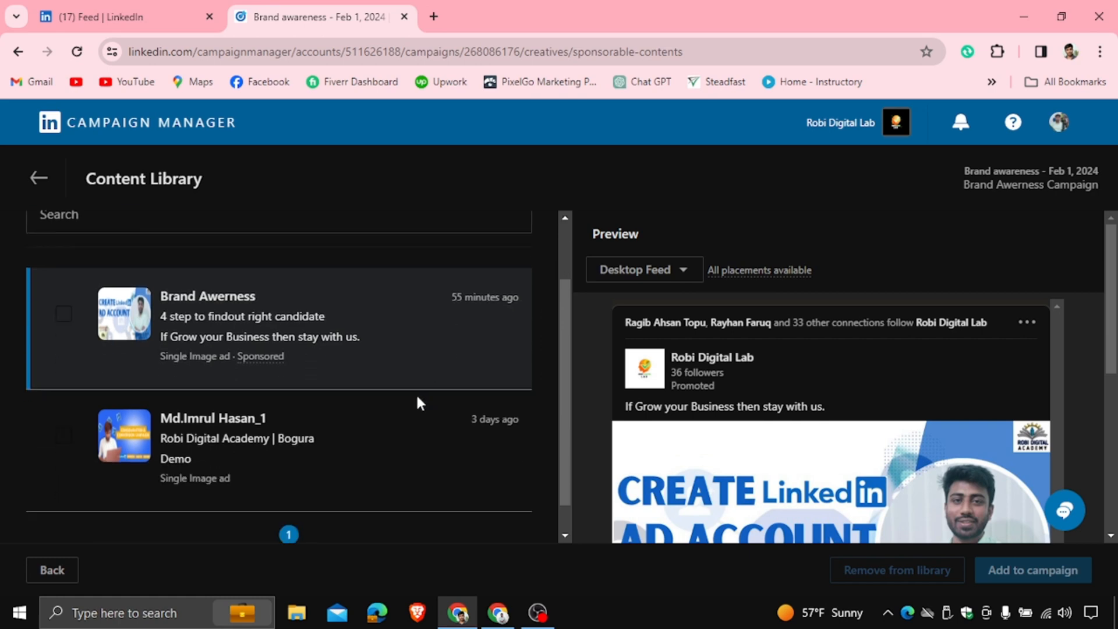
left_click(206, 418)
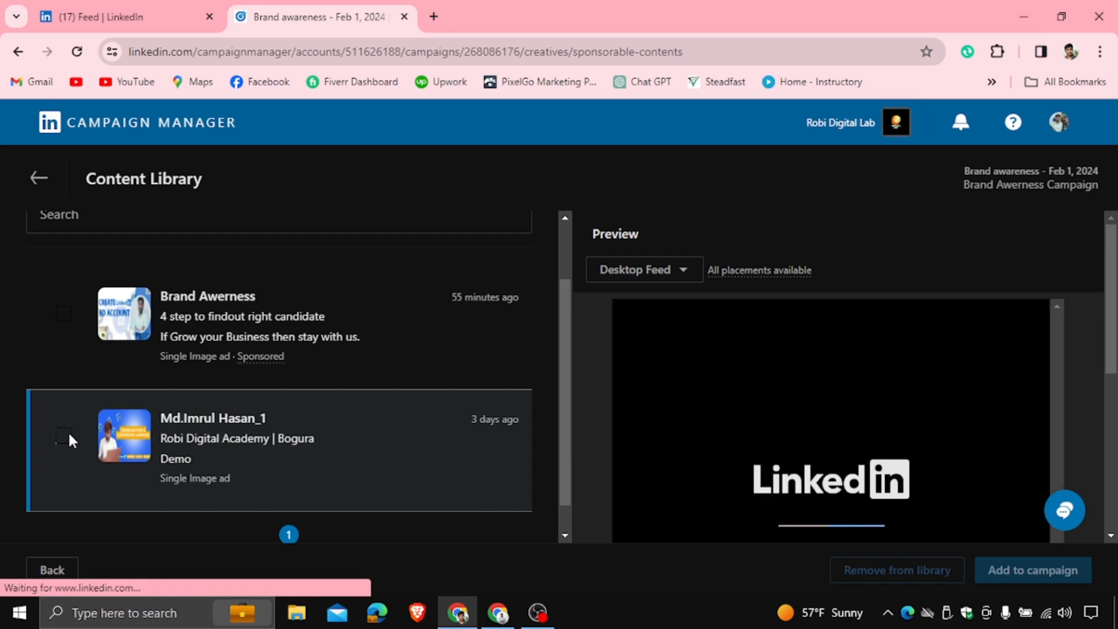
left_click(68, 433)
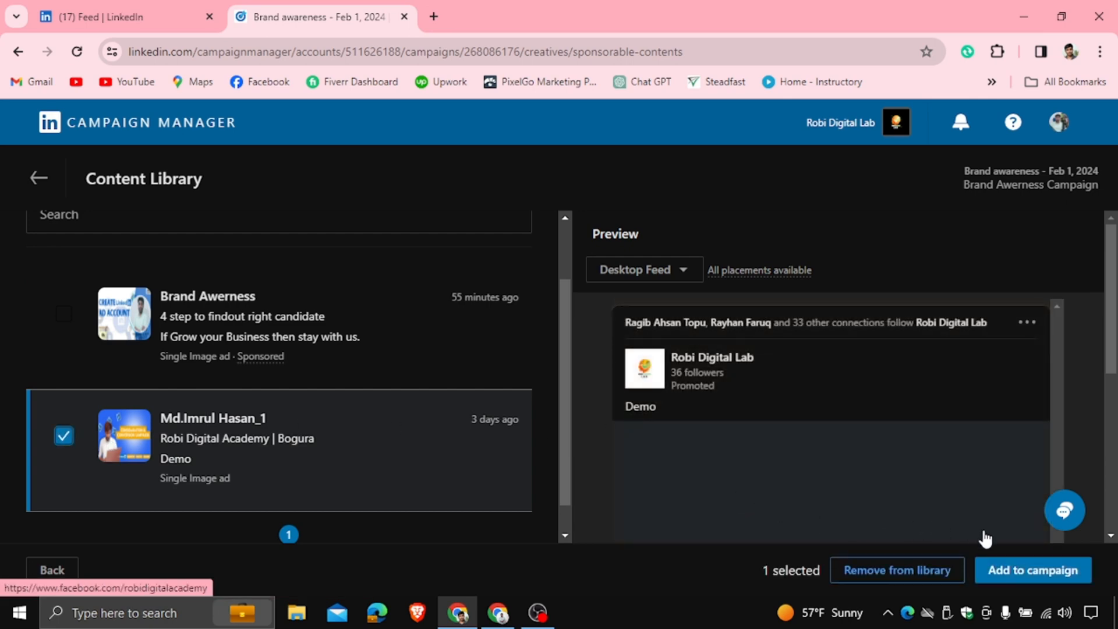
scroll(854, 463, "down", 1)
scroll(854, 463, "down", 3)
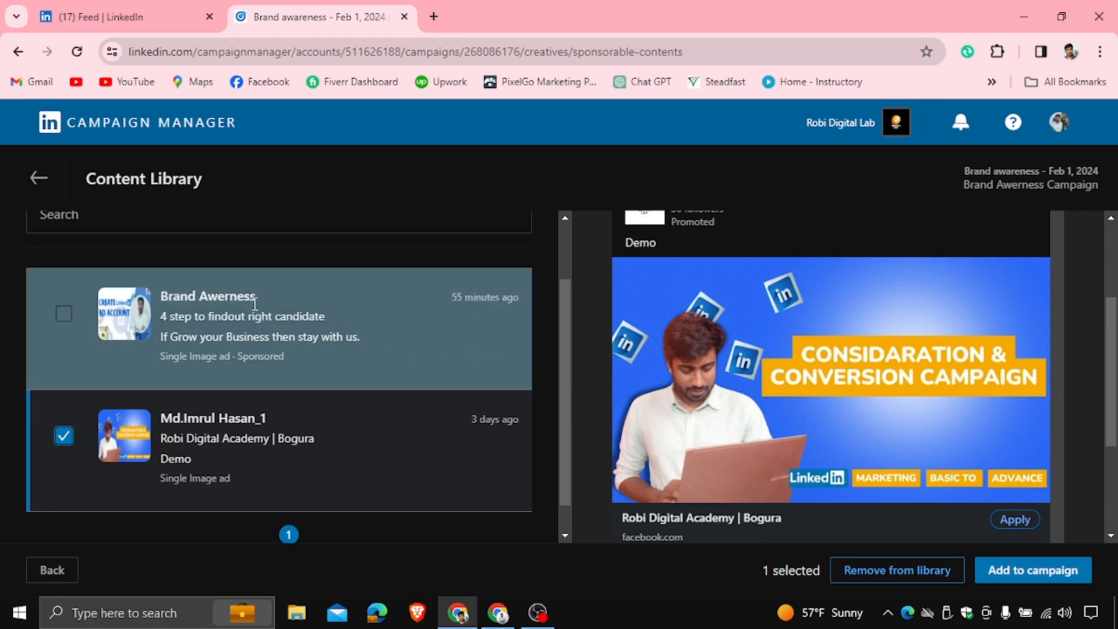
left_click(45, 181)
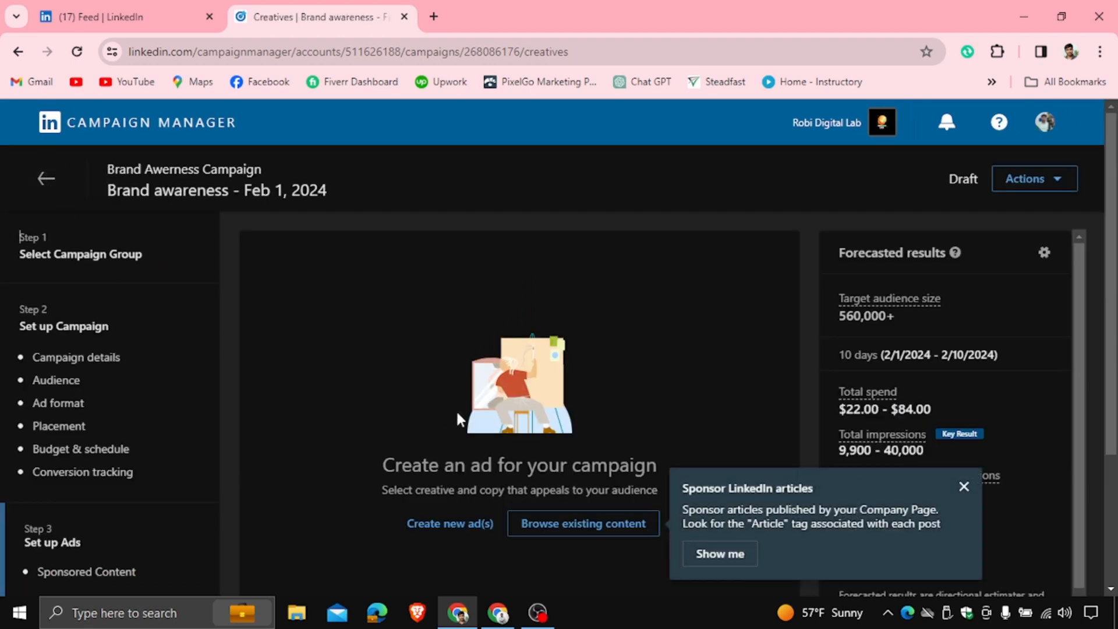
Start creating a new image ad and name it Bran Awerness
left_click(450, 526)
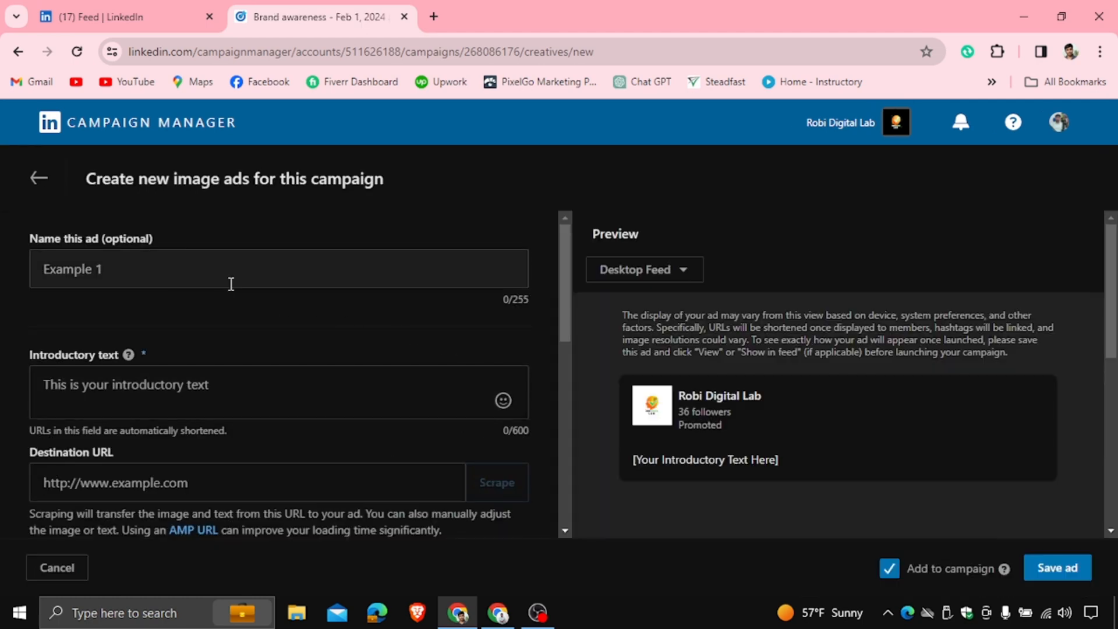
left_click(87, 265)
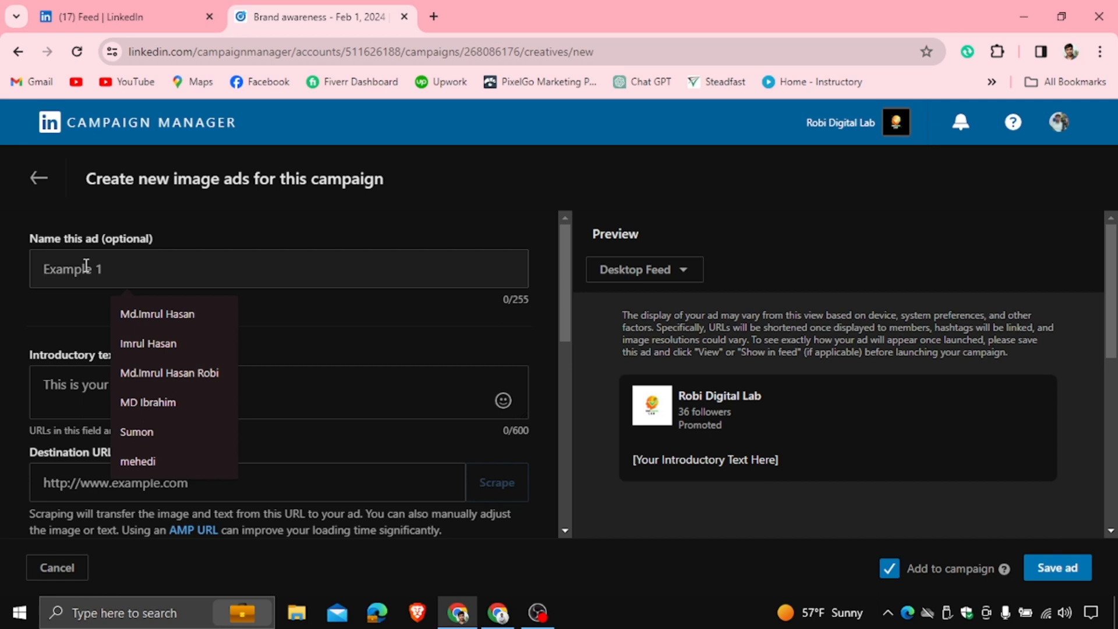
type("Bran Awern")
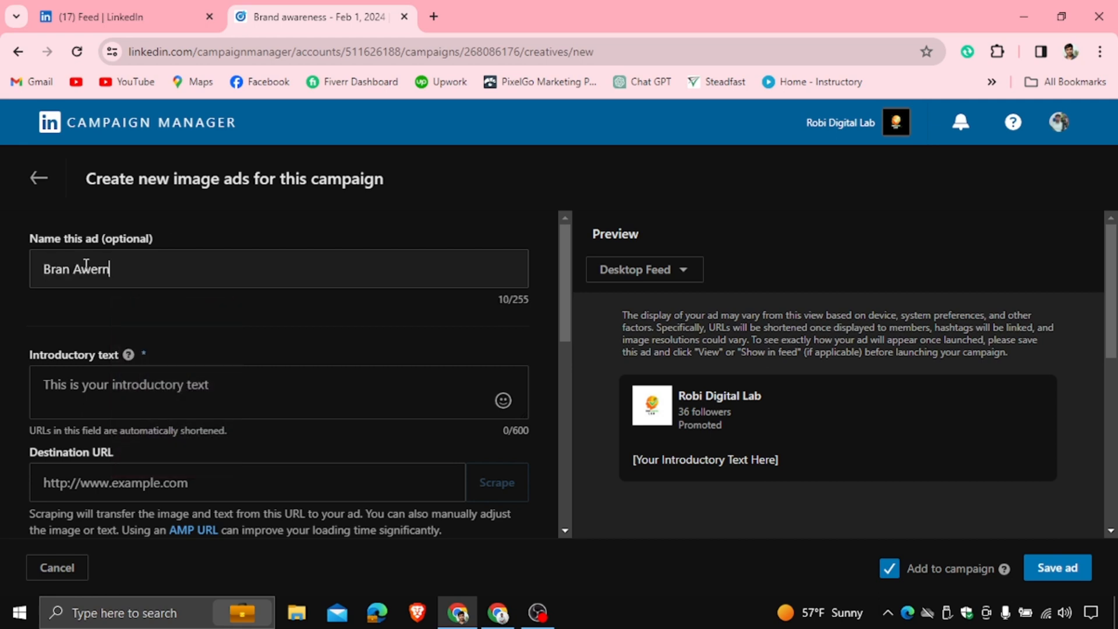
type("ess")
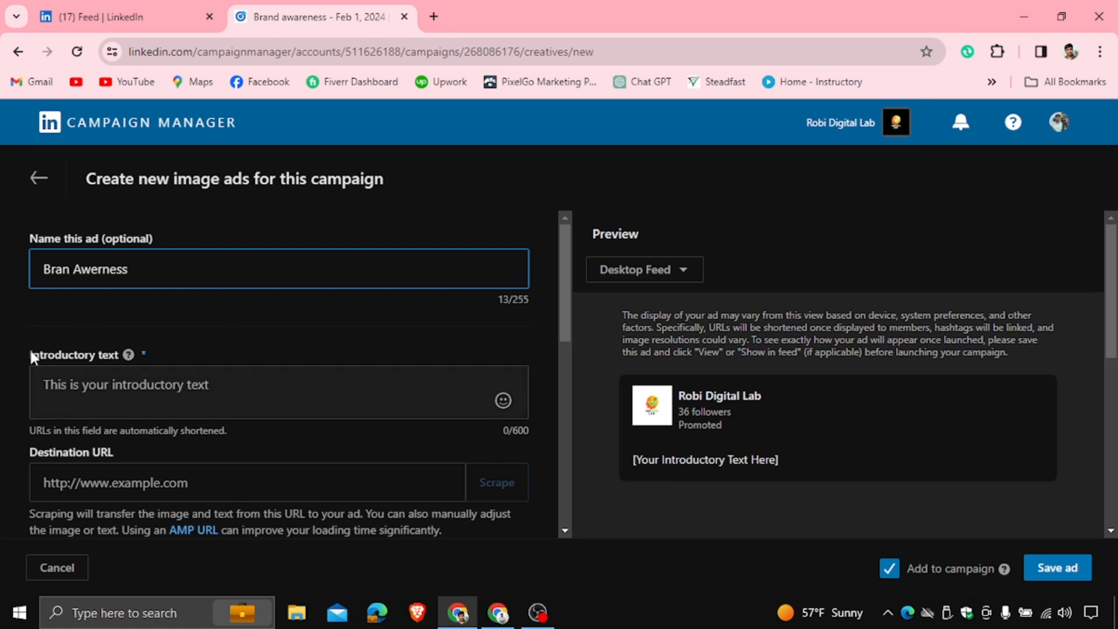
Switch to the LinkedIn feed tab and copy the full text of the promoted Evina post
left_click_drag(31, 351, 39, 355)
left_click_drag(118, 353, 219, 325)
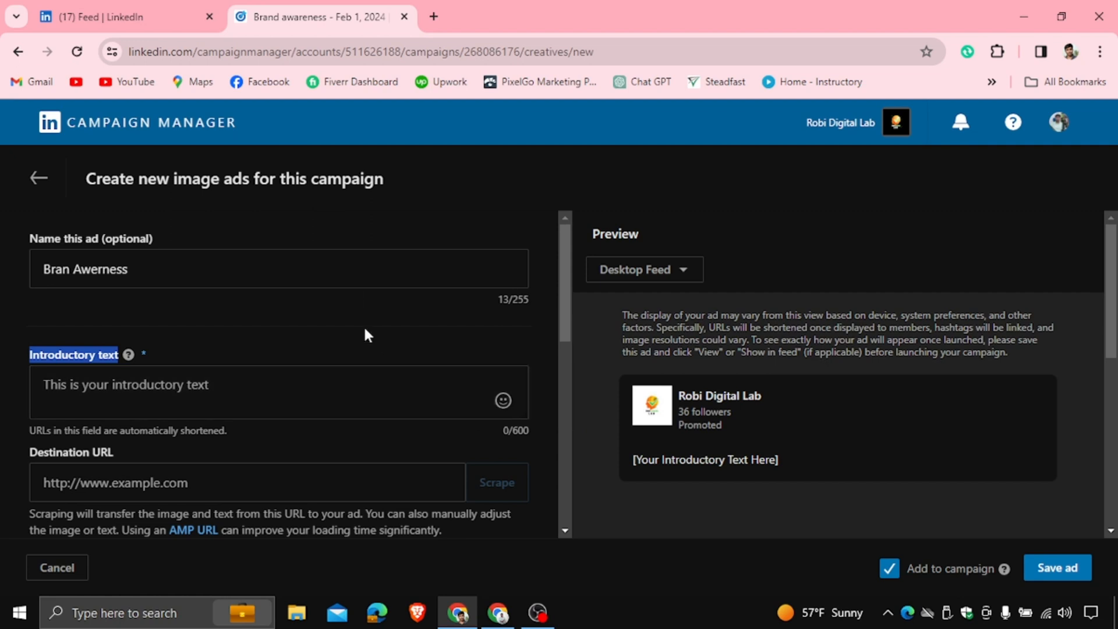
left_click(159, 1)
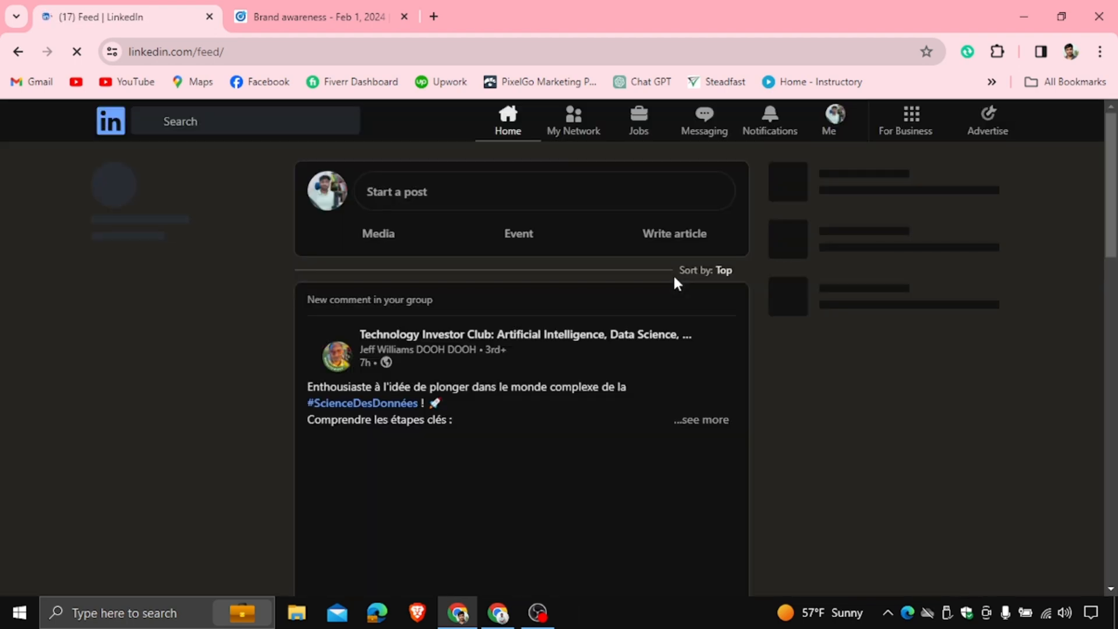
scroll(658, 288, "down", 3)
scroll(642, 297, "down", 9)
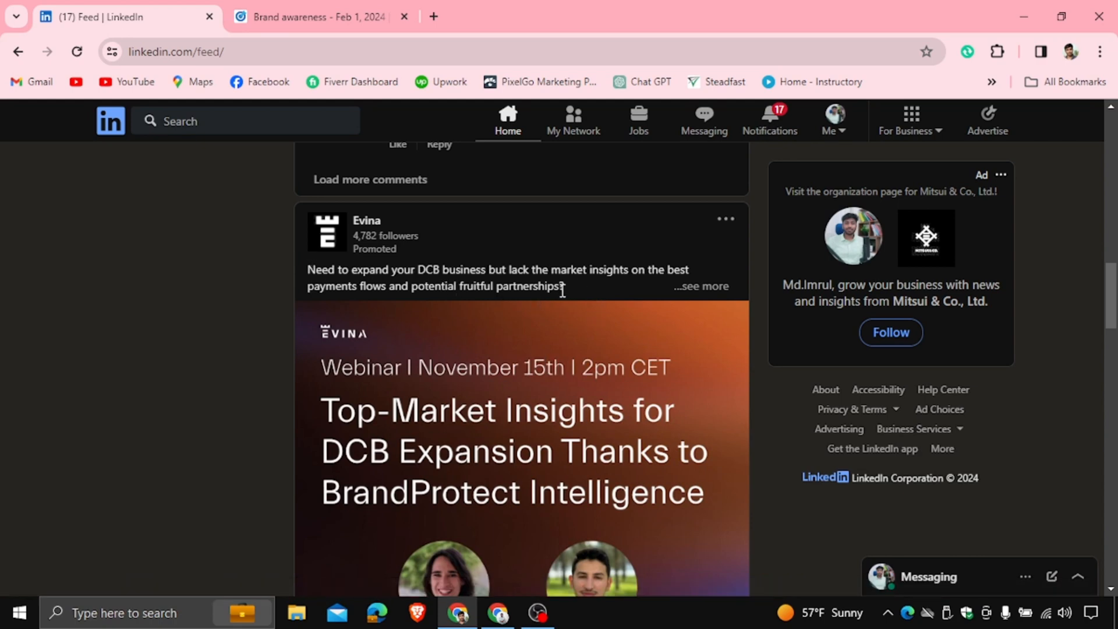
left_click(699, 286)
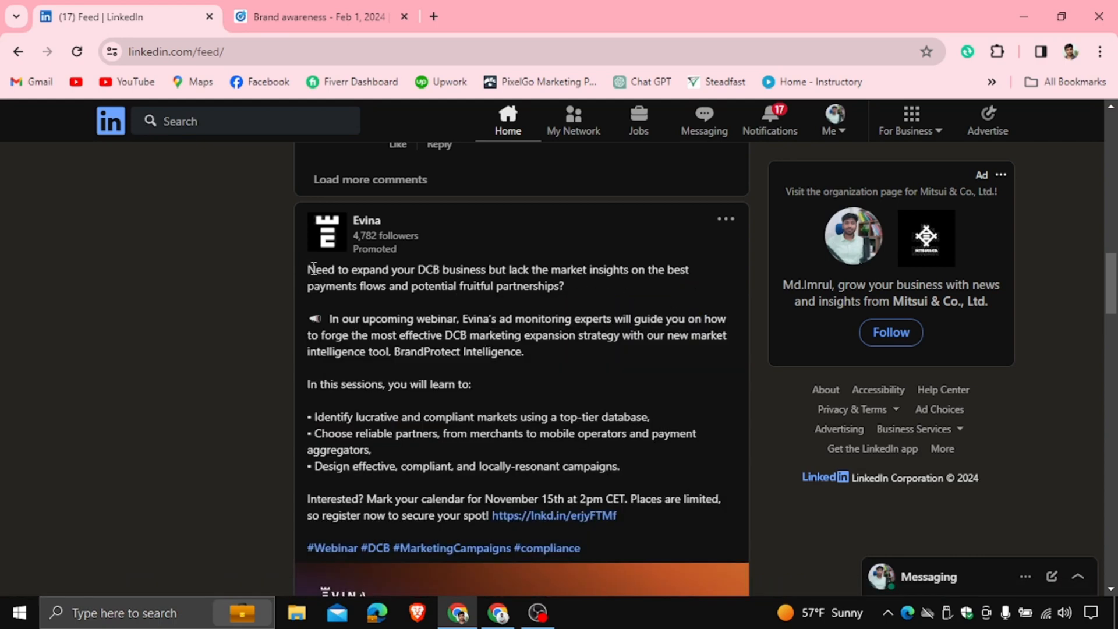
left_click_drag(312, 266, 599, 554)
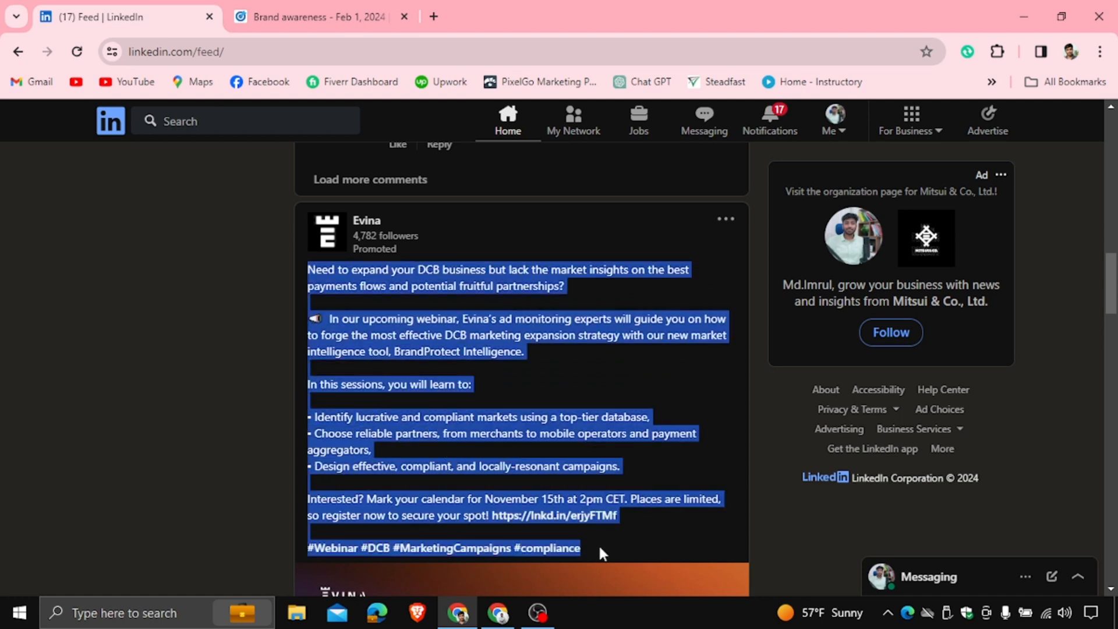
right_click(507, 294)
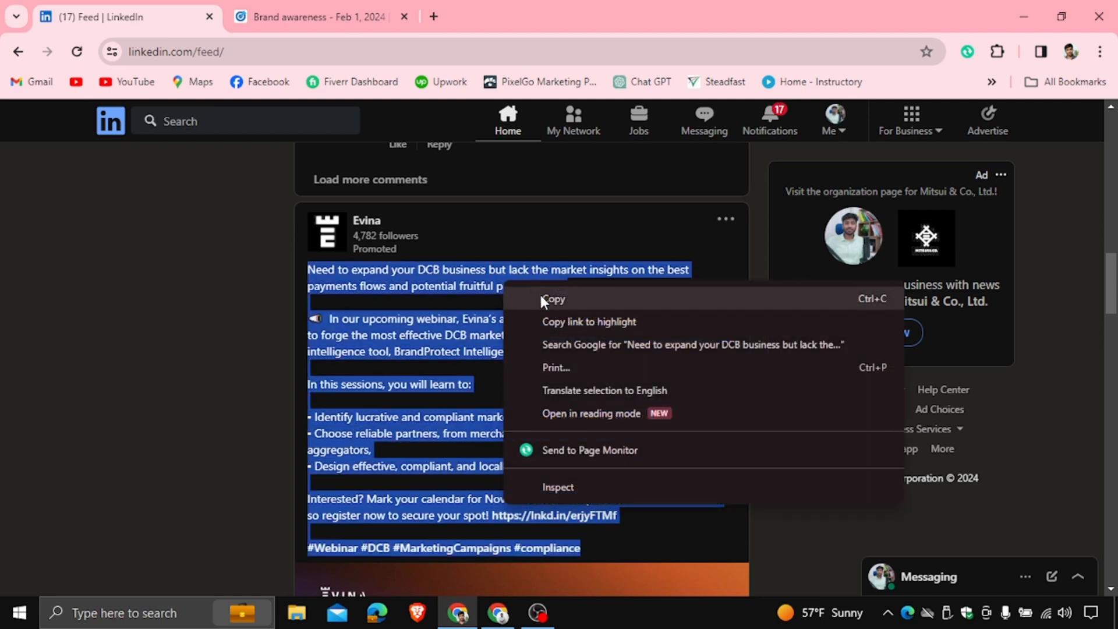
left_click(539, 294)
Return to the ad form and paste the copied text into the introductory text
left_click(329, 7)
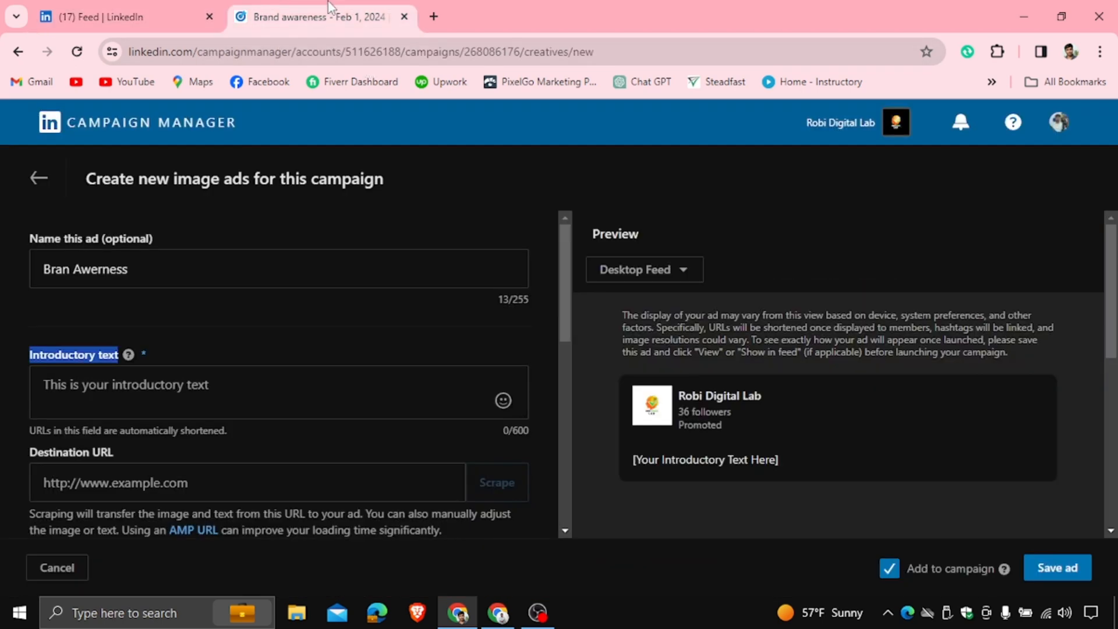
right_click(124, 381)
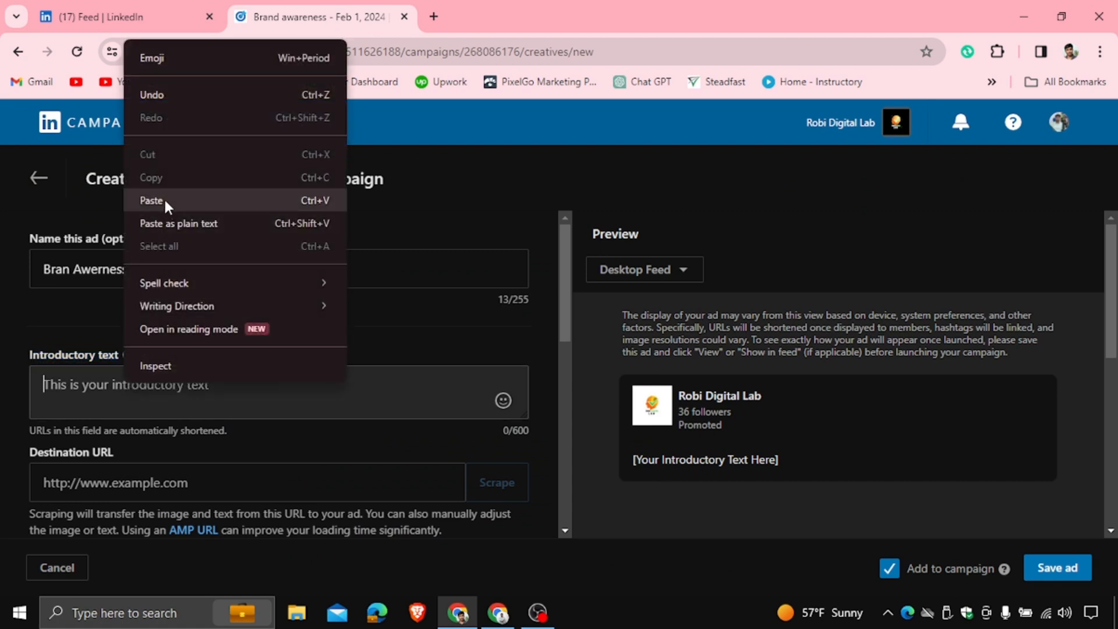
left_click(163, 199)
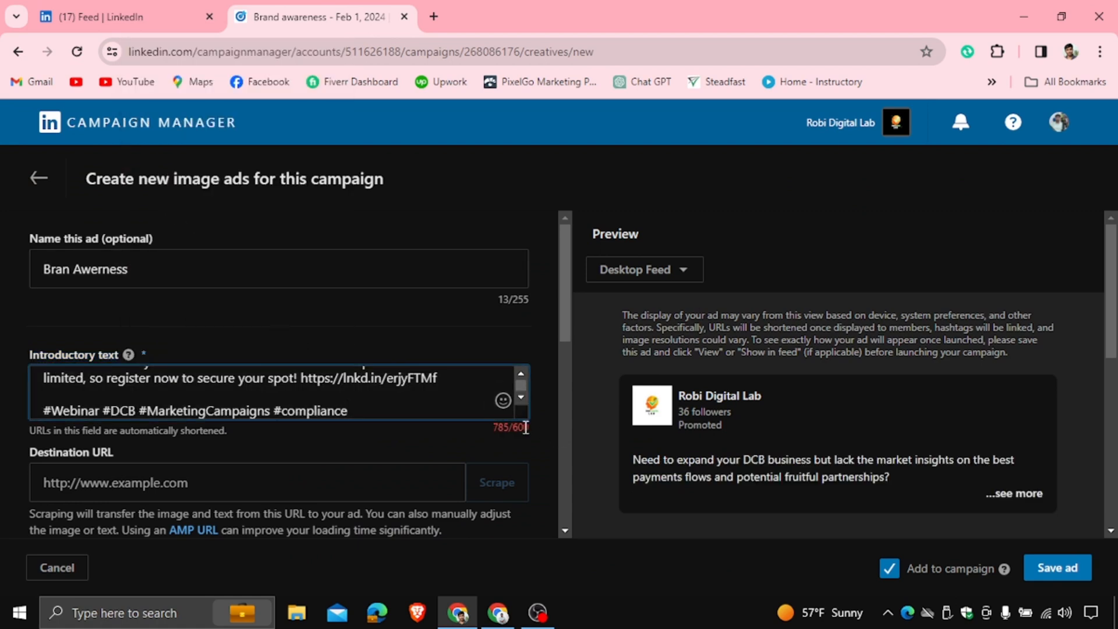
Trim the introductory text by deleting its final lines, keeping everything through the top-tier database bullet
left_click_drag(371, 404, 25, 393)
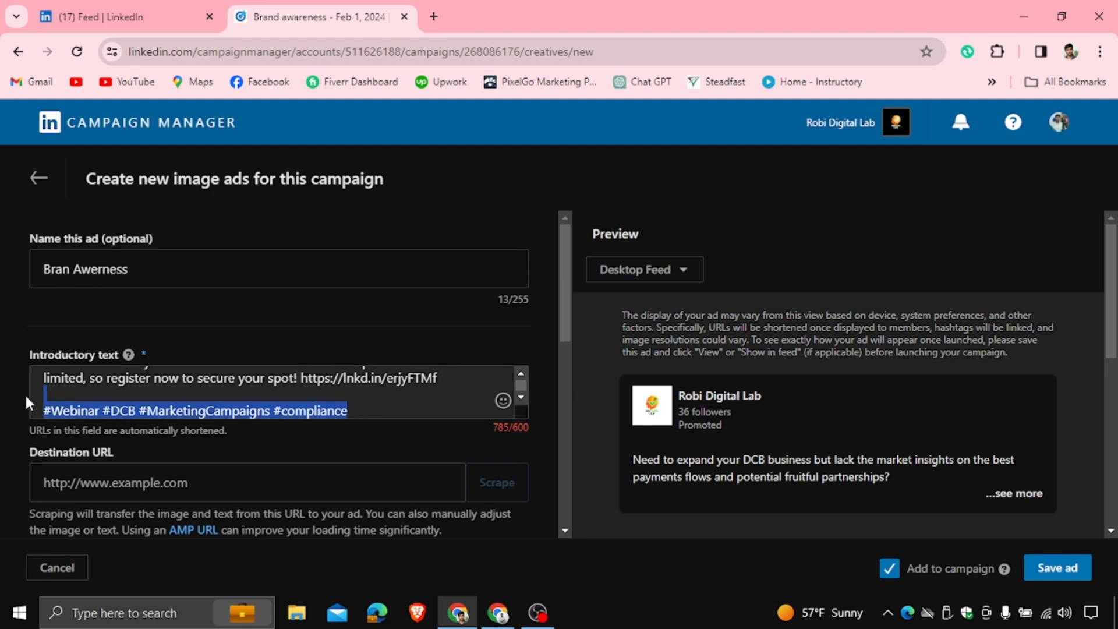
key("BackSpace")
left_click_drag(438, 385, 42, 368)
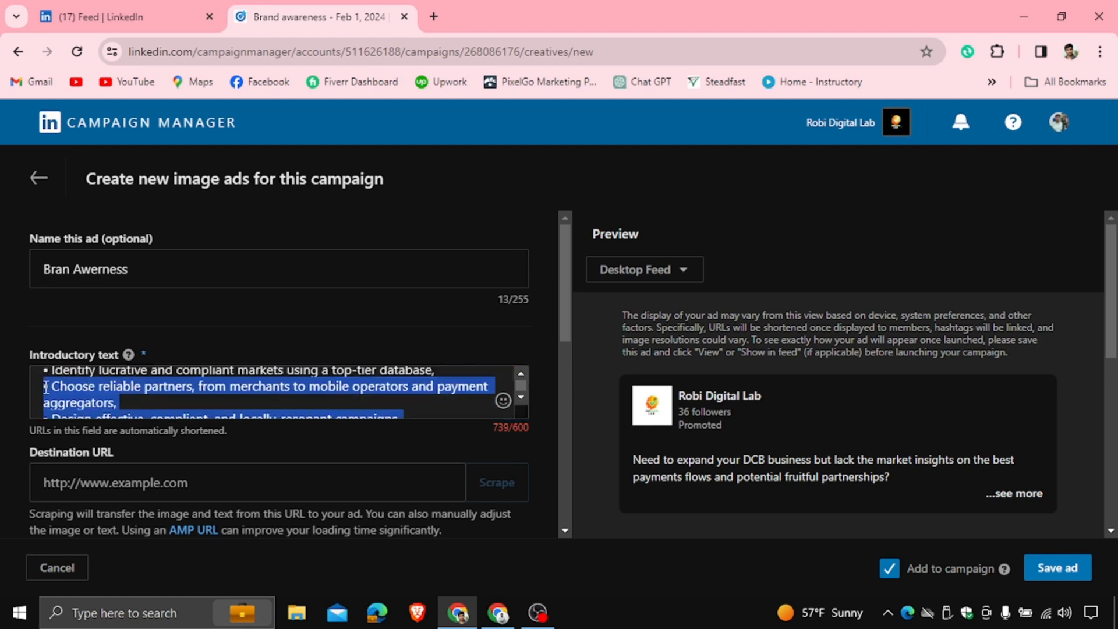
key("BackSpace")
left_click(479, 409)
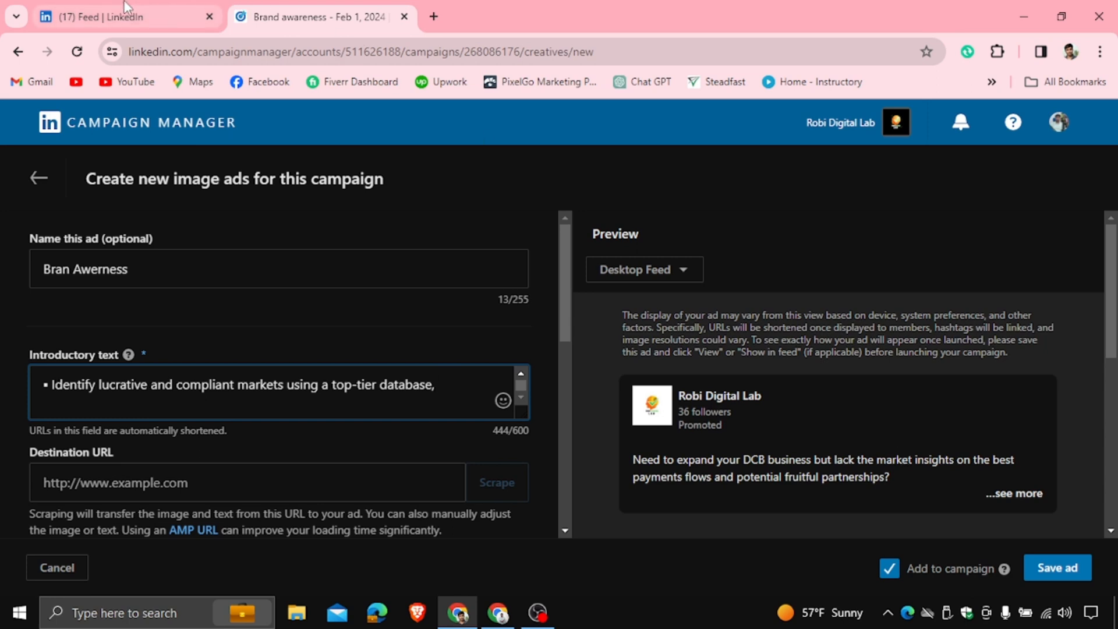
Switch to the LinkedIn feed and open the promoted post's Attend form to examine its fields
mouse_move(124, 7)
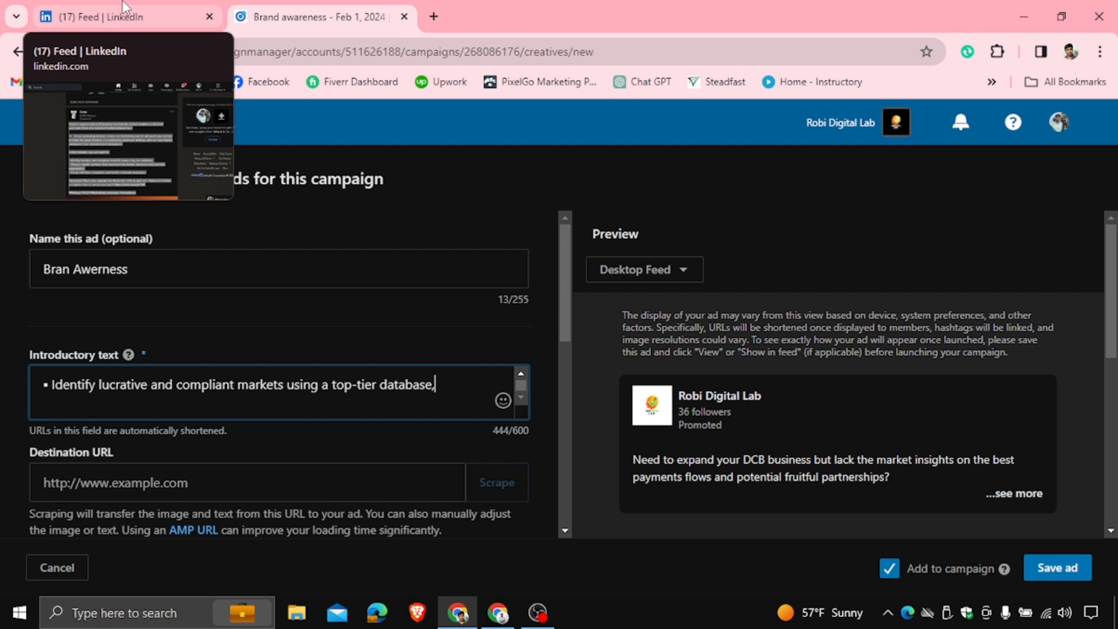
left_click(124, 7)
scroll(536, 457, "down", 8)
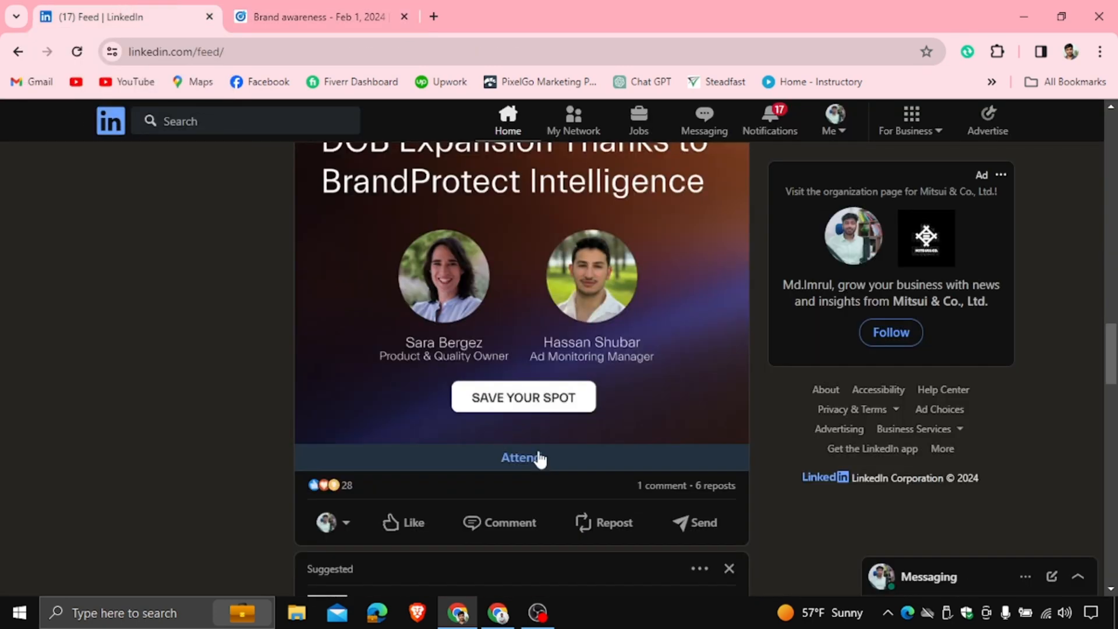
left_click(537, 457)
scroll(640, 368, "down", 5)
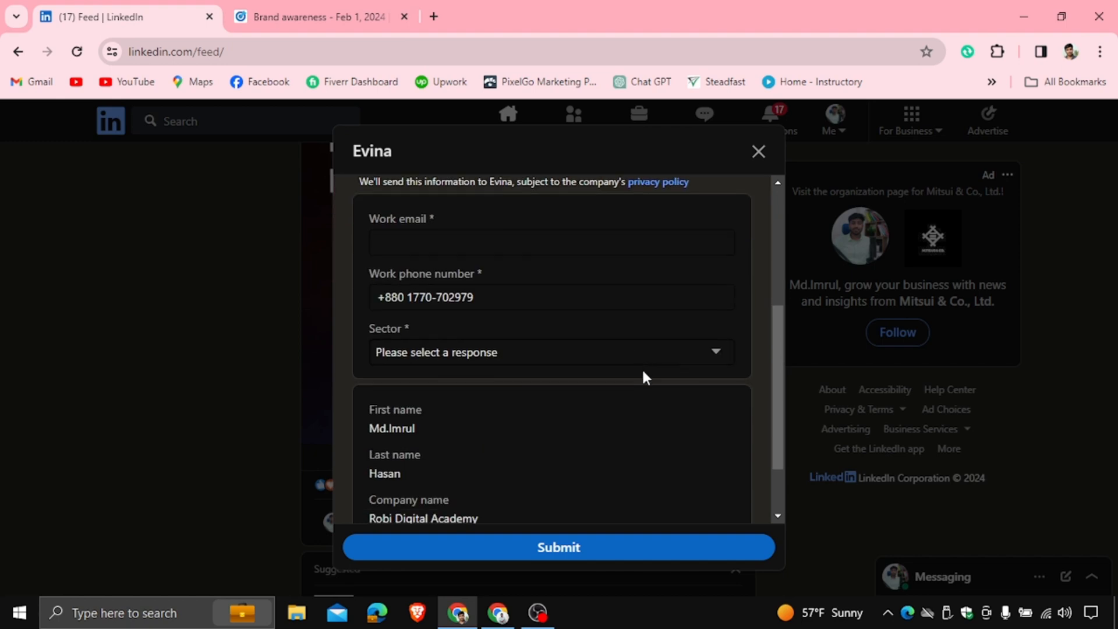
Review the top of the promoted post's Attend form and close it
scroll(641, 369, "up", 6)
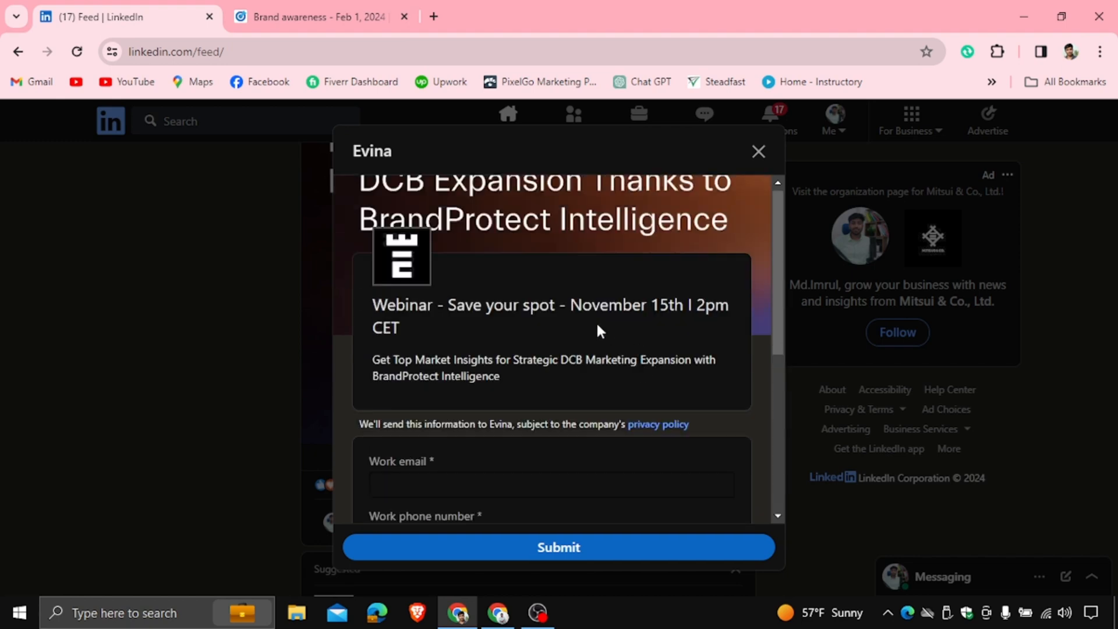
scroll(596, 321, "down", 4)
scroll(596, 321, "up", 4)
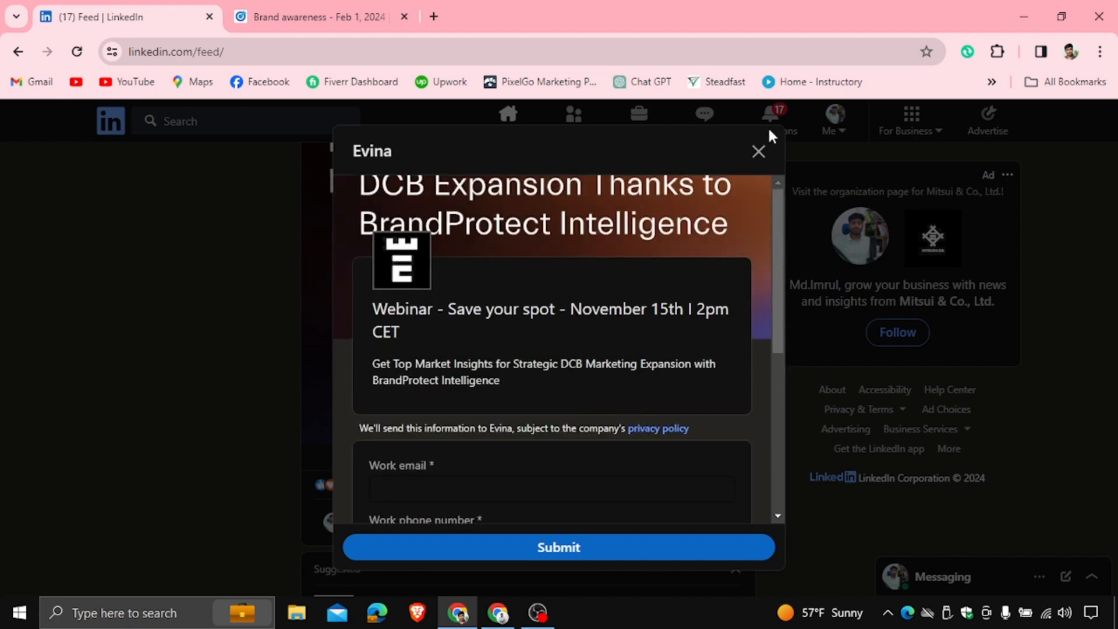
left_click(757, 152)
Open the Tecnotree promoted post's landing page from the feed and copy its full URL from the address bar
scroll(522, 357, "down", 5)
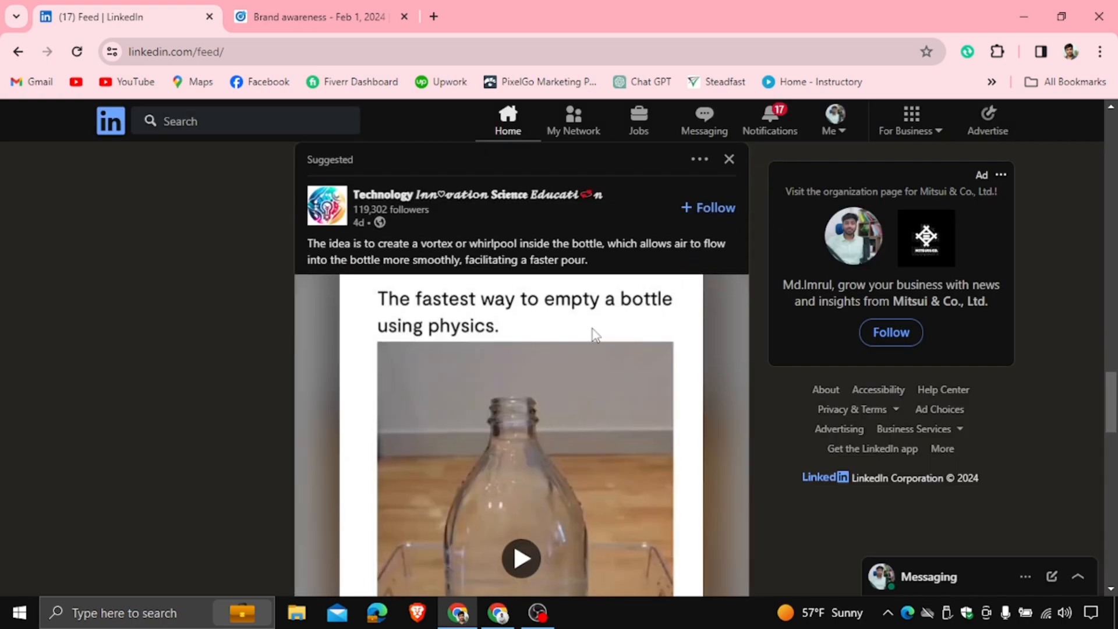
scroll(593, 331, "down", 5)
scroll(592, 327, "down", 10)
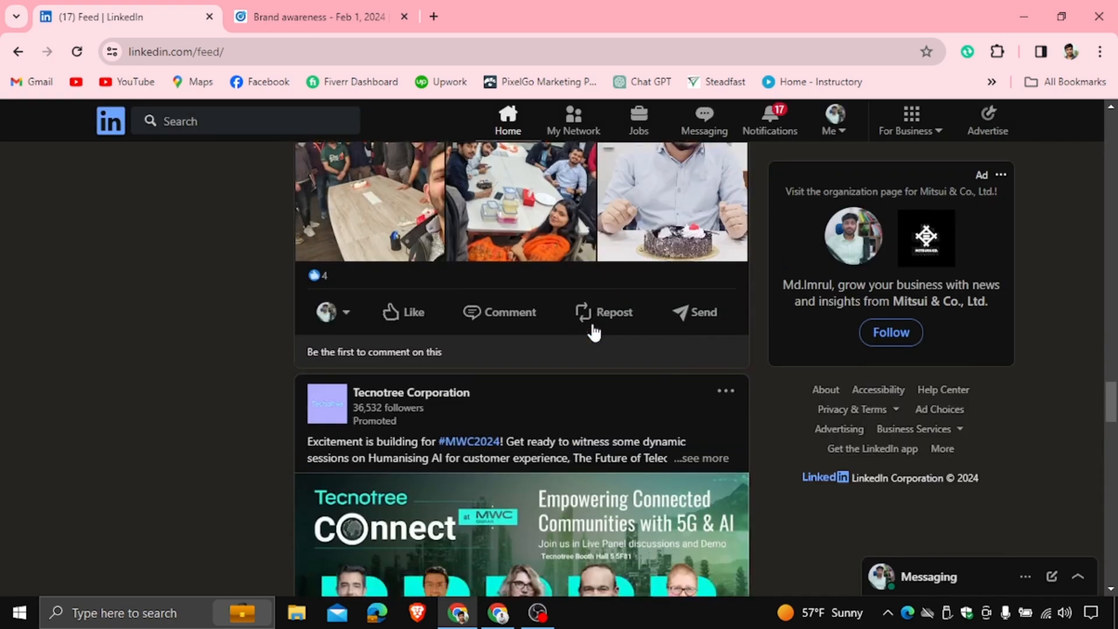
scroll(557, 384, "down", 3)
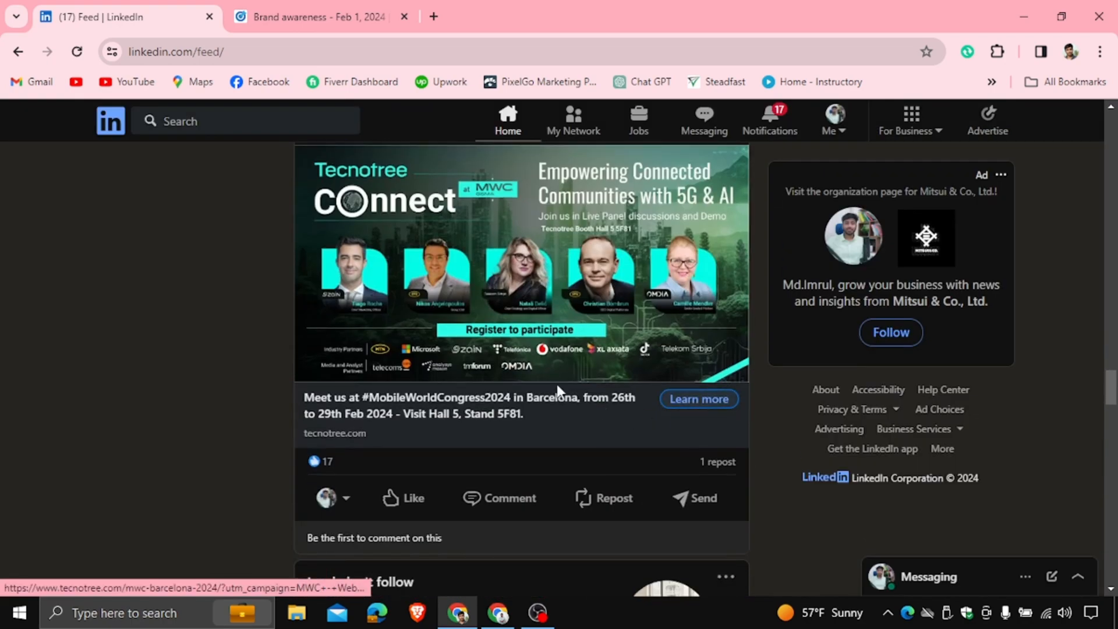
left_click(489, 403)
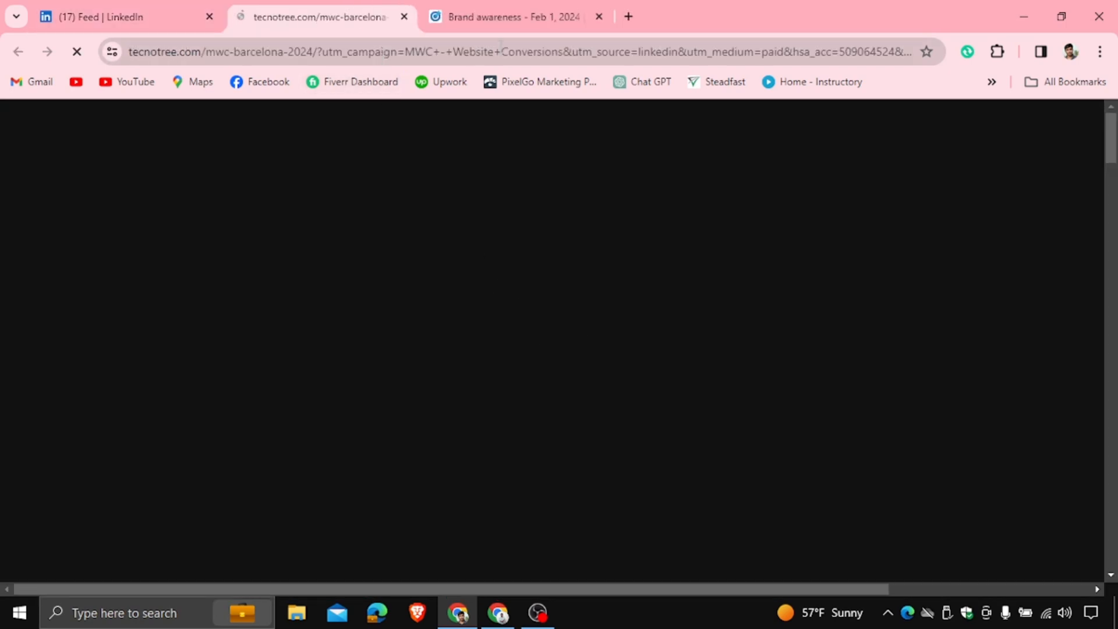
left_click(434, 53)
right_click(501, 49)
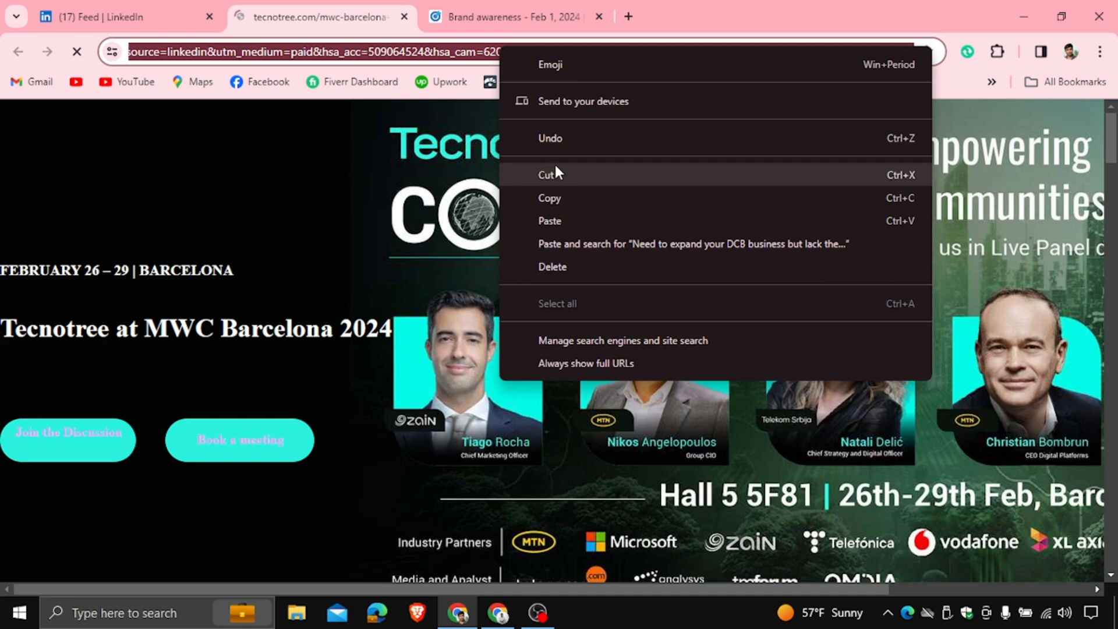
left_click(550, 197)
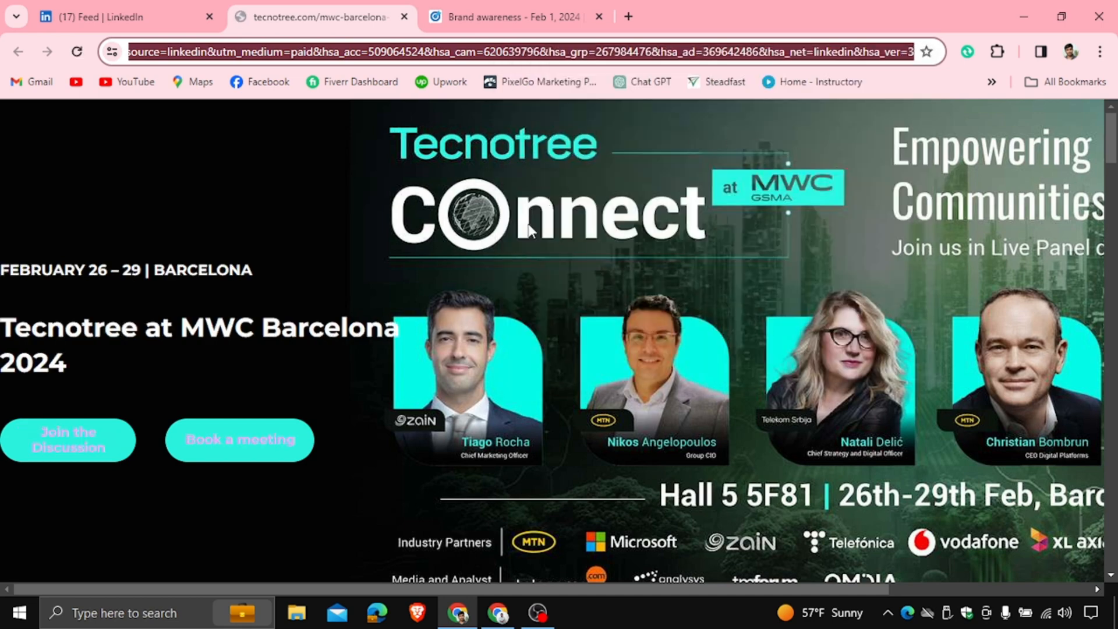
Return to the ad form and paste the copied Tecnotree URL as the destination URL
left_click(473, 22)
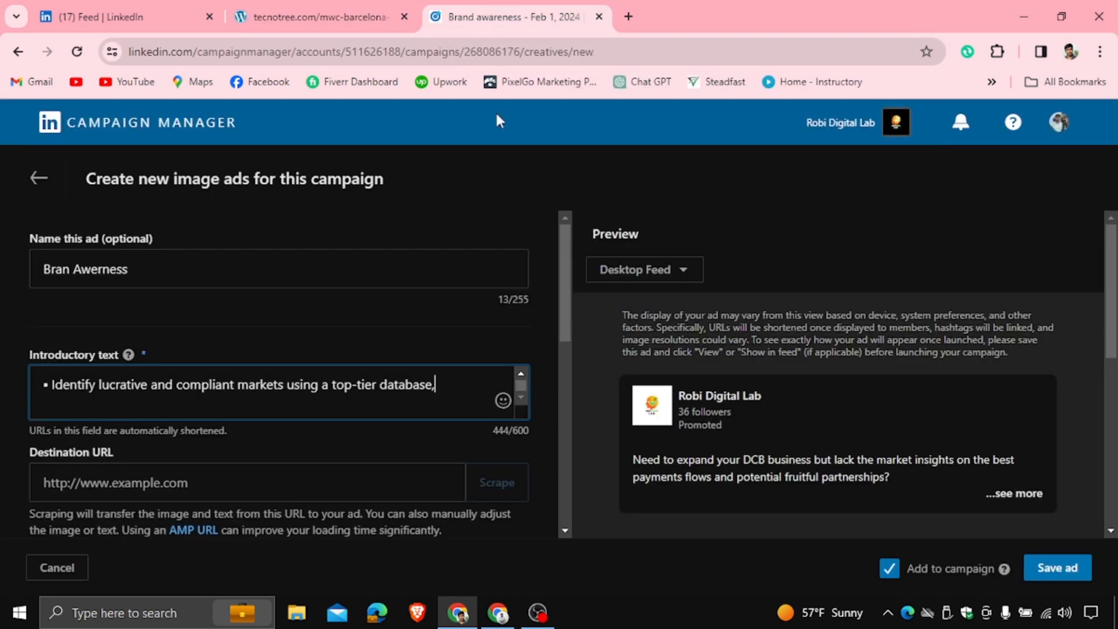
right_click(91, 483)
left_click(131, 315)
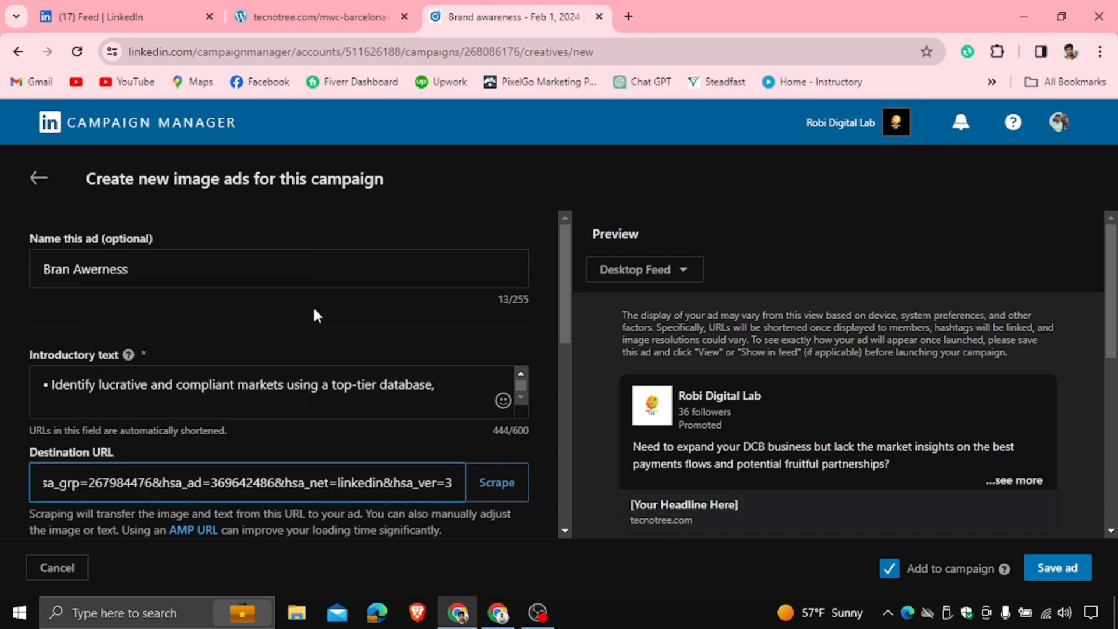
Check the Tecnotree post in the feed and enter the headline "Meet up at world mobile"
scroll(326, 300, "down", 5)
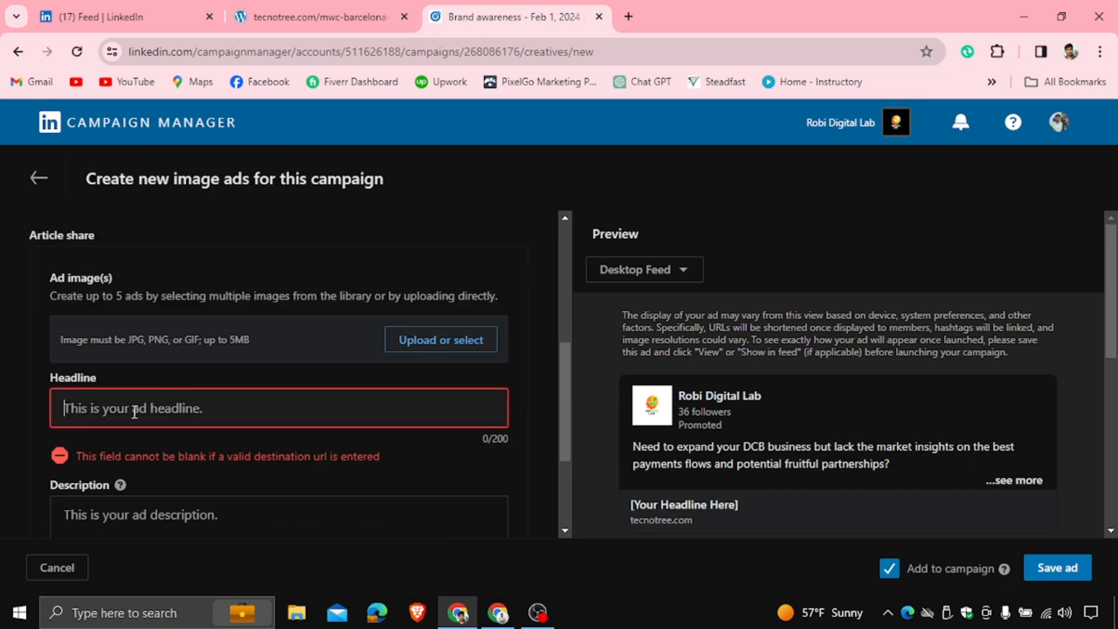
left_click(146, 15)
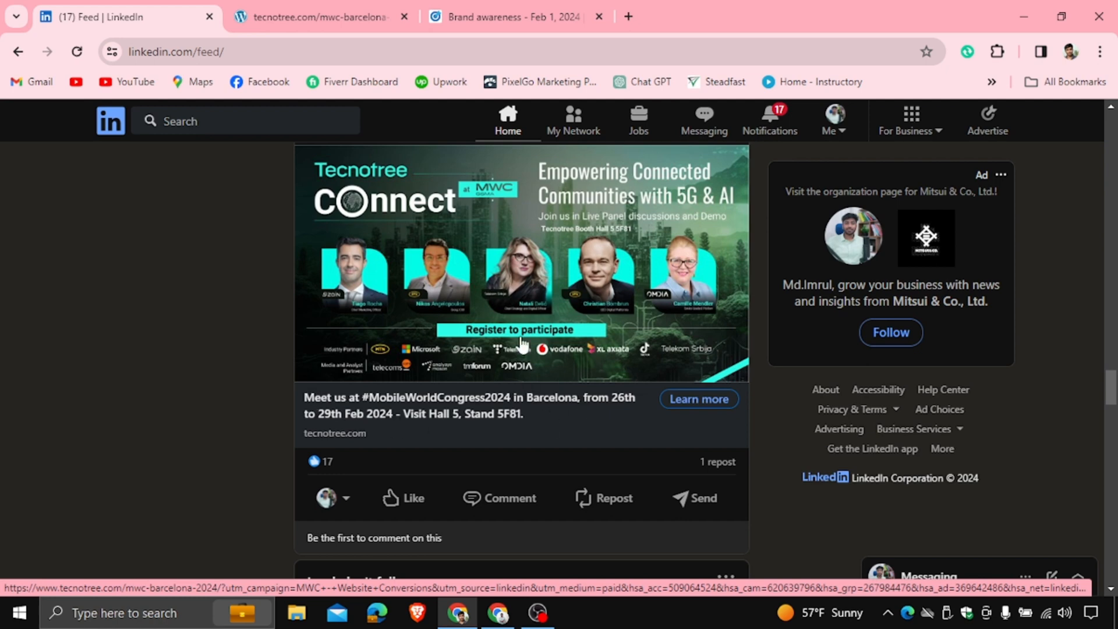
scroll(521, 260, "down", 5)
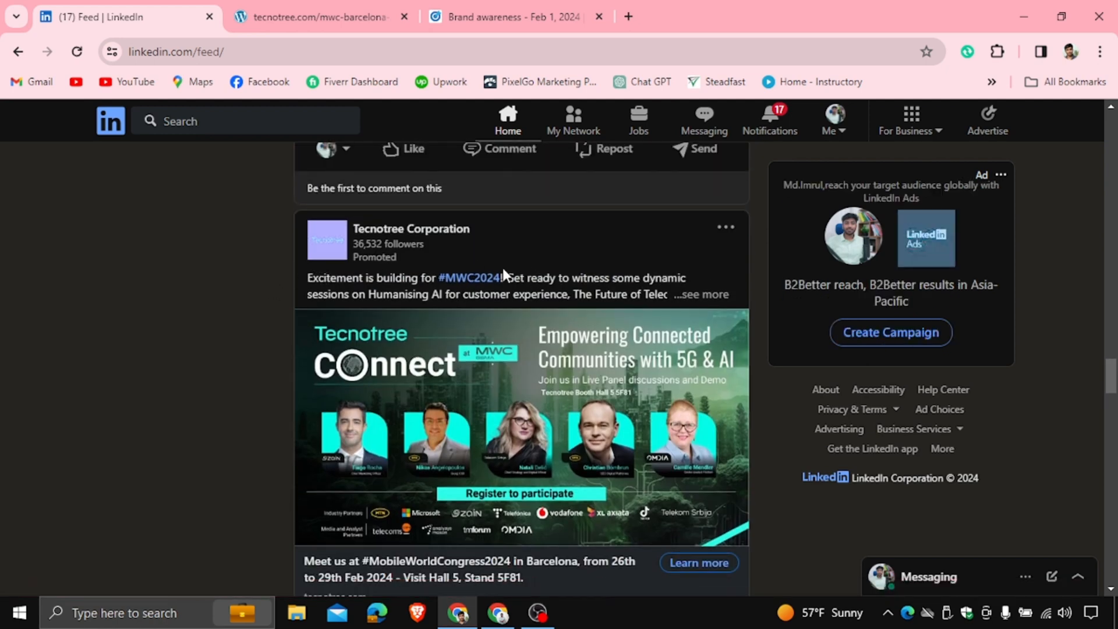
left_click(506, 16)
left_click(121, 411)
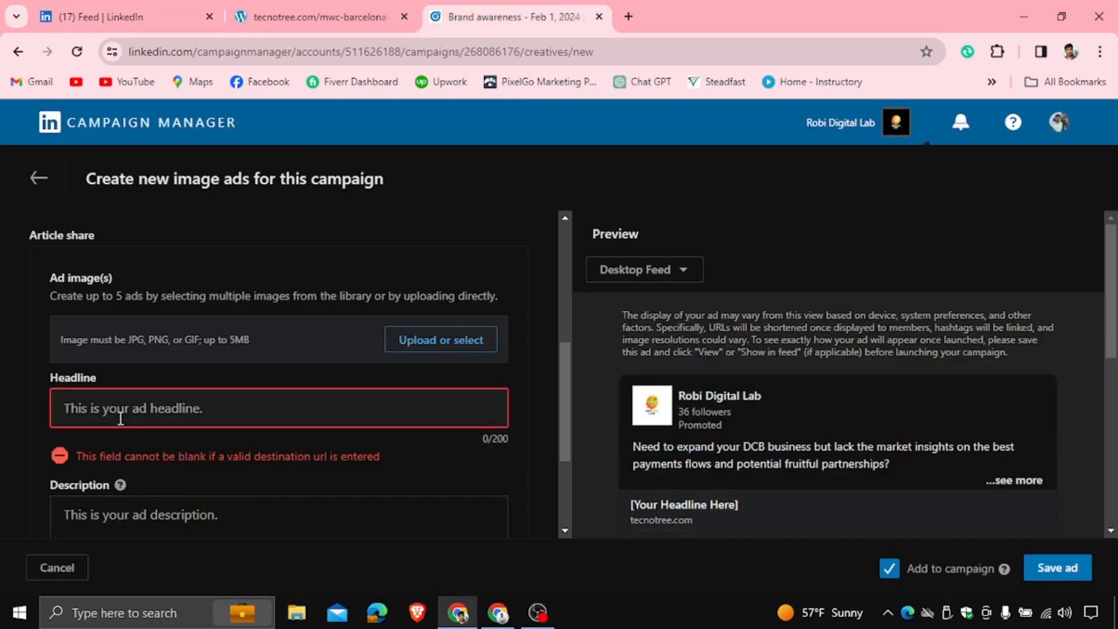
scroll(120, 411, "down", 1)
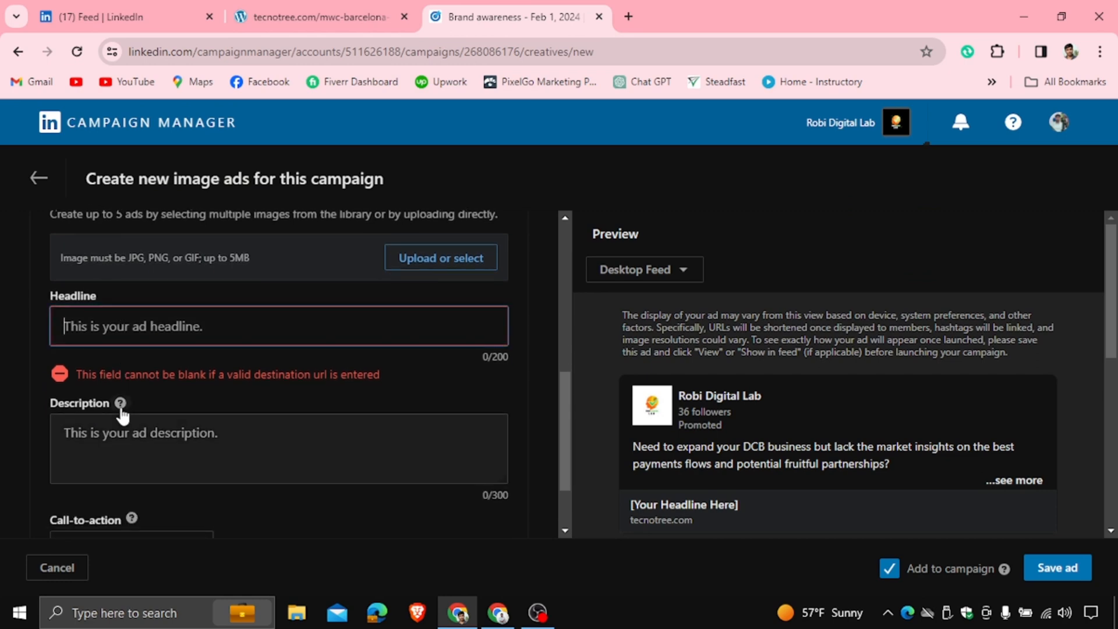
type("Meet up")
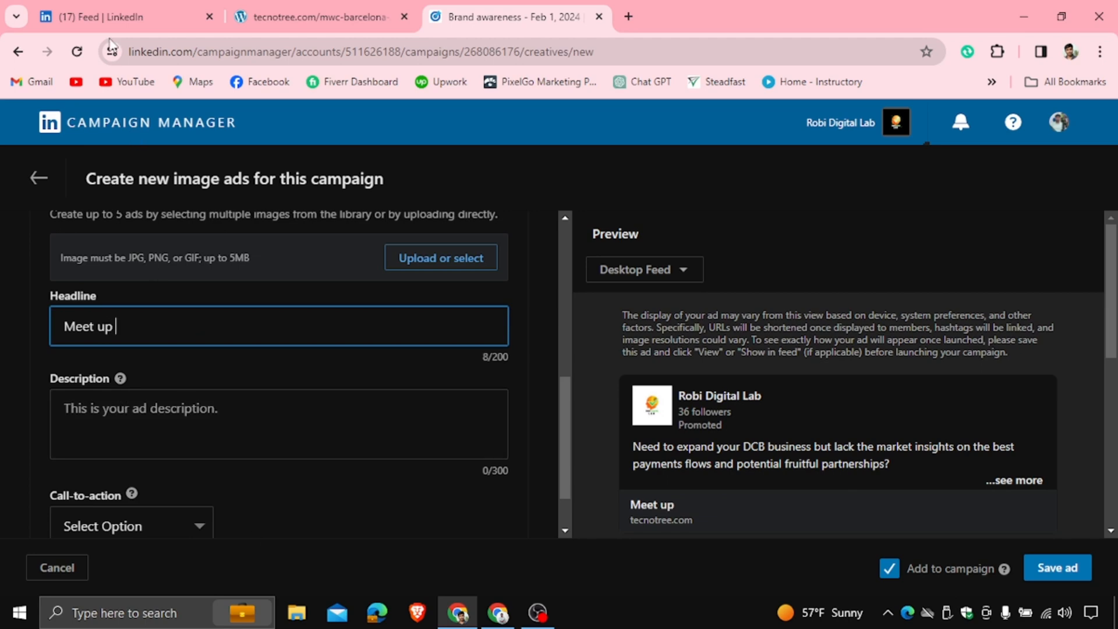
left_click(116, 17)
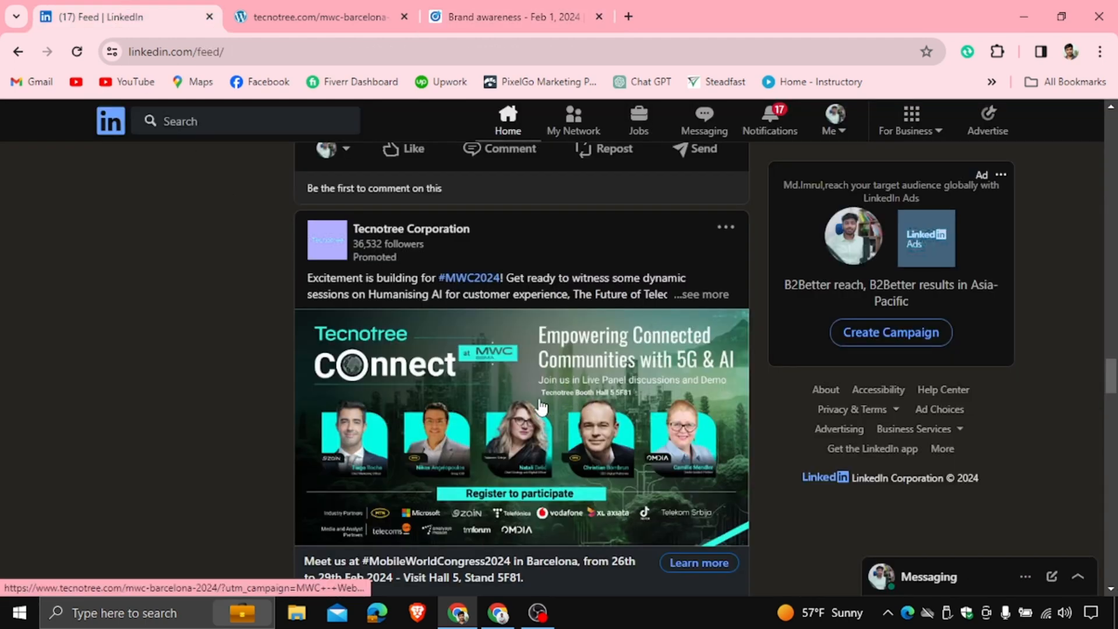
left_click(525, 23)
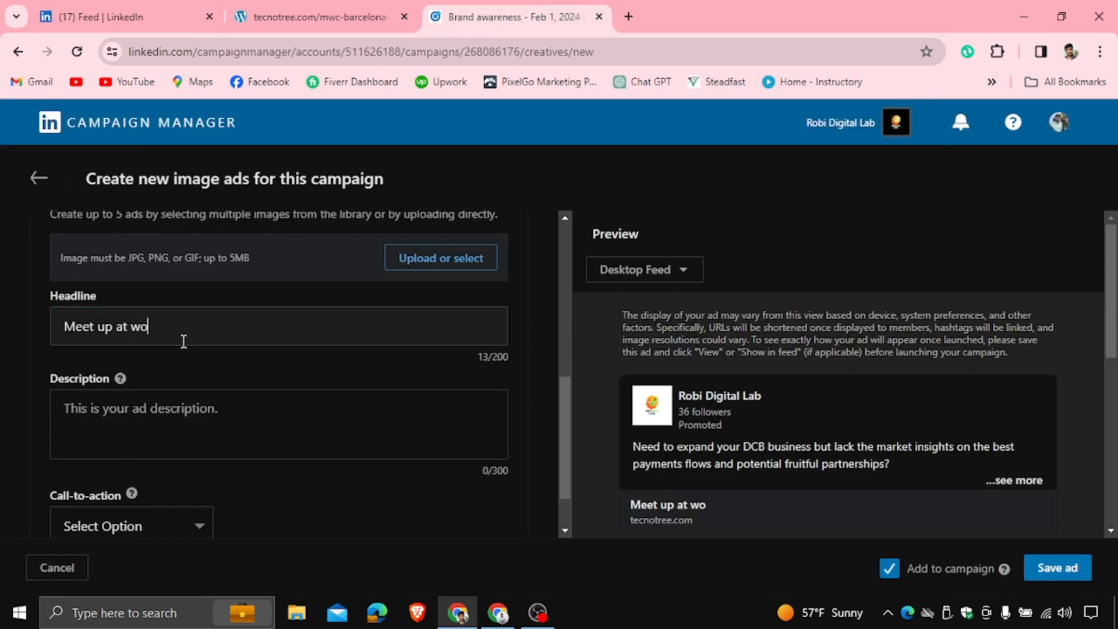
type("mobile")
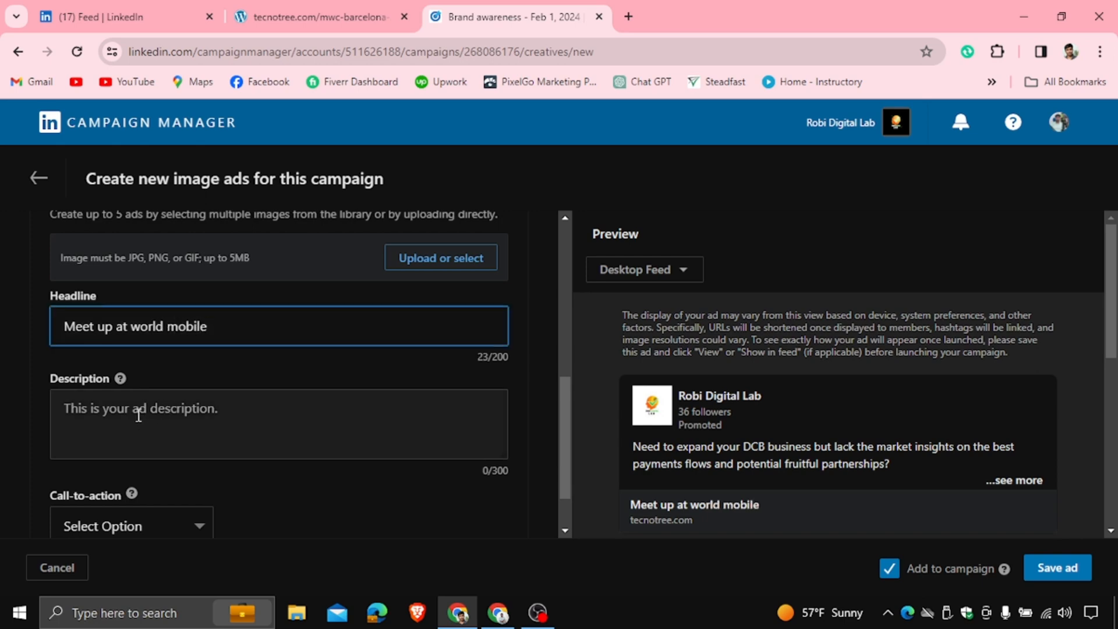
Enter "Demo Description" as the ad description
scroll(139, 414, "down", 1)
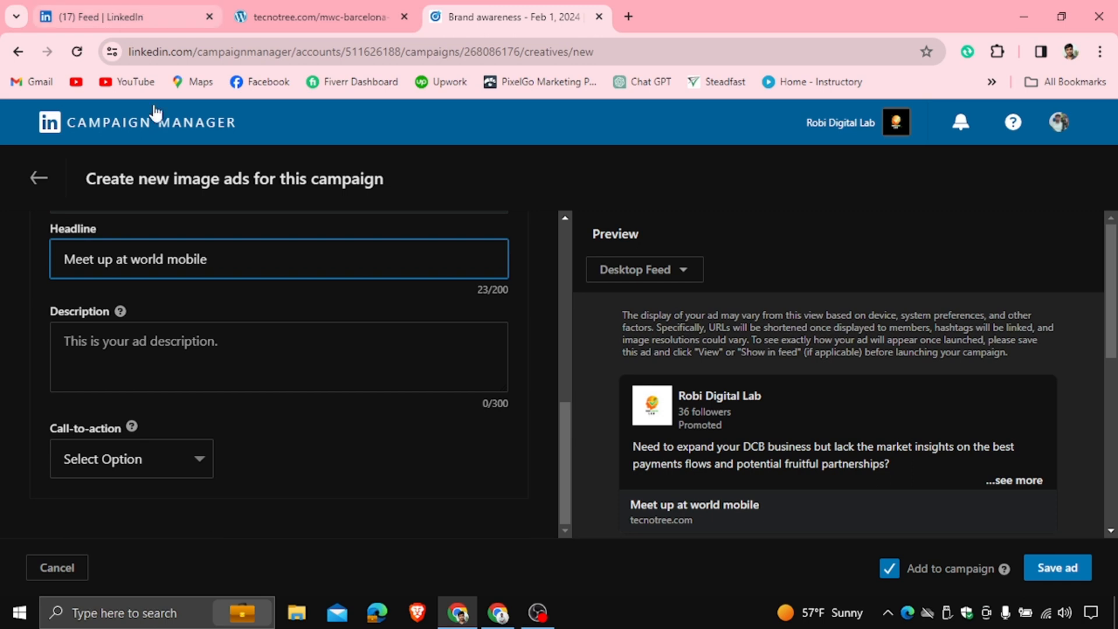
left_click(149, 341)
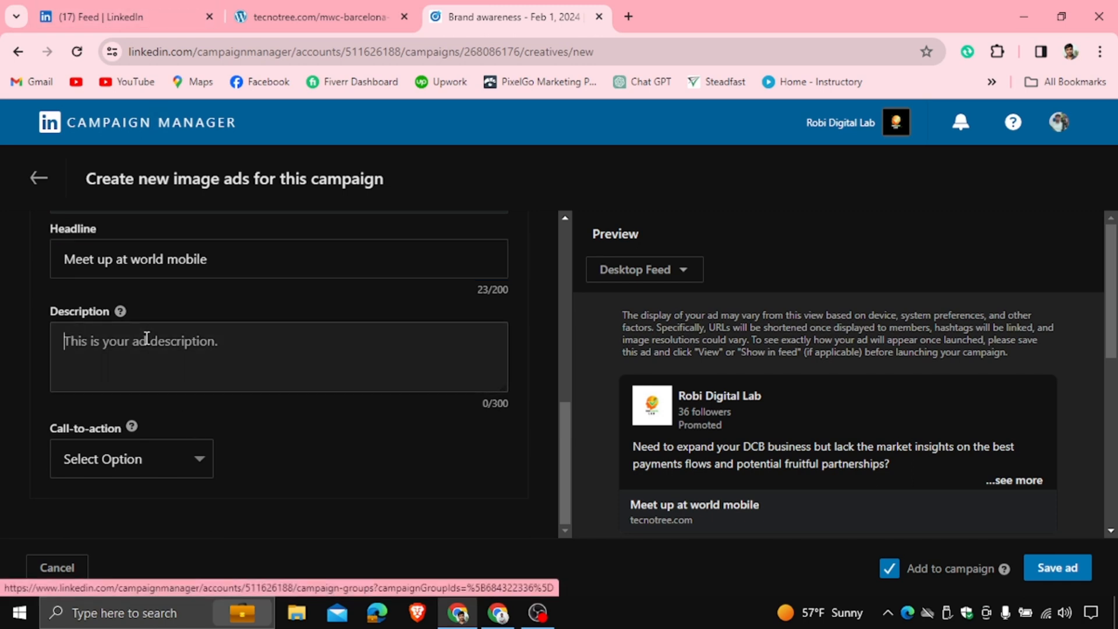
type("Demo Description")
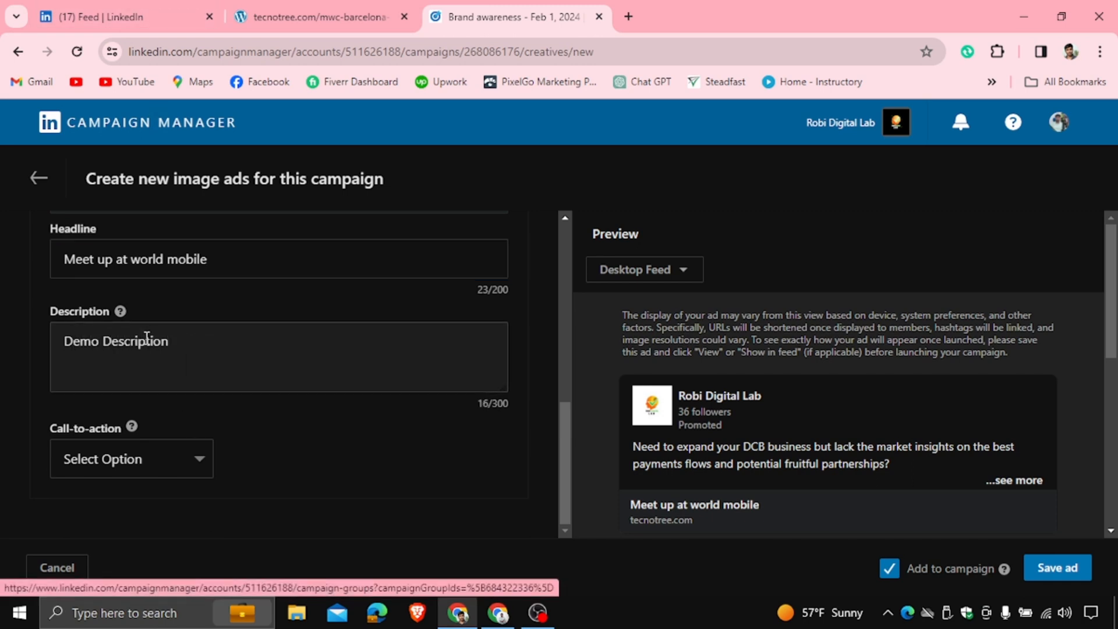
Open the image library and deselect both preselected images
scroll(350, 344, "up", 3)
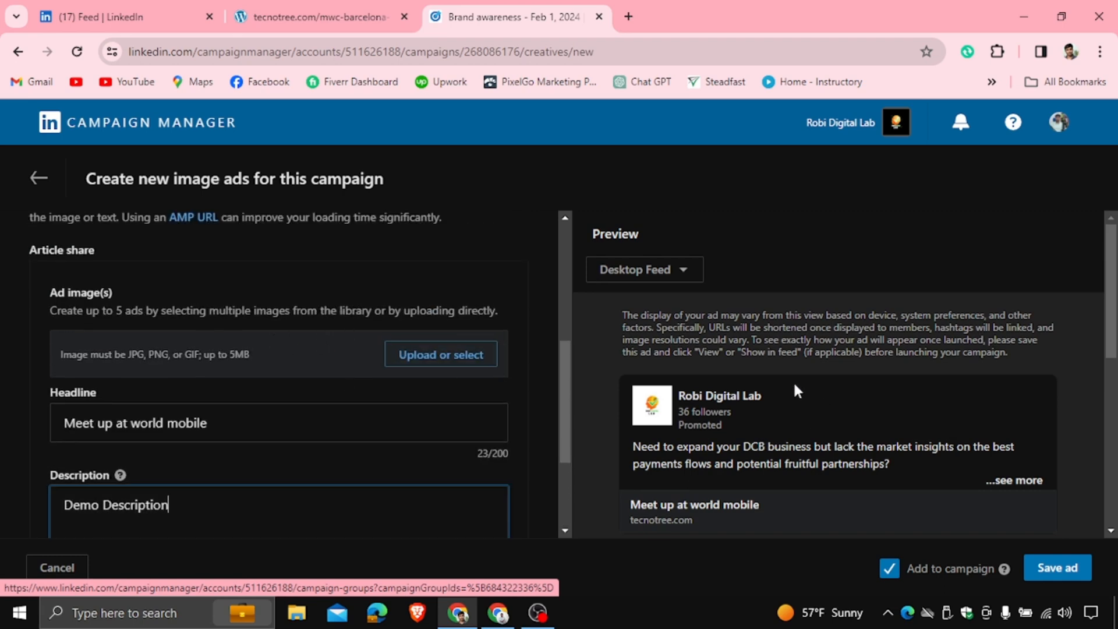
left_click(426, 353)
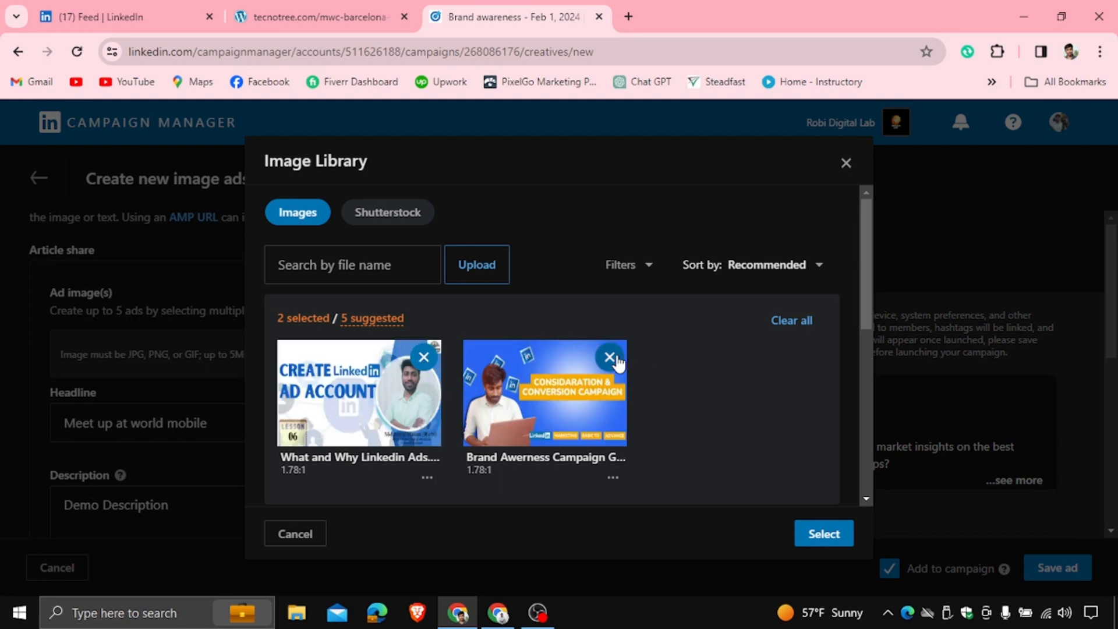
left_click(611, 357)
left_click(424, 357)
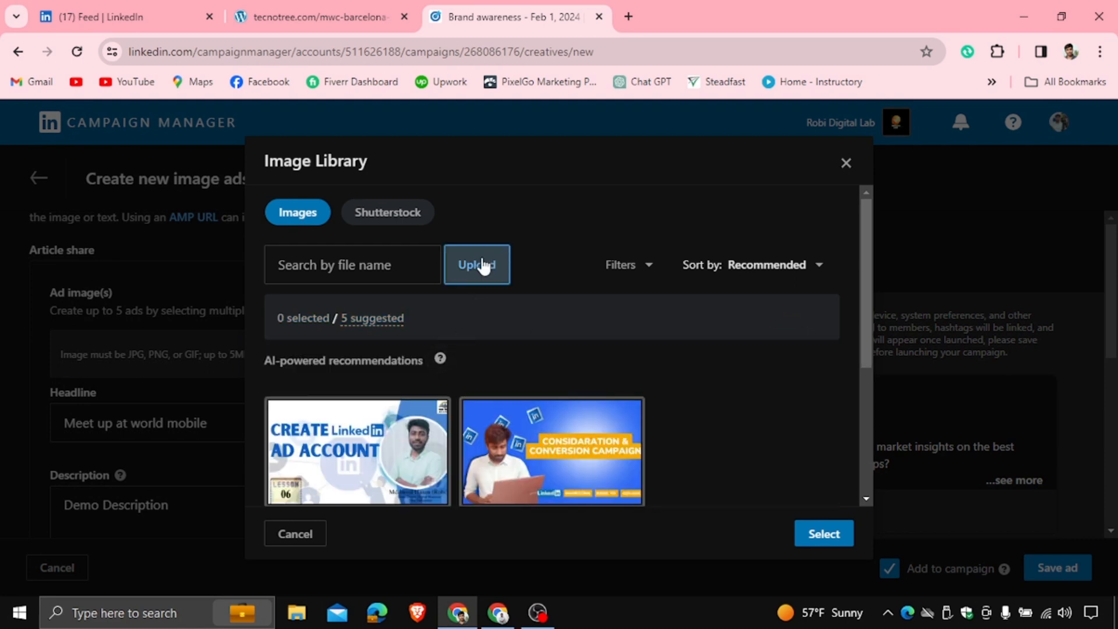
Upload "What is Linkedin Marketing & Why Linkedin Marketing" from Downloads to the library and select it as the ad image
left_click(481, 265)
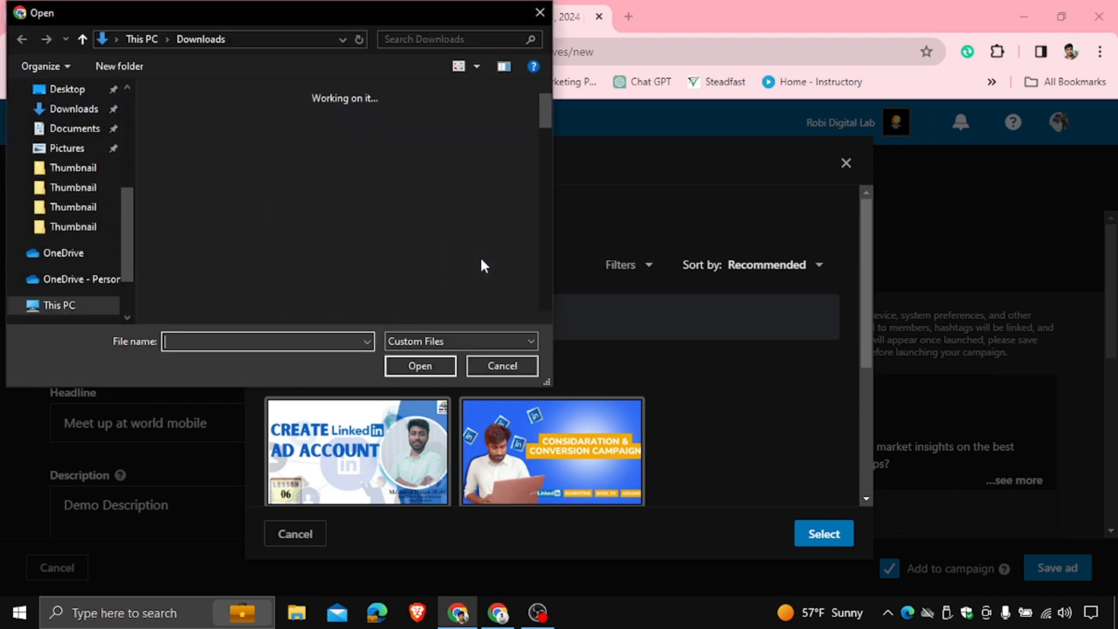
scroll(344, 224, "down", 1)
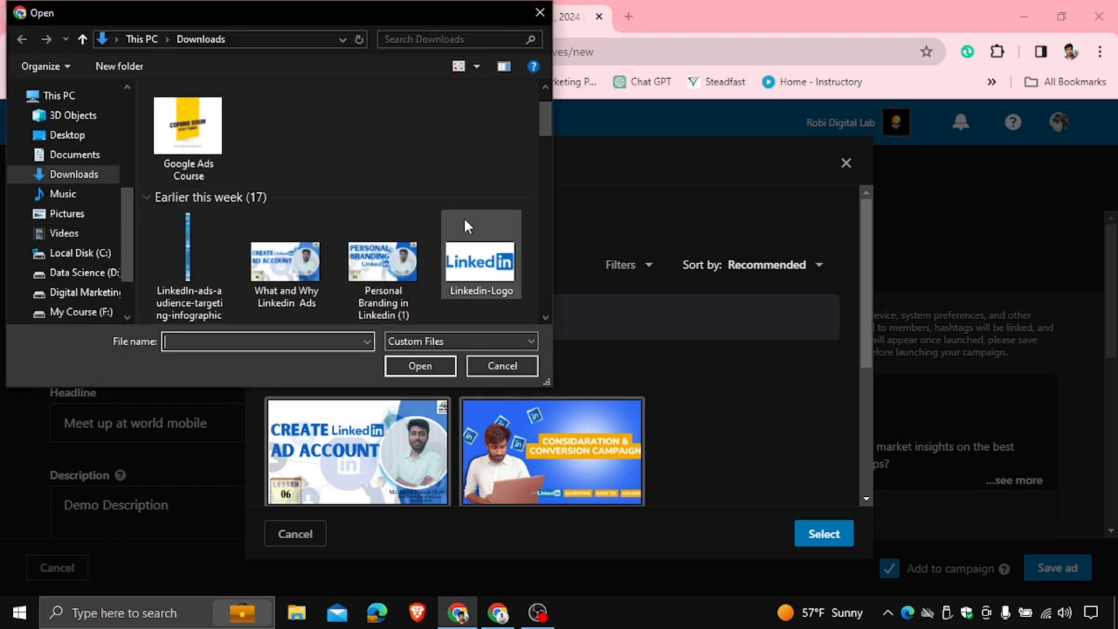
scroll(463, 222, "down", 4)
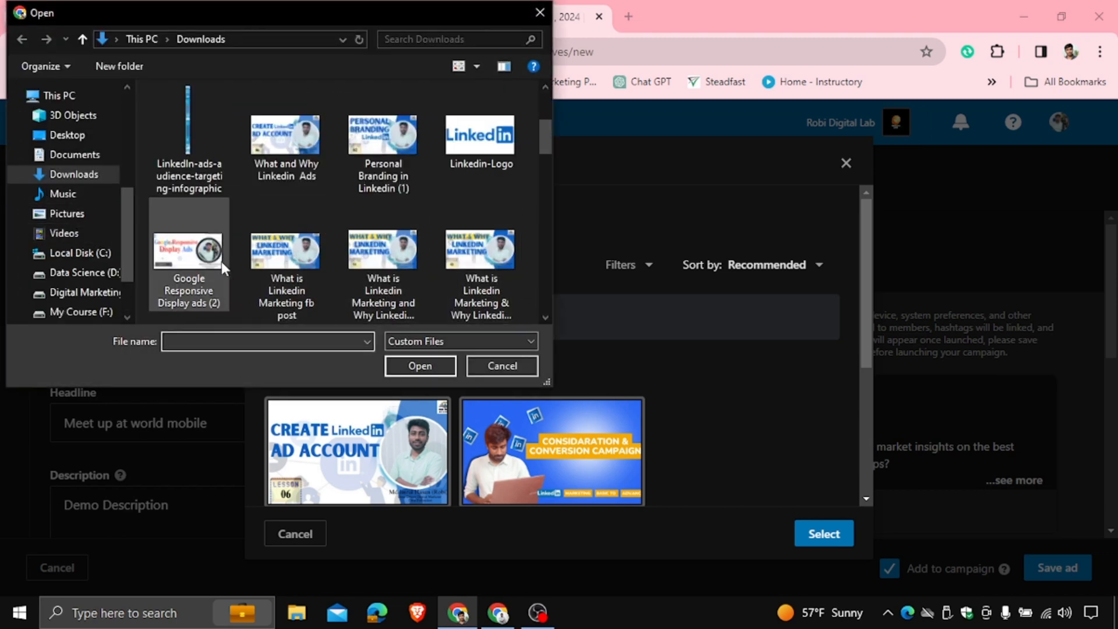
left_click(483, 260)
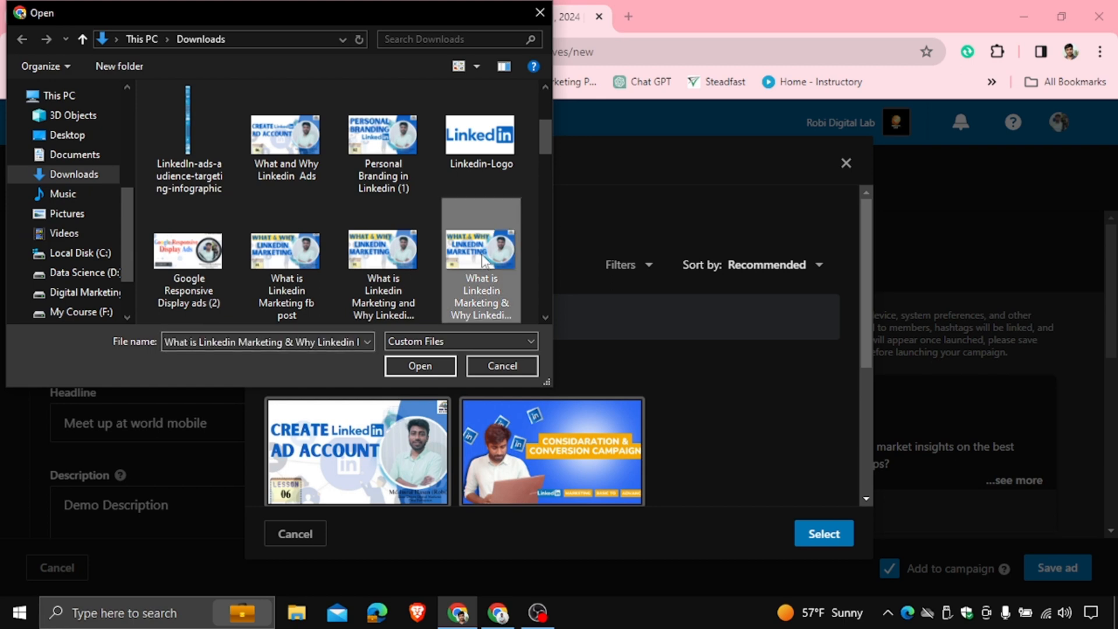
left_click(421, 368)
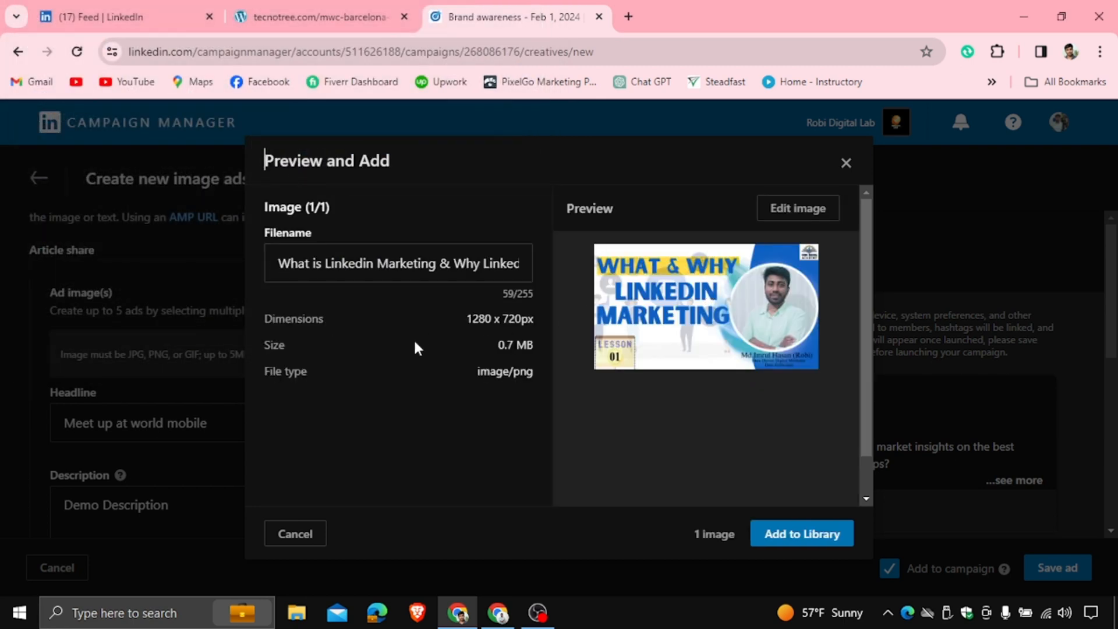
left_click(783, 533)
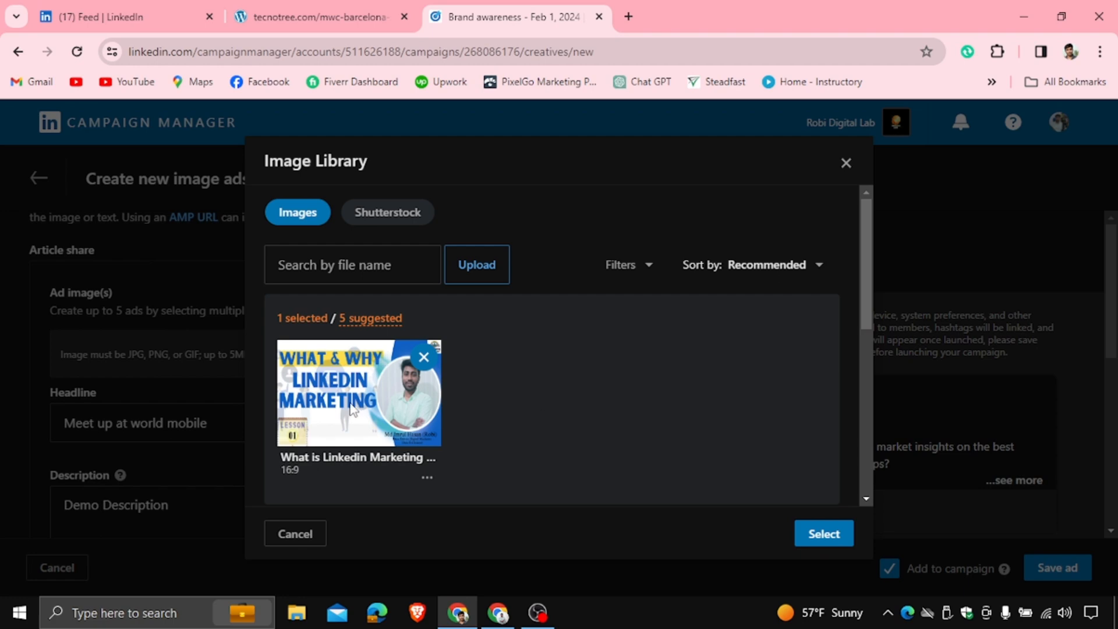
left_click(824, 534)
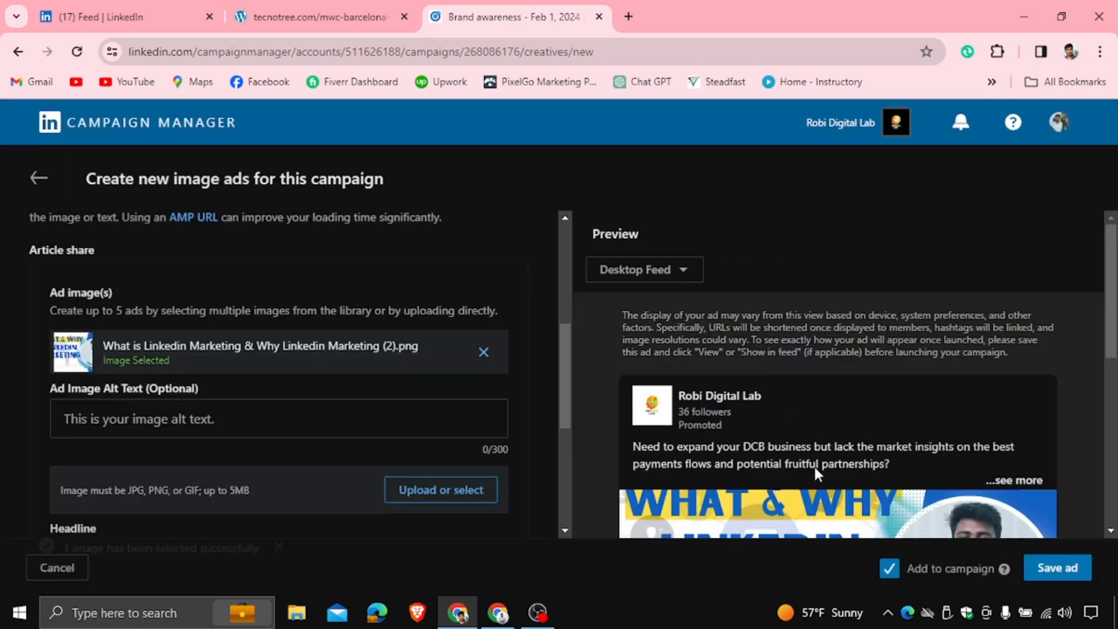
Review the ad preview with its image, introductory text and headline
scroll(788, 378, "down", 3)
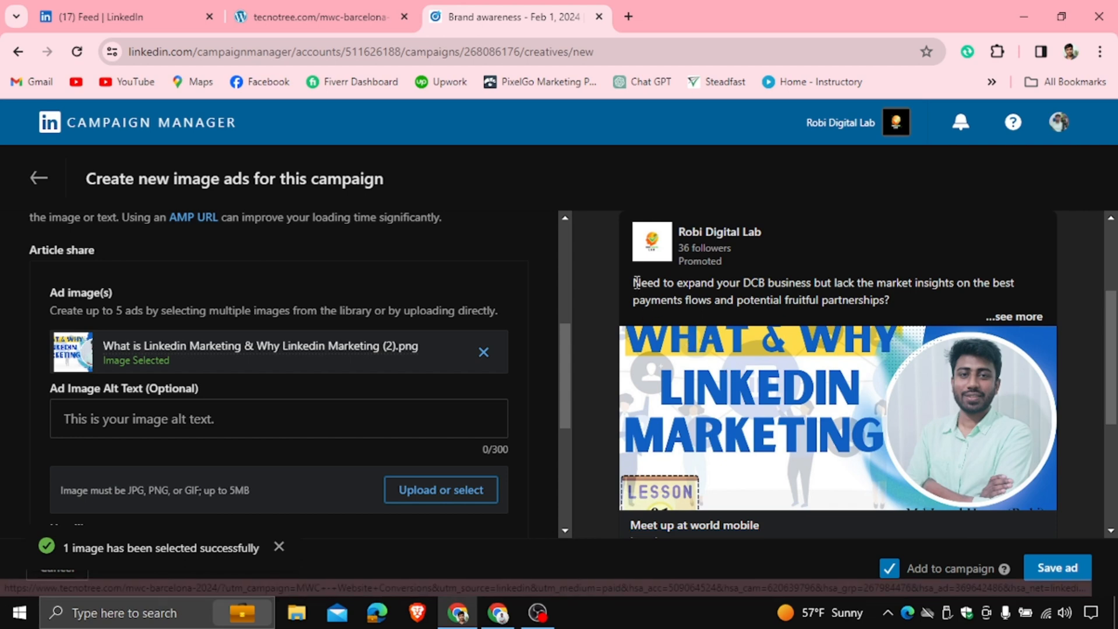
left_click_drag(633, 284, 1003, 294)
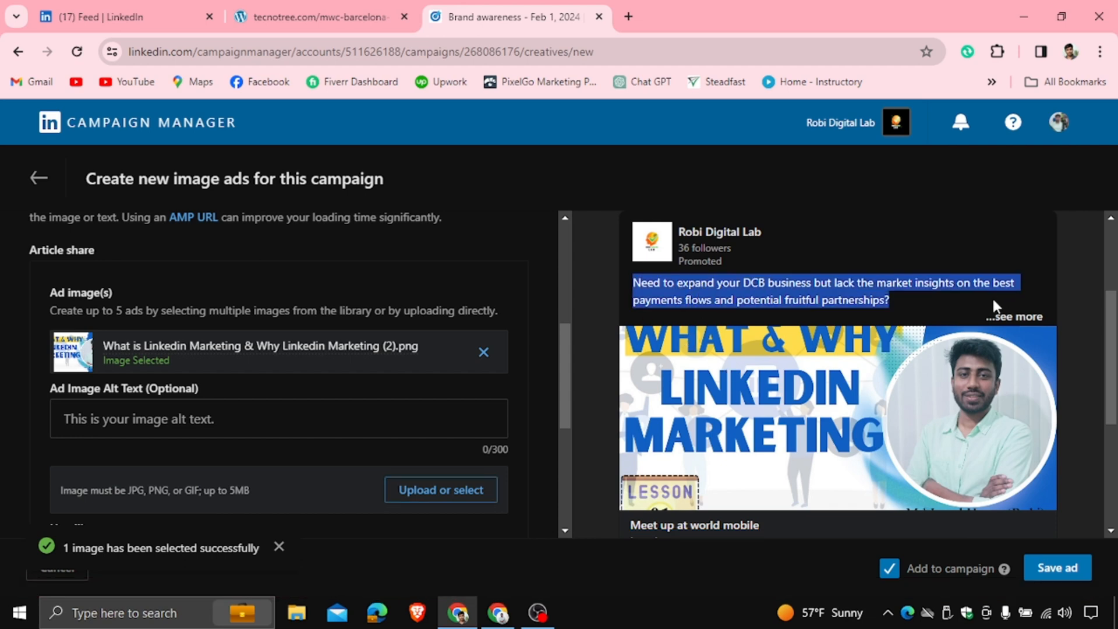
scroll(650, 375, "down", 3)
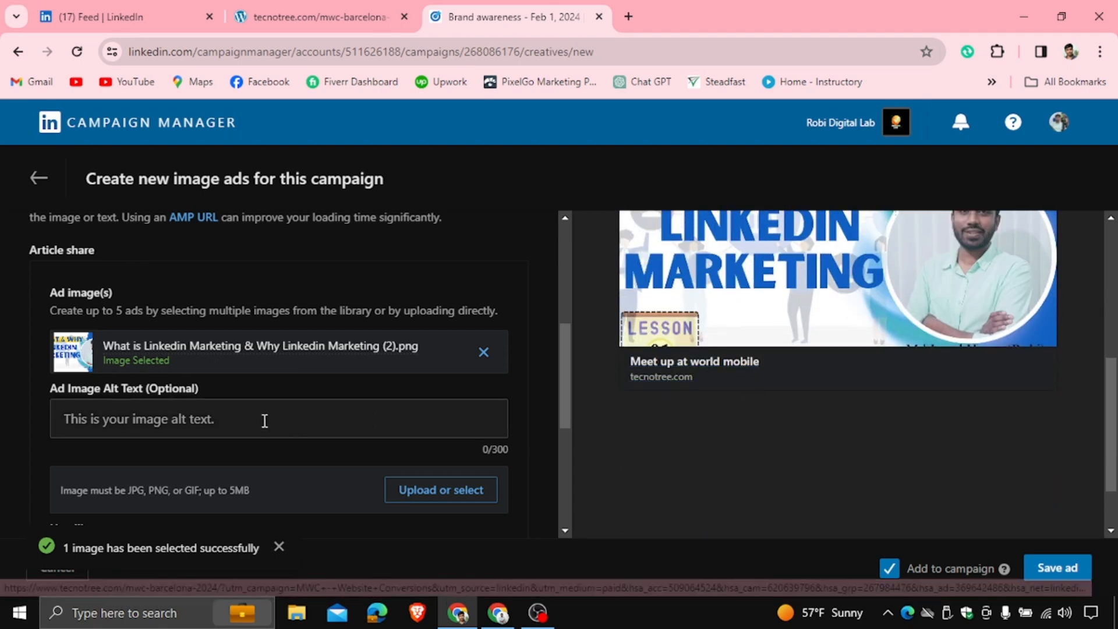
Compare the ad preview with the sponsored post shown in the LinkedIn feed tab
scroll(242, 399, "up", 3)
scroll(243, 406, "down", 3)
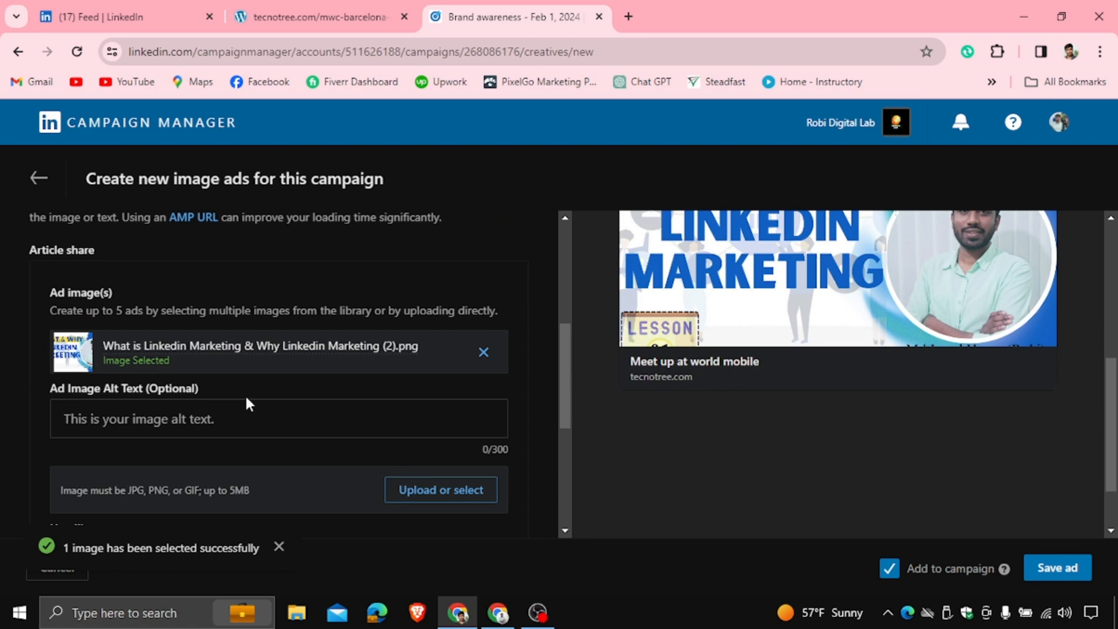
scroll(151, 411, "down", 3)
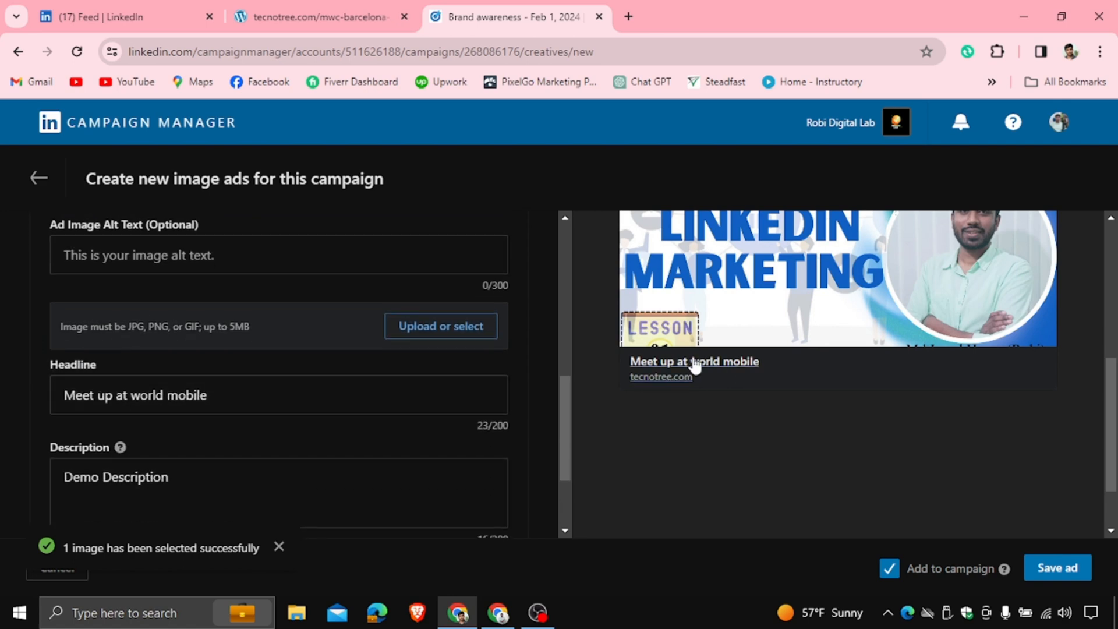
scroll(755, 380, "up", 1)
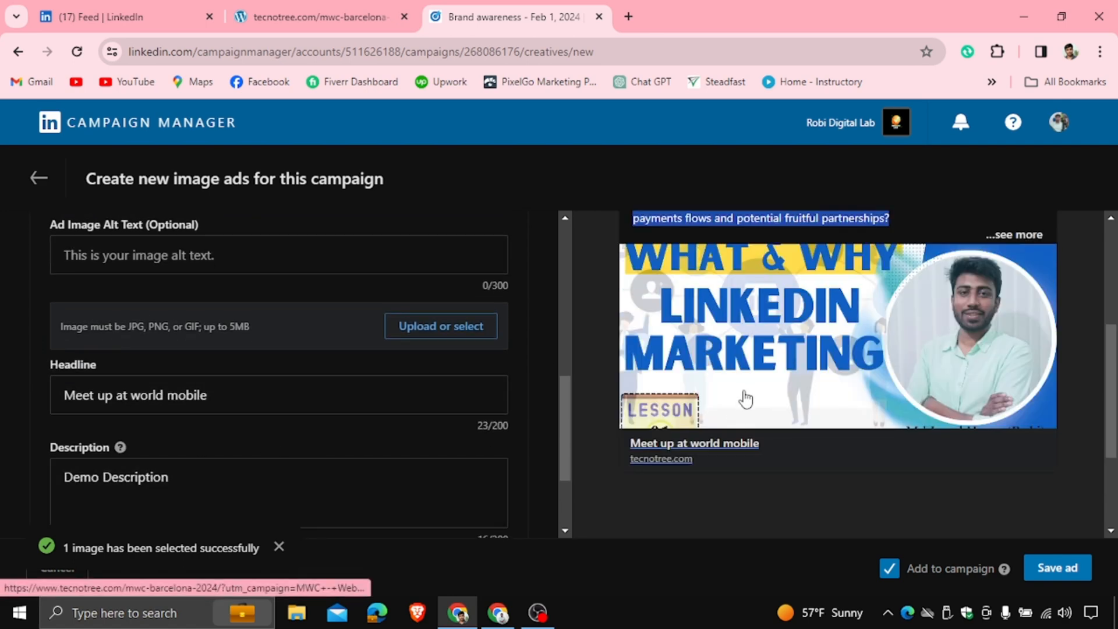
scroll(745, 391, "up", 2)
scroll(746, 387, "down", 2)
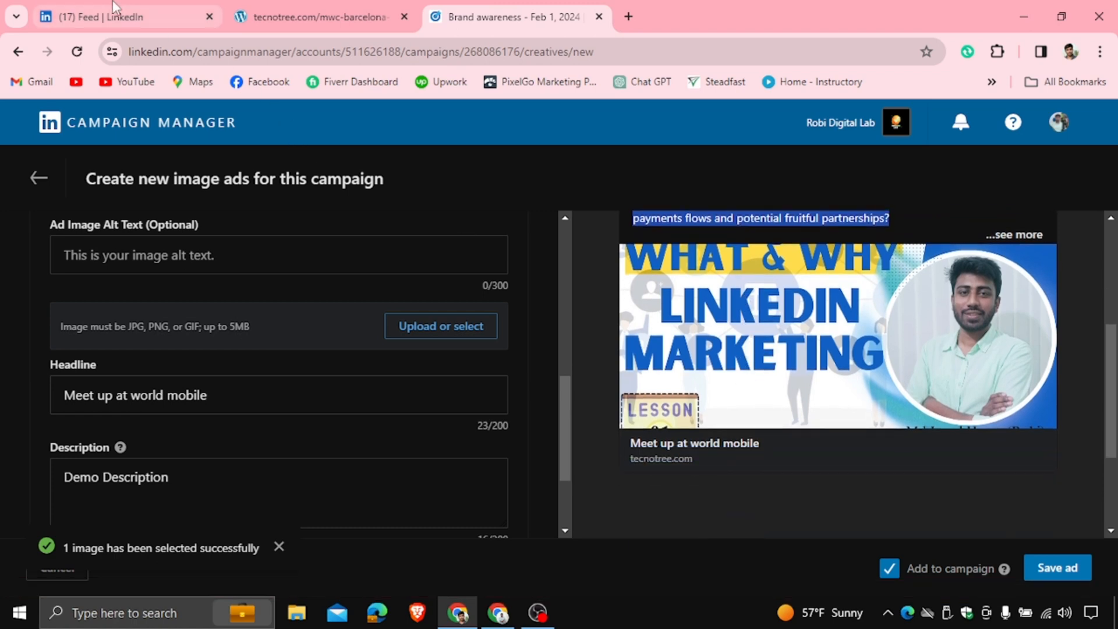
left_click(93, 16)
scroll(667, 326, "down", 3)
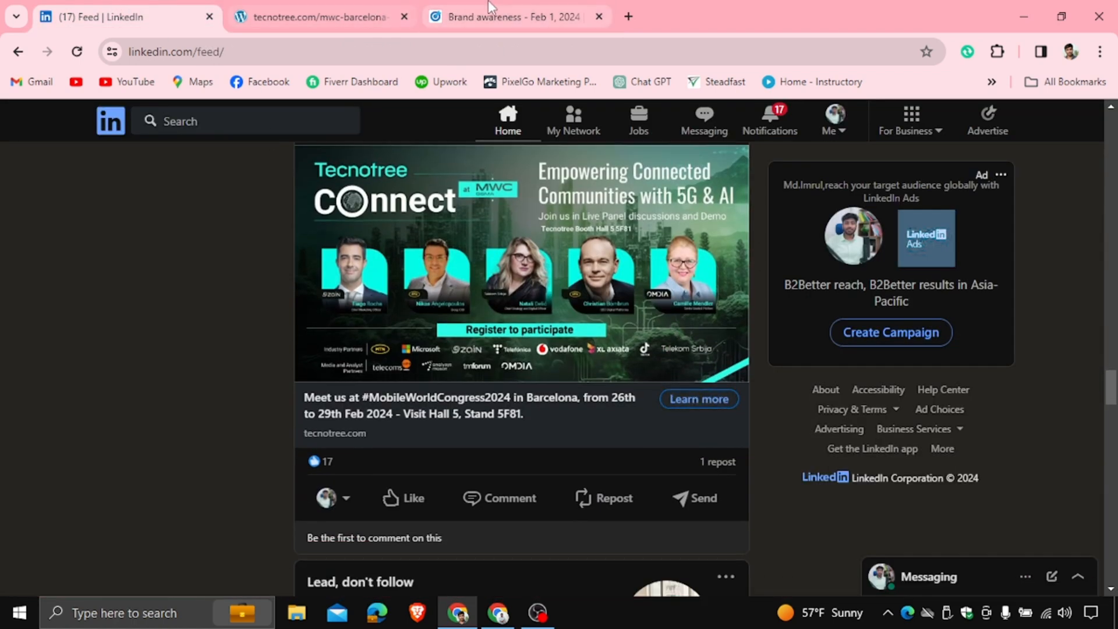
left_click(466, 16)
Try the call-to-action options and set the ad's call-to-action to Apply
scroll(301, 372, "down", 2)
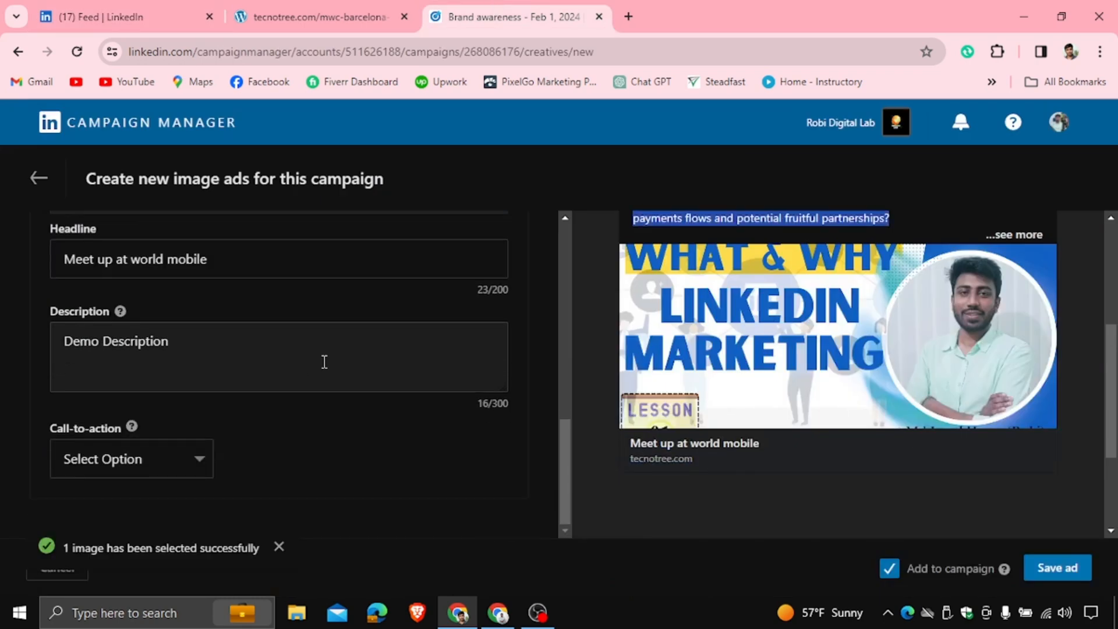
left_click(203, 460)
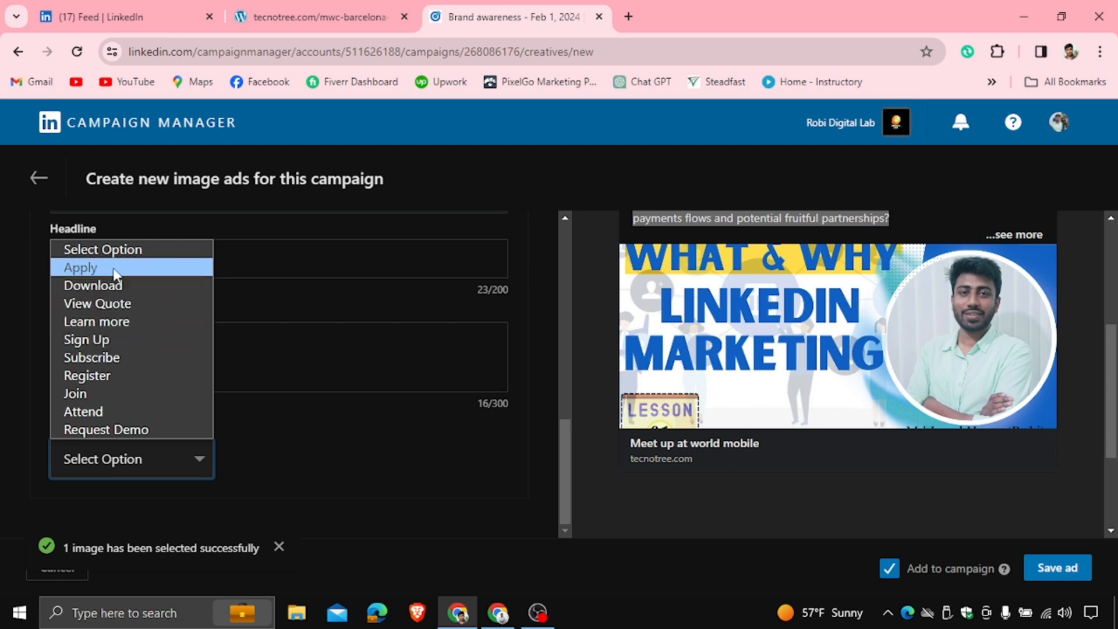
left_click(118, 322)
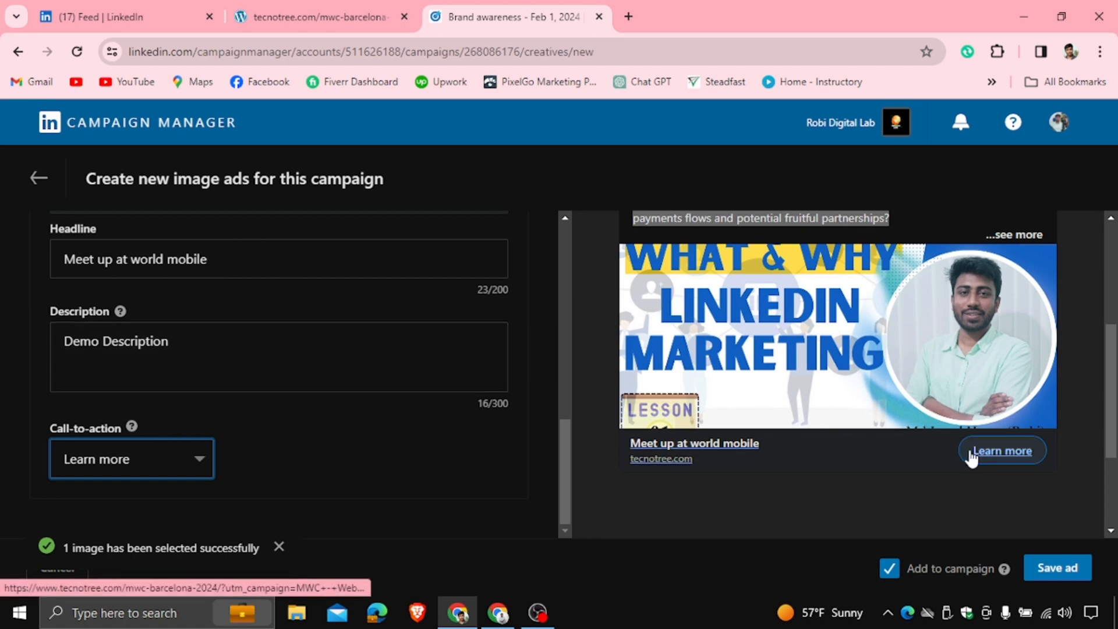
left_click(187, 460)
left_click(123, 285)
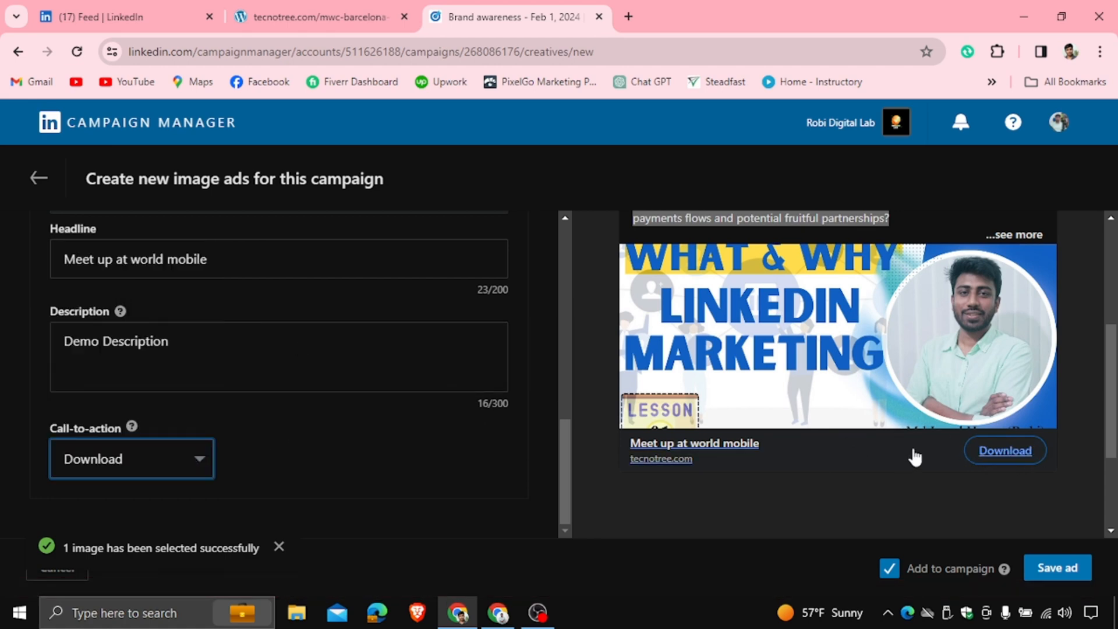
left_click(149, 475)
left_click(162, 267)
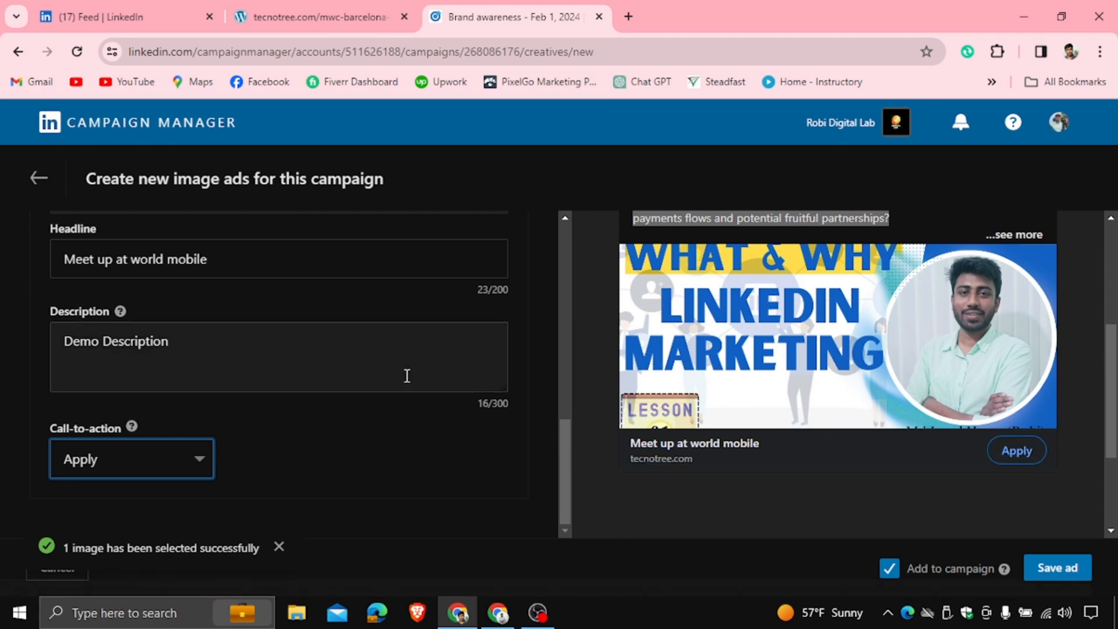
Check the ad preview once more and save the ad to the campaign
scroll(410, 378, "up", 4)
scroll(665, 306, "up", 3)
scroll(665, 305, "down", 1)
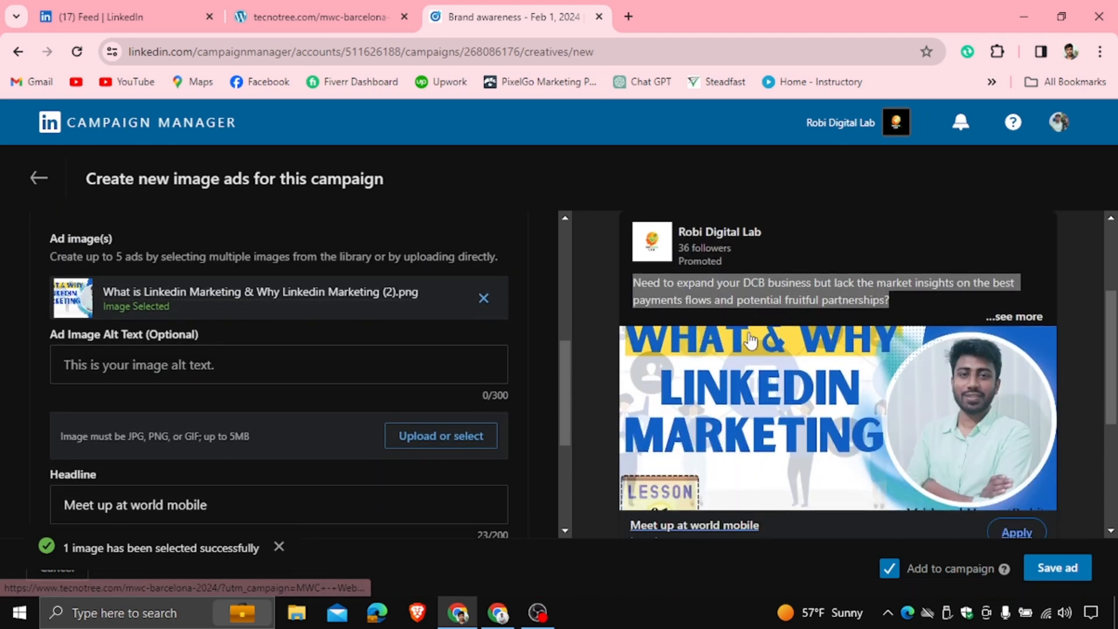
triple_click(637, 281)
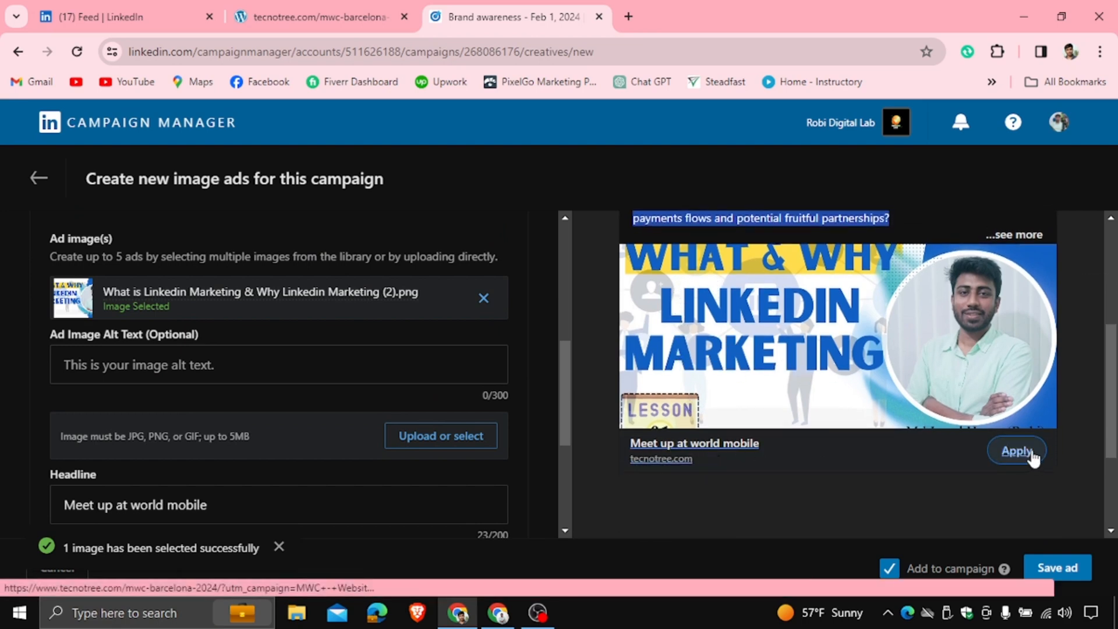
scroll(1008, 408, "down", 3)
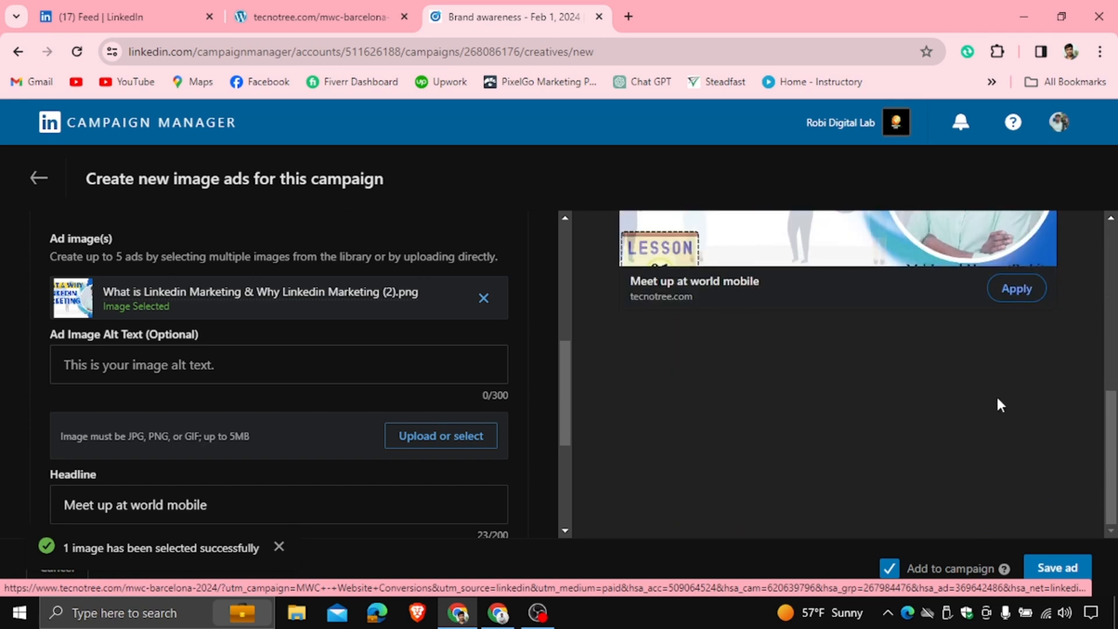
left_click(1057, 570)
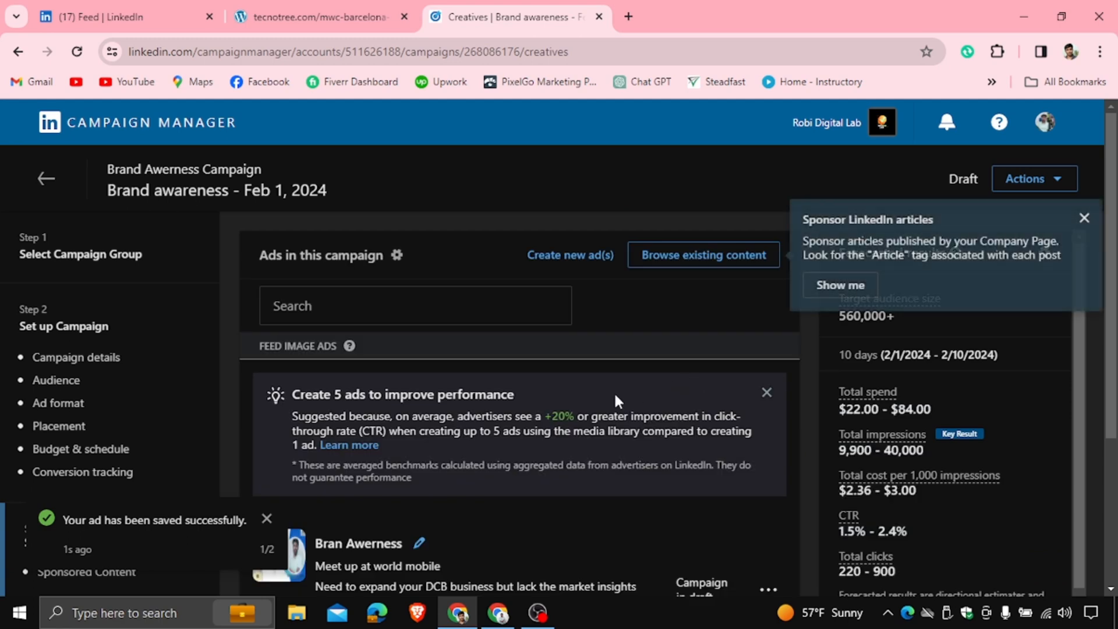
Rename the saved ad as Brand Awerness
left_click(266, 518)
scroll(562, 299, "down", 4)
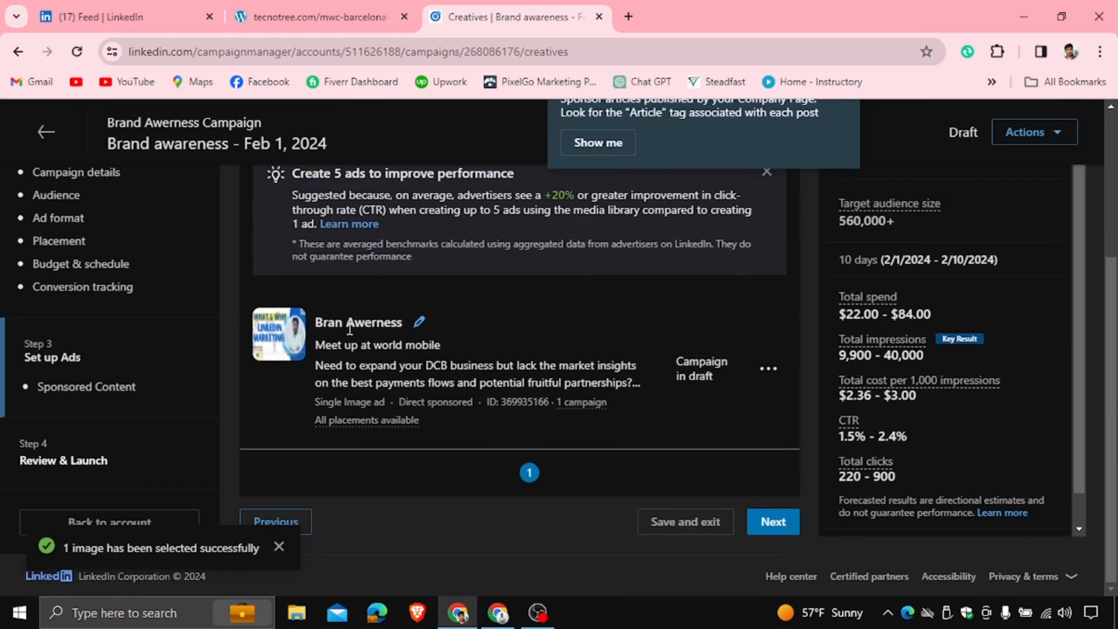
scroll(460, 297, "up", 2)
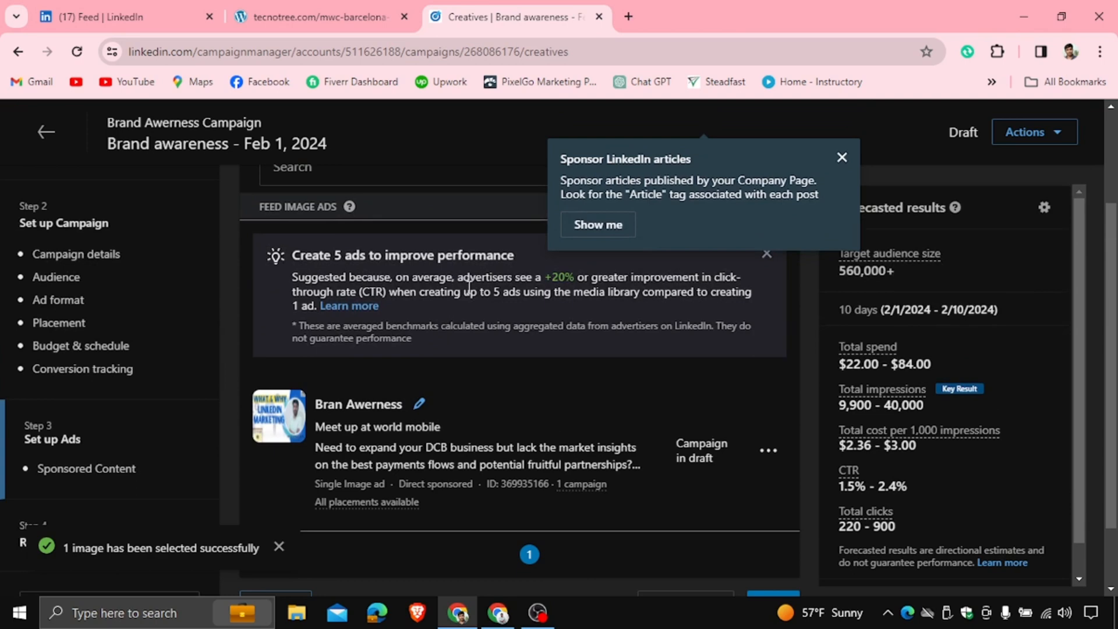
left_click(419, 404)
left_click(358, 410)
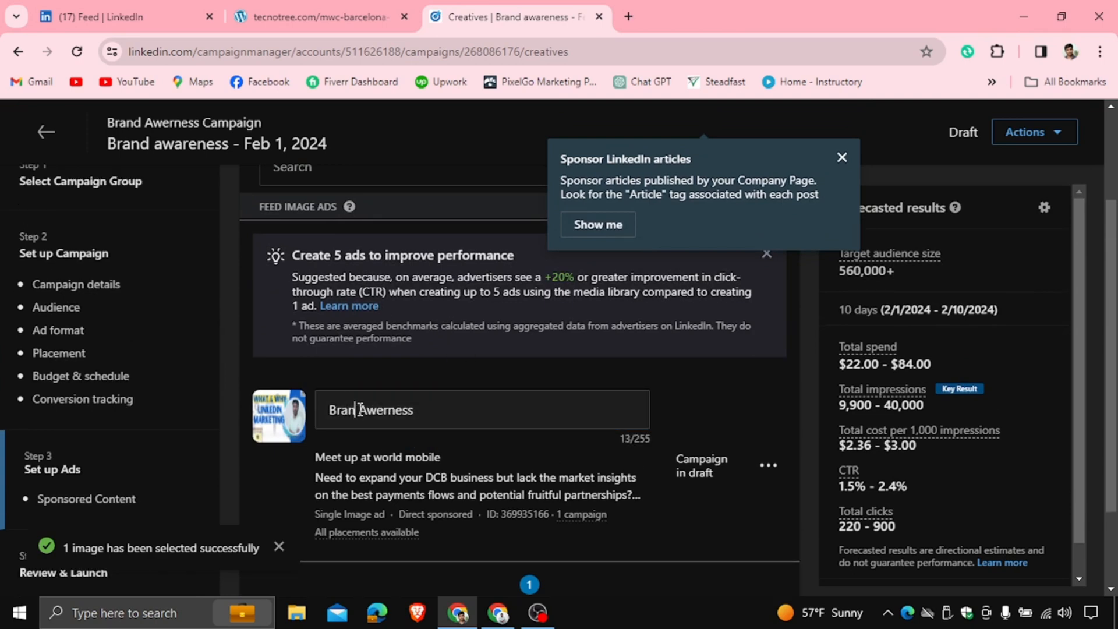
type("d")
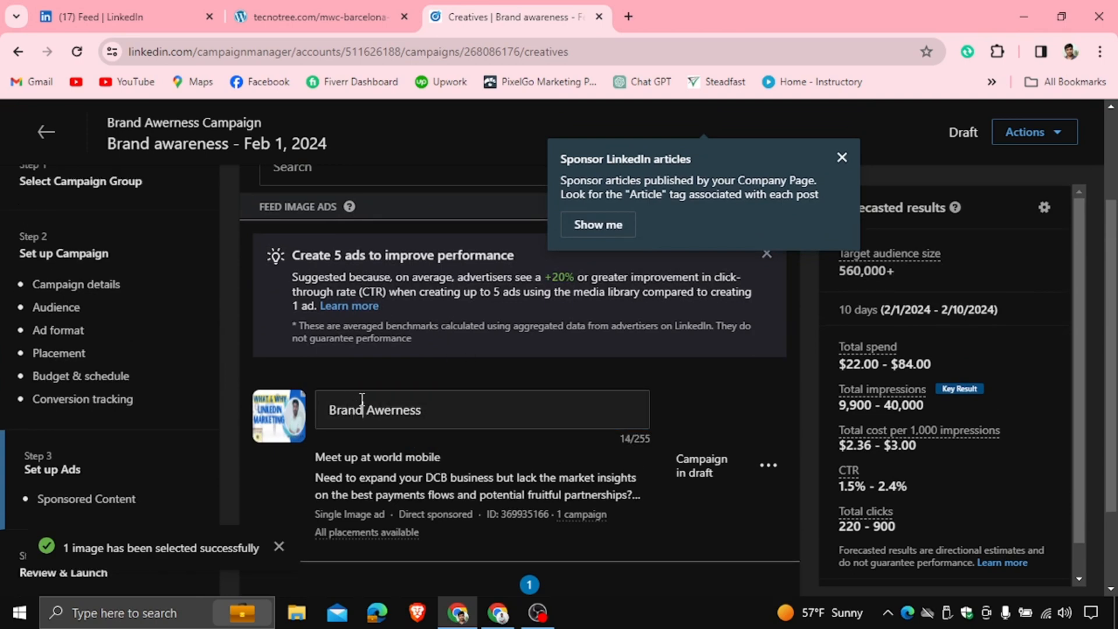
left_click(725, 397)
Continue to the review step and scroll through the campaign summary
scroll(713, 373, "down", 2)
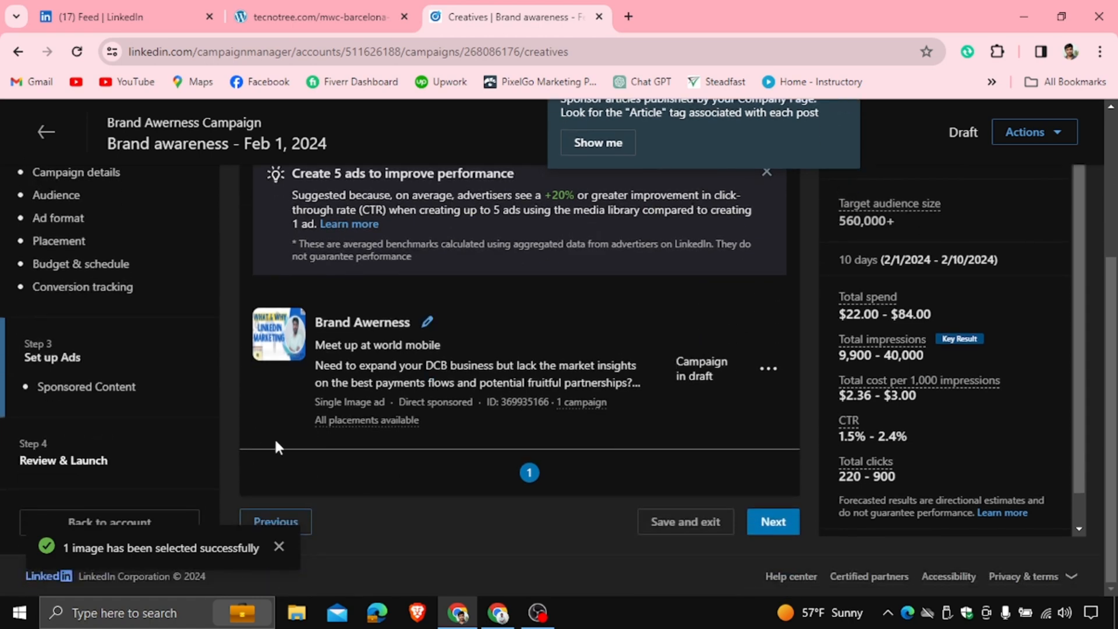
left_click(763, 523)
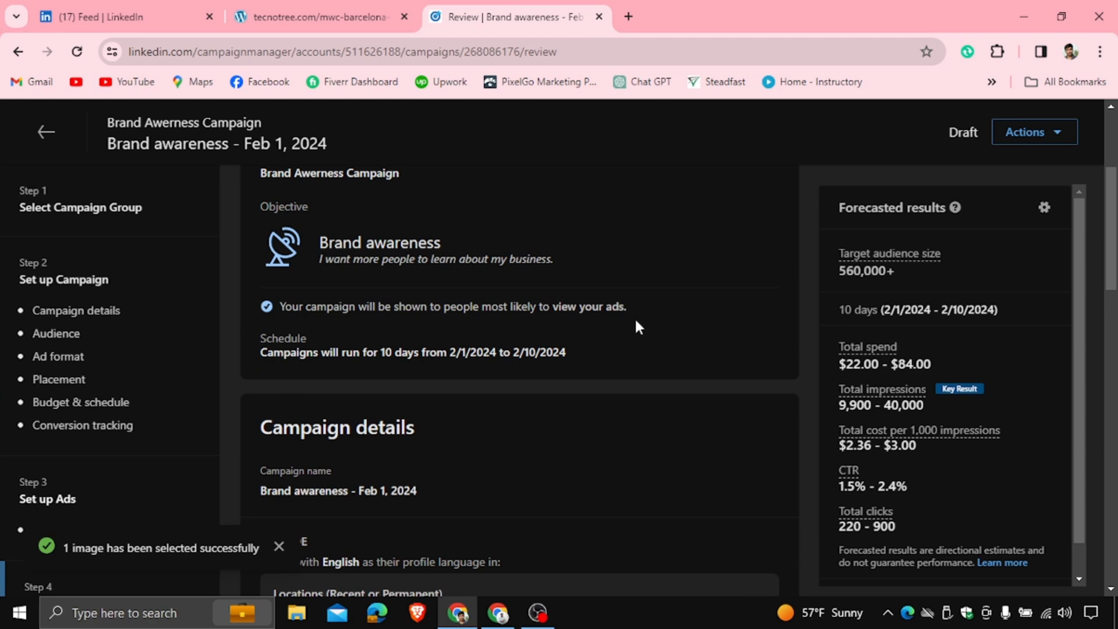
scroll(613, 322, "down", 10)
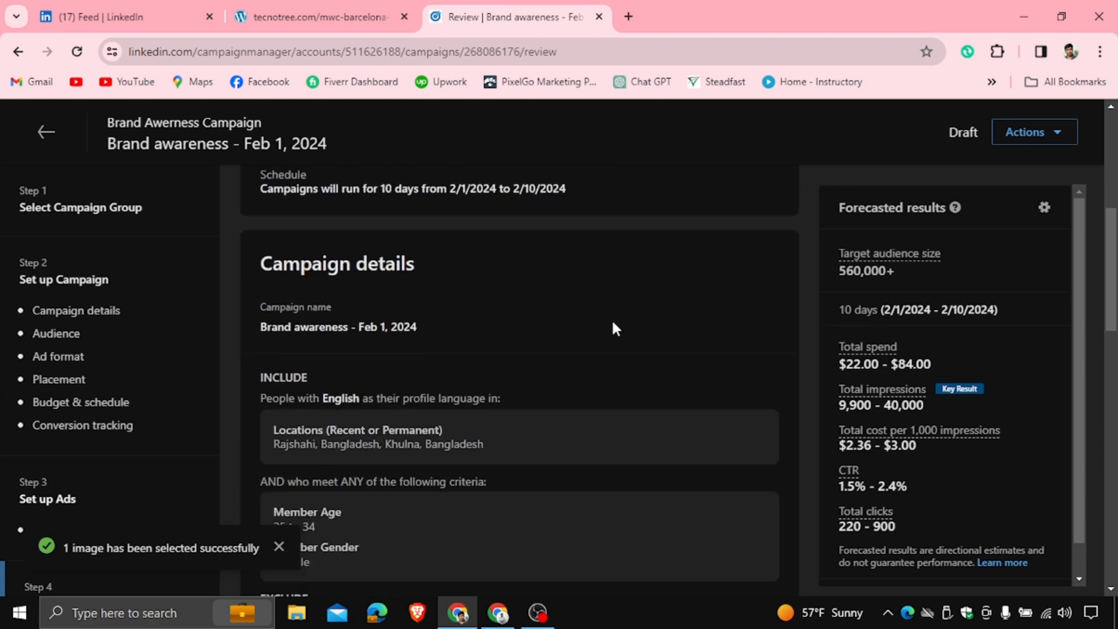
scroll(611, 319, "down", 5)
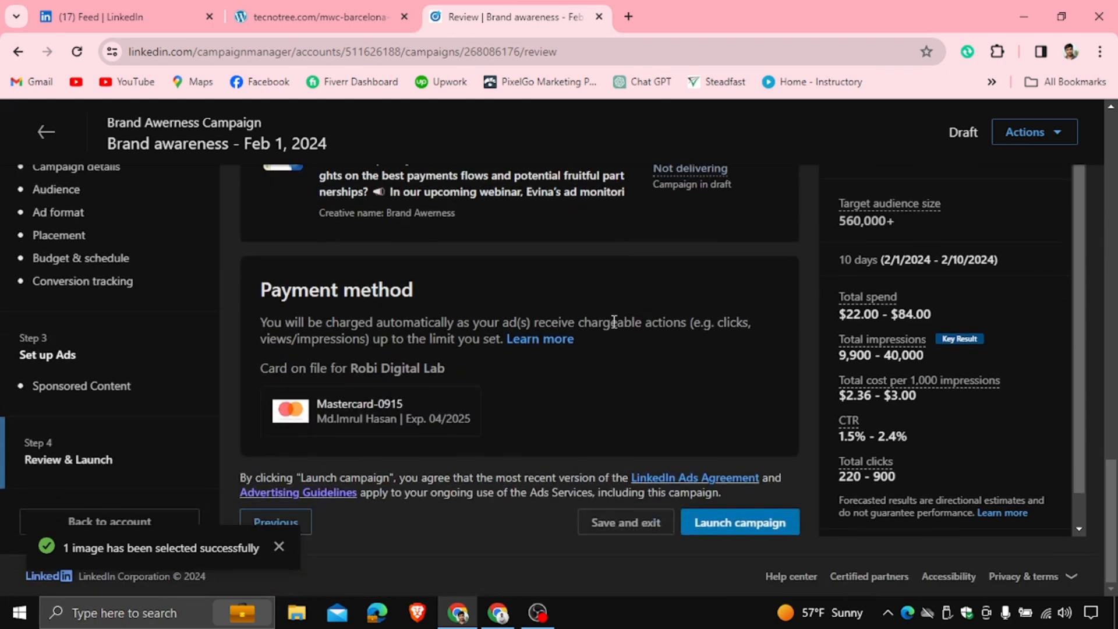
scroll(612, 320, "up", 1)
scroll(573, 312, "down", 1)
scroll(574, 313, "down", 1)
scroll(551, 382, "up", 8)
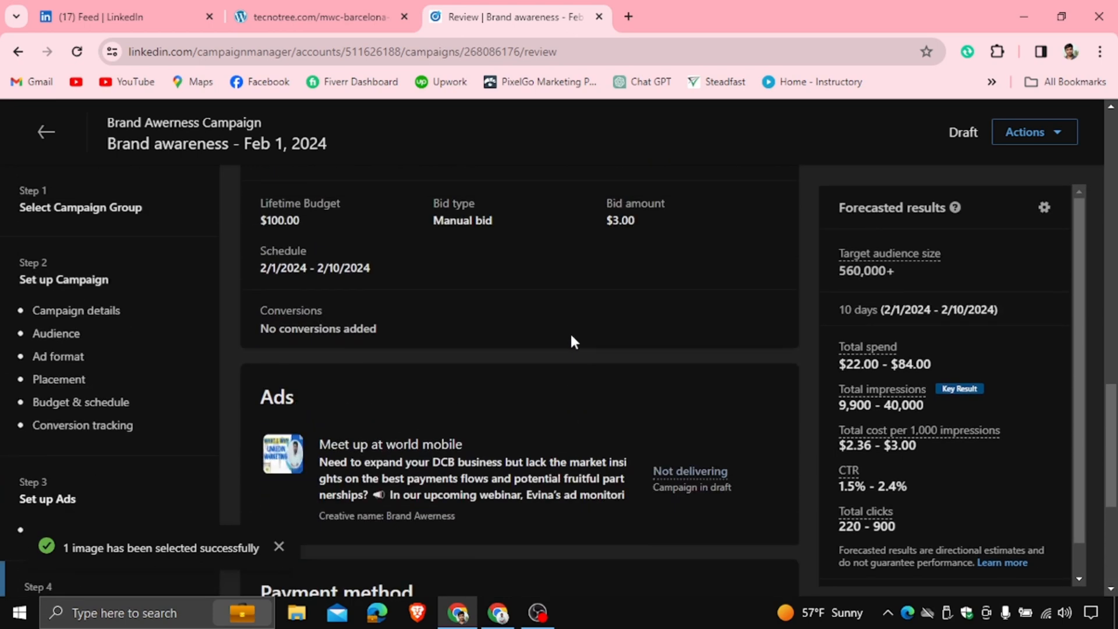
scroll(586, 330, "up", 6)
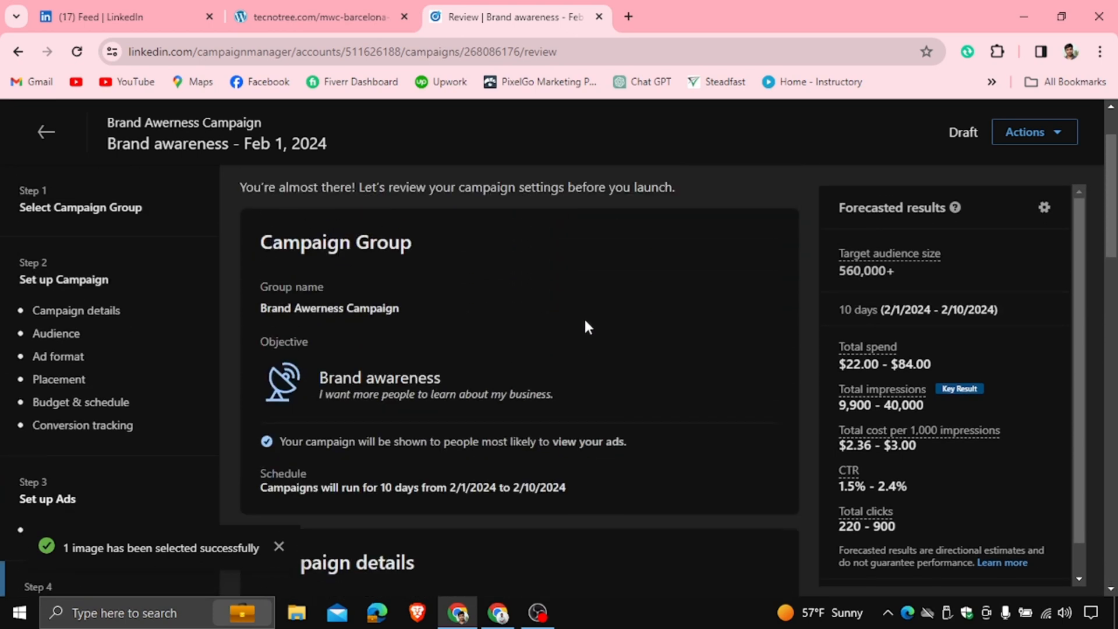
scroll(375, 273, "down", 2)
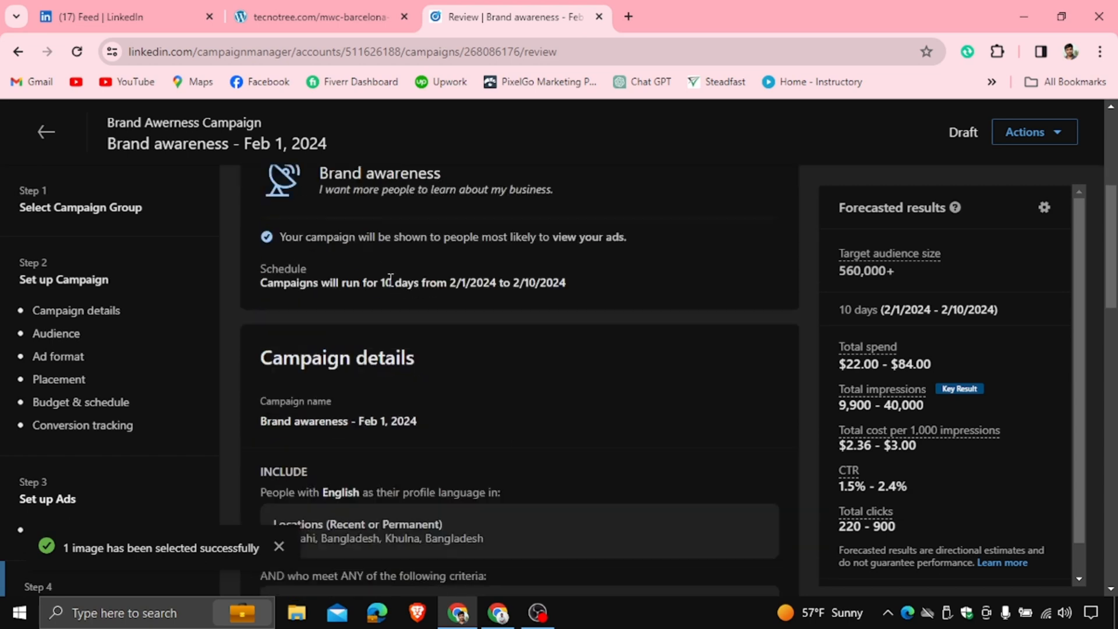
scroll(389, 276, "up", 1)
Examine the group name, campaign name, included and excluded locations, age and gender targeting in the summary
left_click_drag(266, 226, 481, 230)
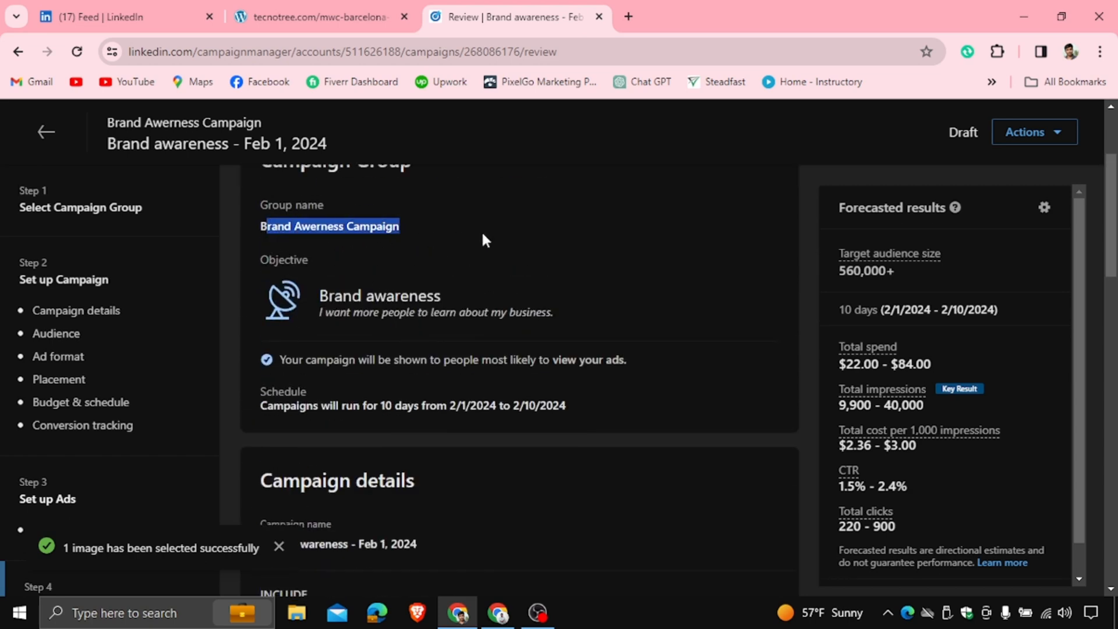
scroll(486, 233, "down", 3)
scroll(431, 349, "down", 3)
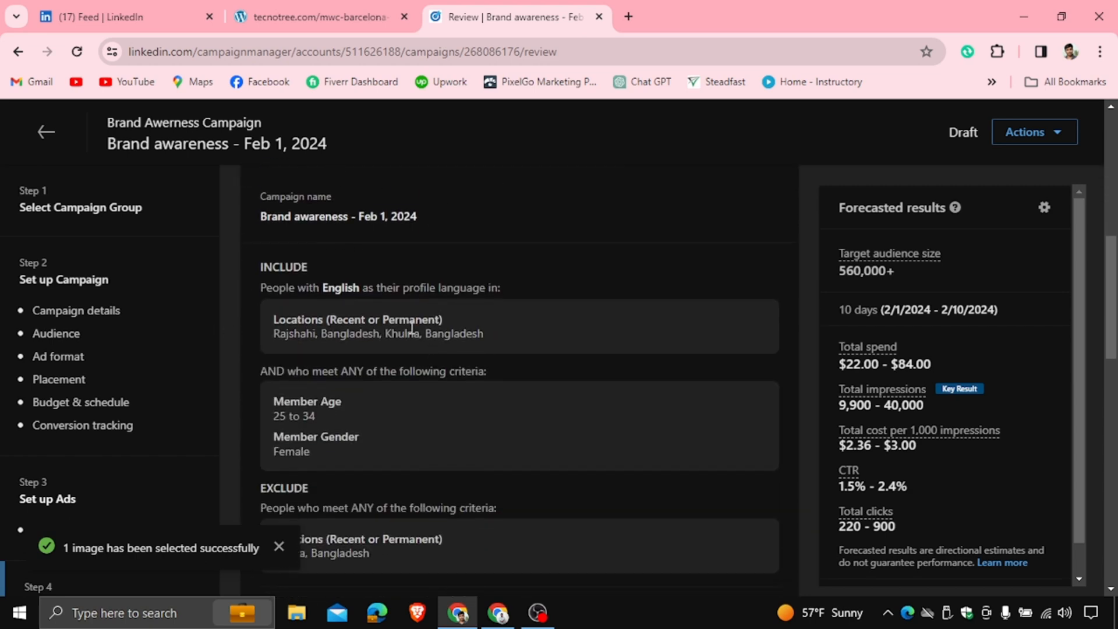
left_click_drag(355, 214, 432, 226)
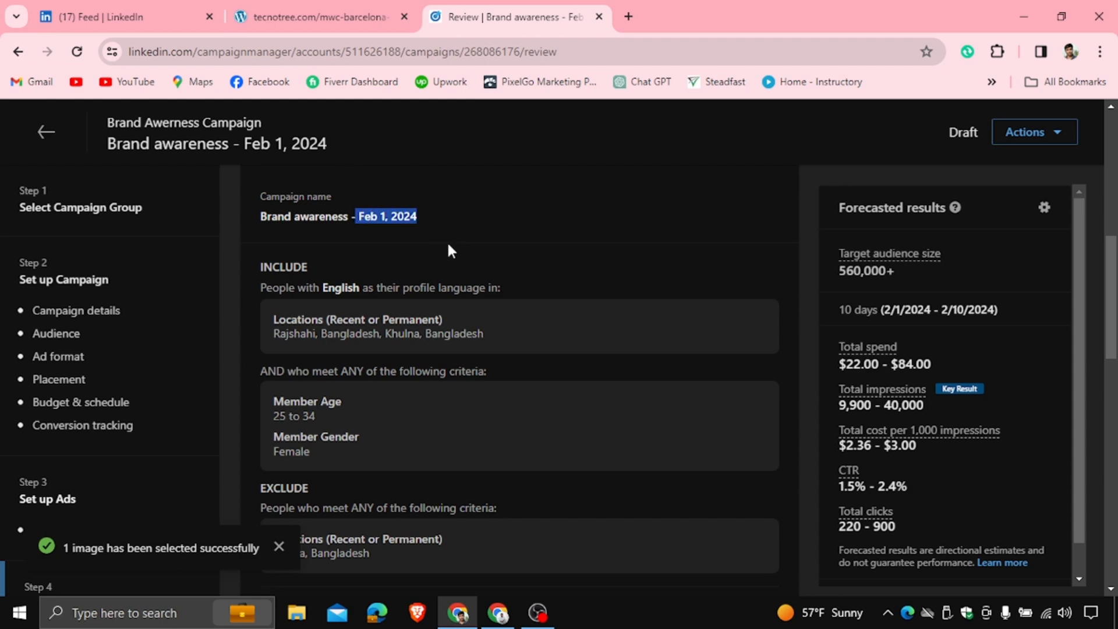
scroll(449, 250, "down", 2)
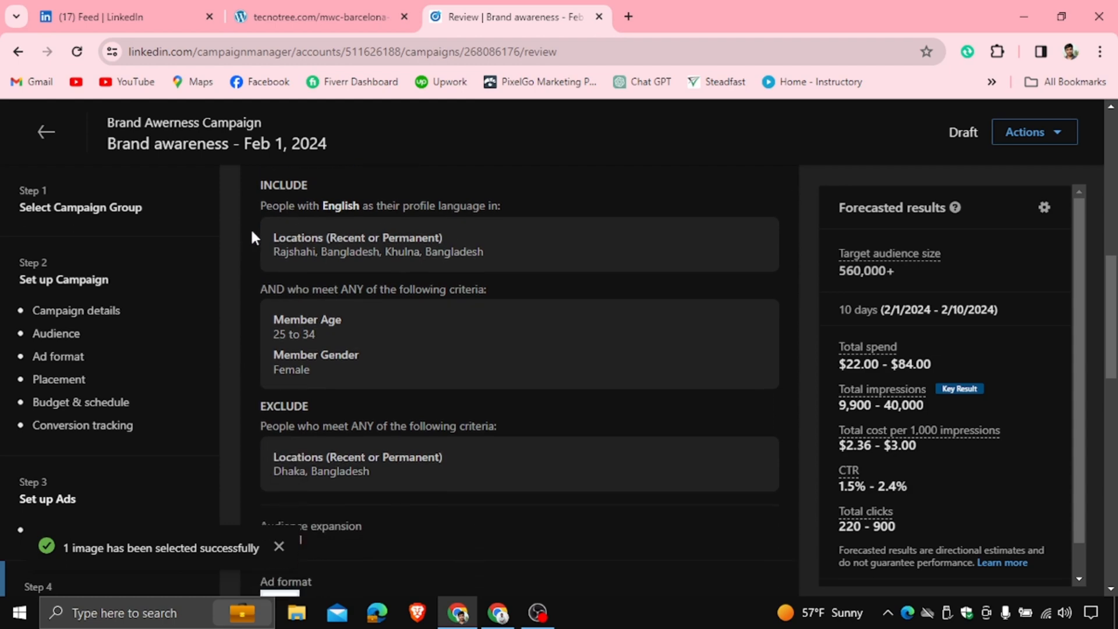
left_click_drag(286, 237, 476, 249)
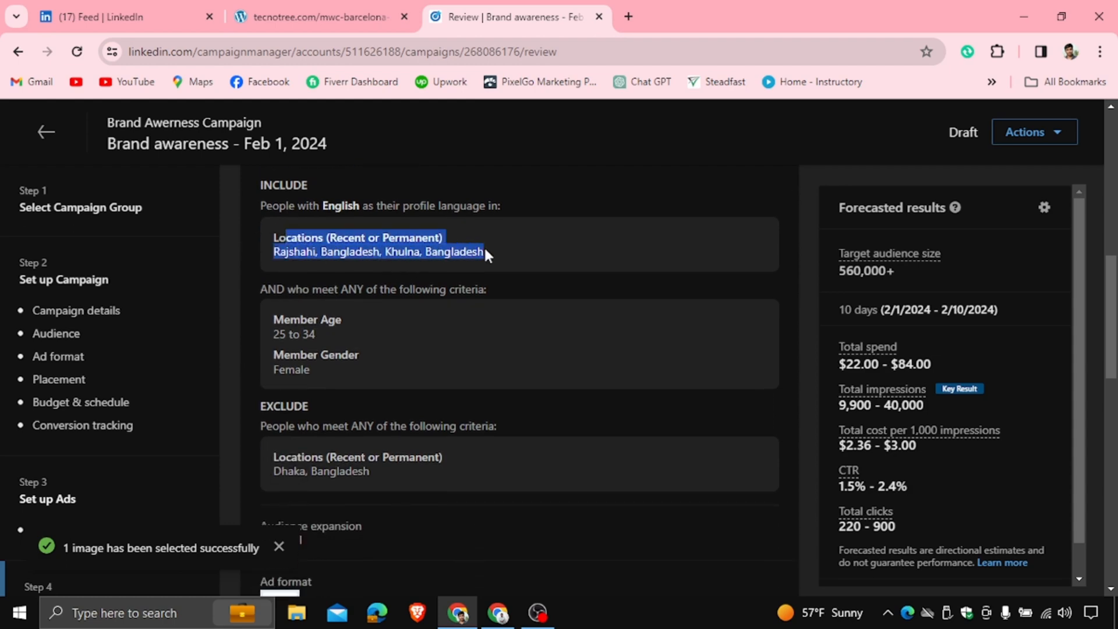
left_click(223, 270)
scroll(249, 280, "down", 2)
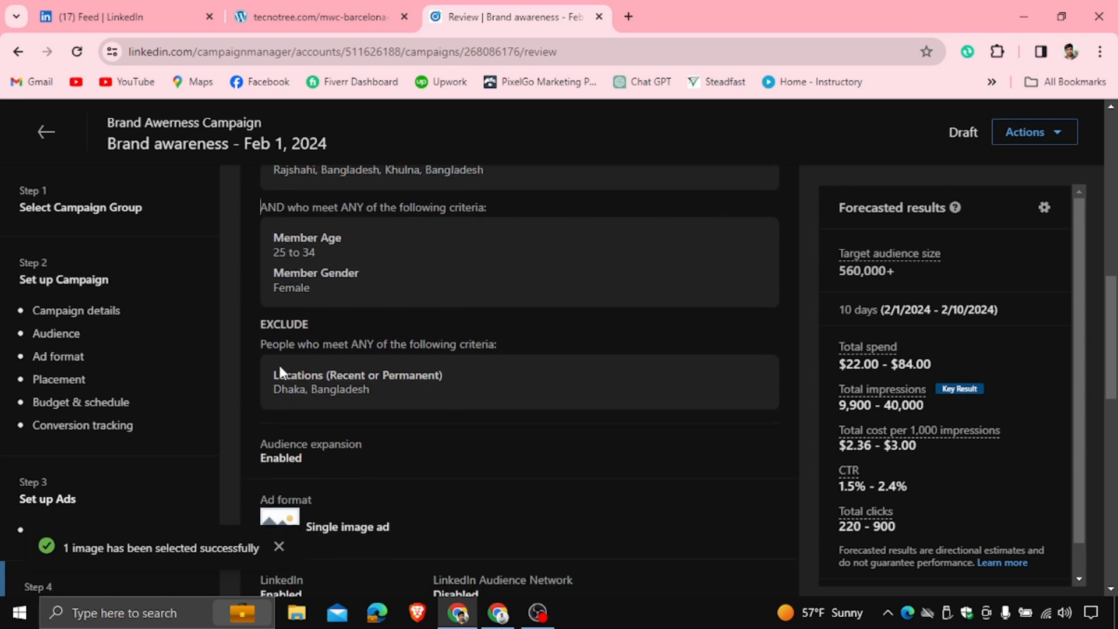
left_click_drag(274, 373, 386, 387)
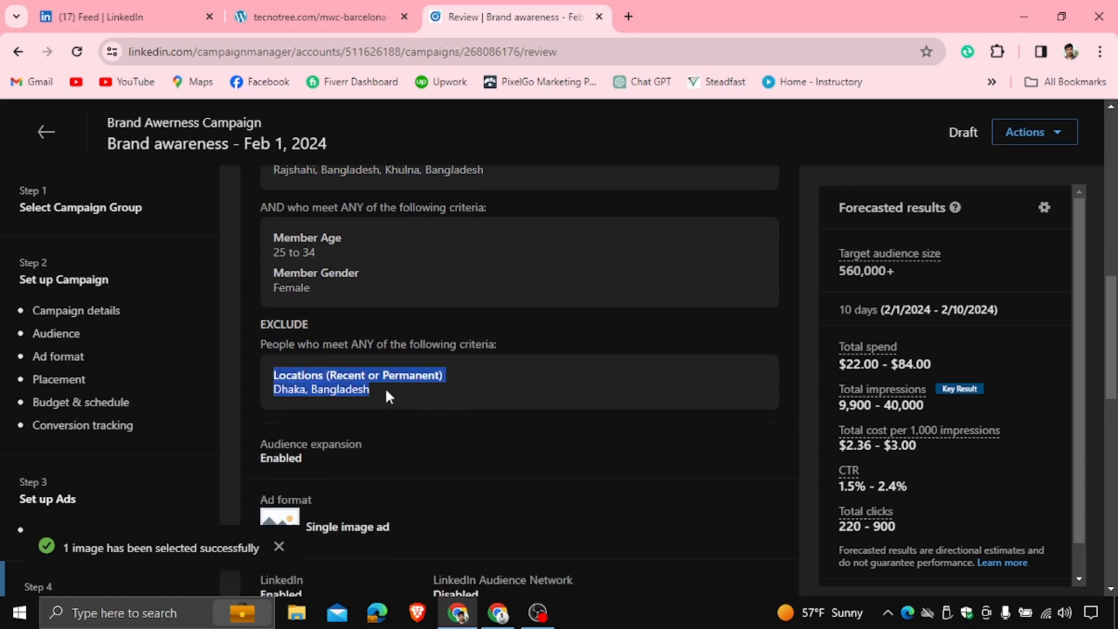
left_click(270, 240)
left_click_drag(270, 240, 330, 249)
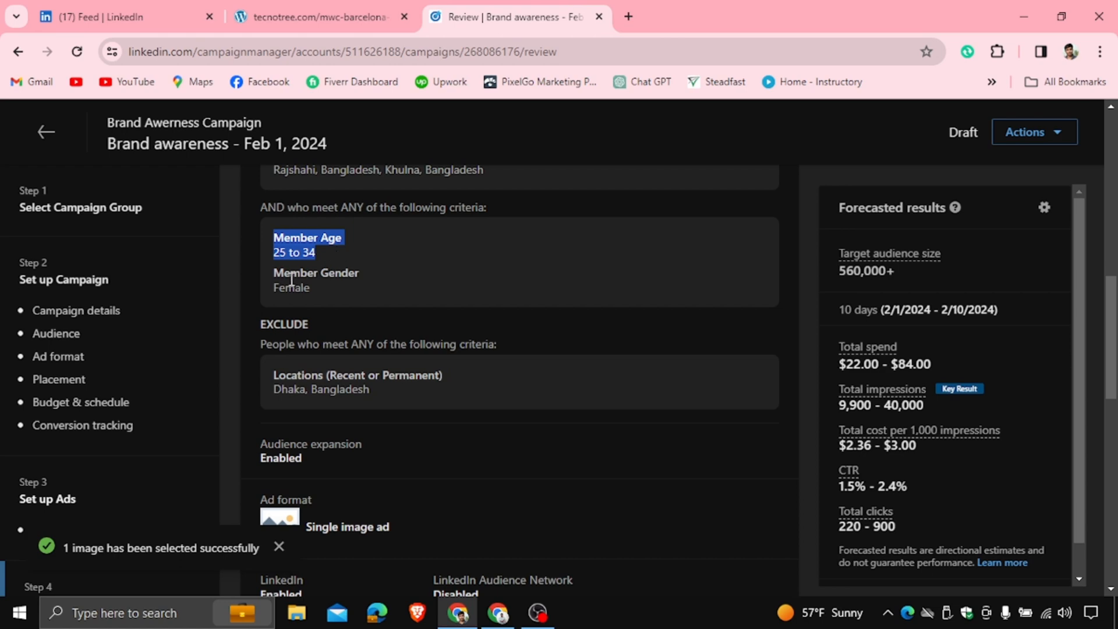
left_click_drag(270, 268, 342, 293)
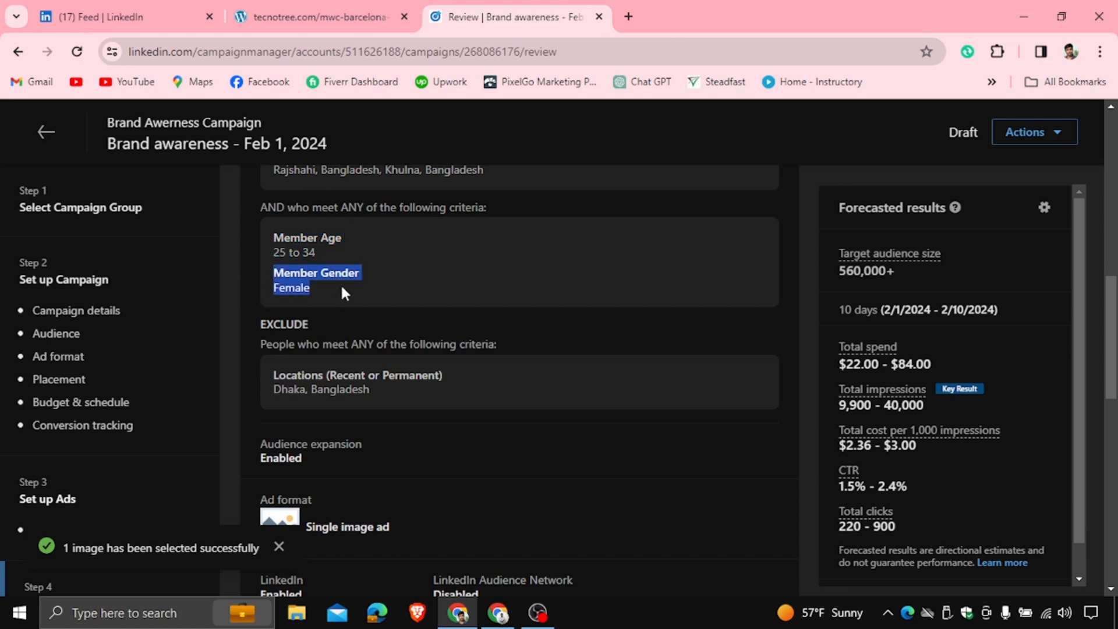
left_click(316, 288)
scroll(499, 260, "down", 5)
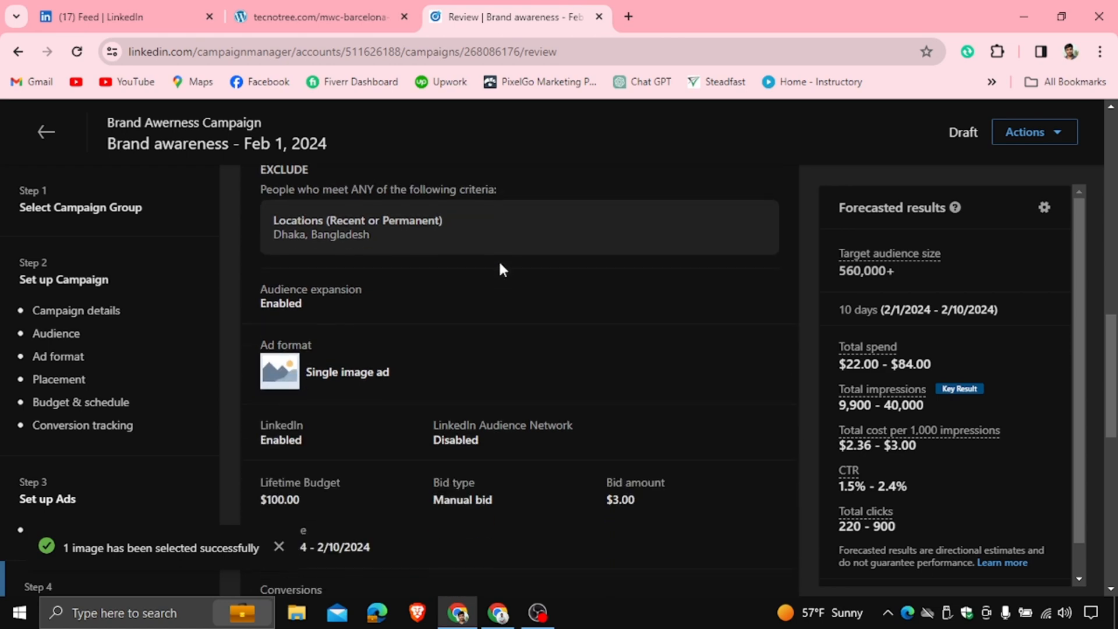
Examine the lifetime budget, bid type, bid amount, schedule, conversions and ad entries in the campaign summary
scroll(477, 257, "up", 2)
scroll(470, 284, "down", 3)
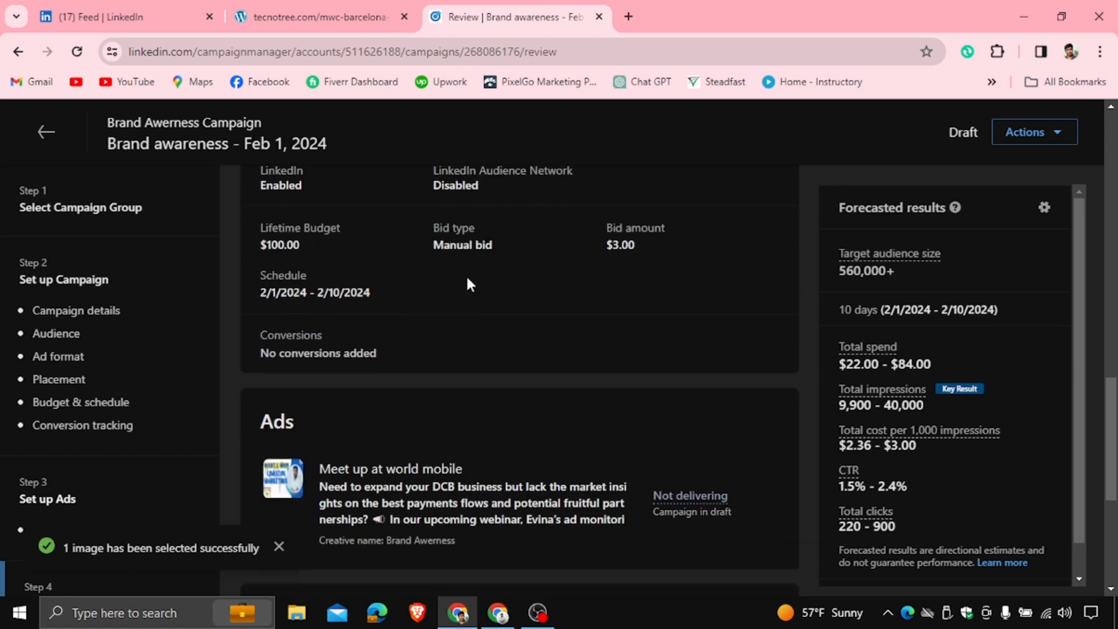
left_click_drag(261, 227, 300, 245)
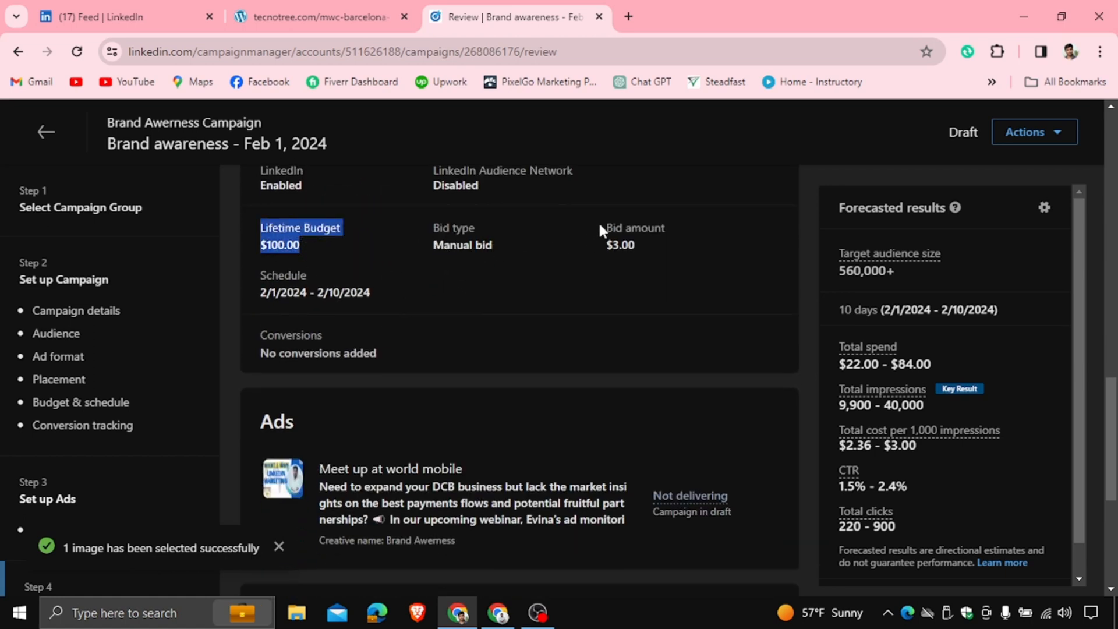
left_click_drag(600, 226, 635, 252)
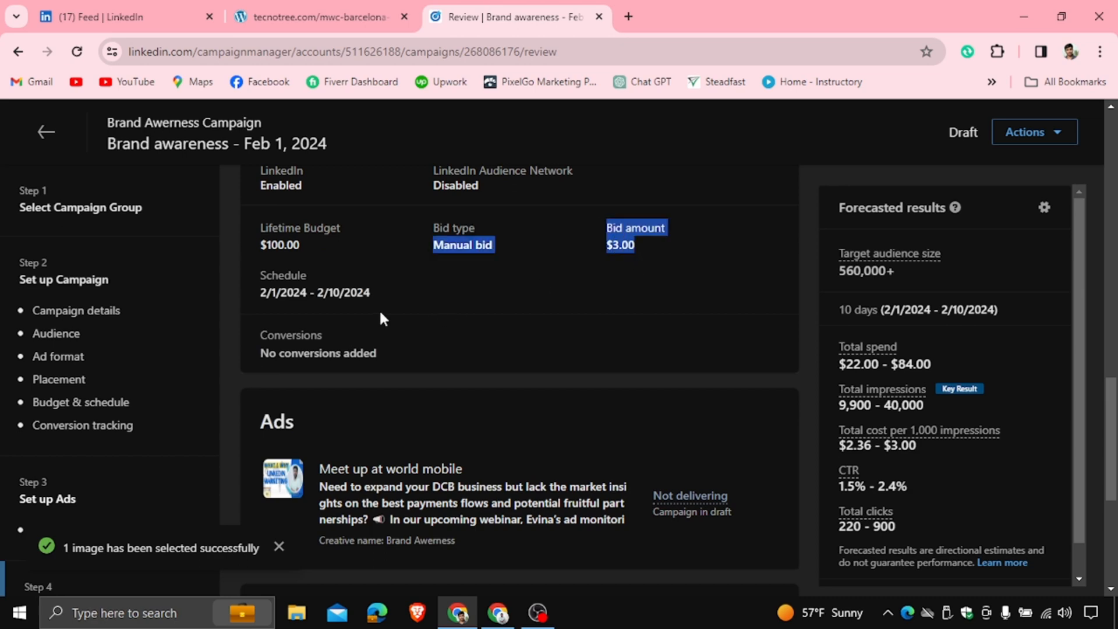
scroll(384, 314, "down", 1)
left_click_drag(266, 253, 385, 268)
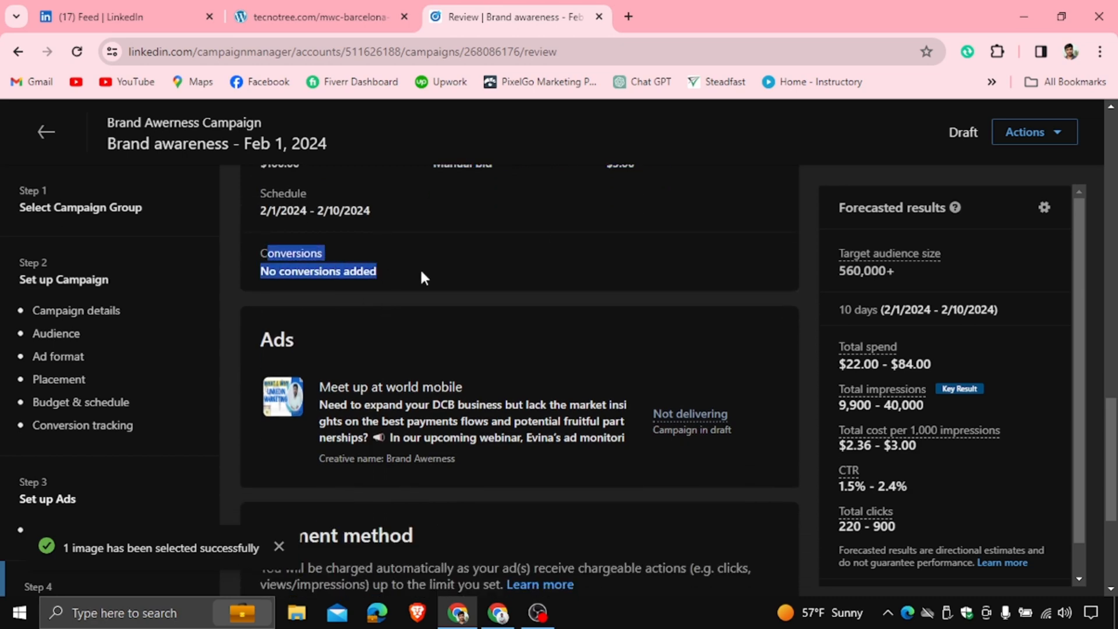
left_click(466, 268)
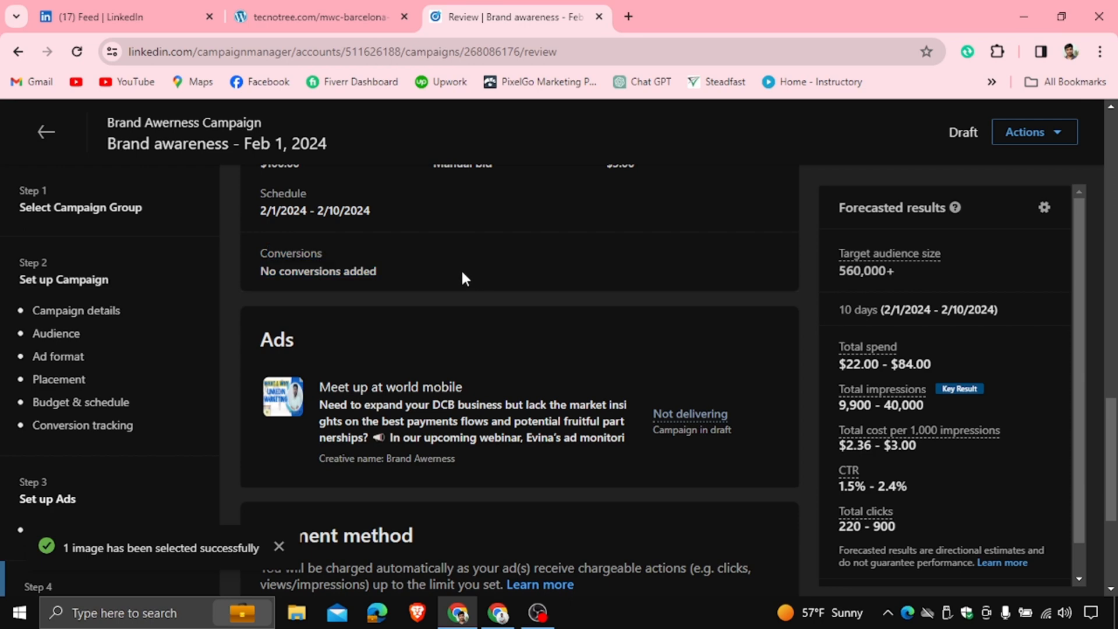
scroll(431, 286, "down", 1)
scroll(442, 294, "down", 4)
scroll(390, 285, "up", 3)
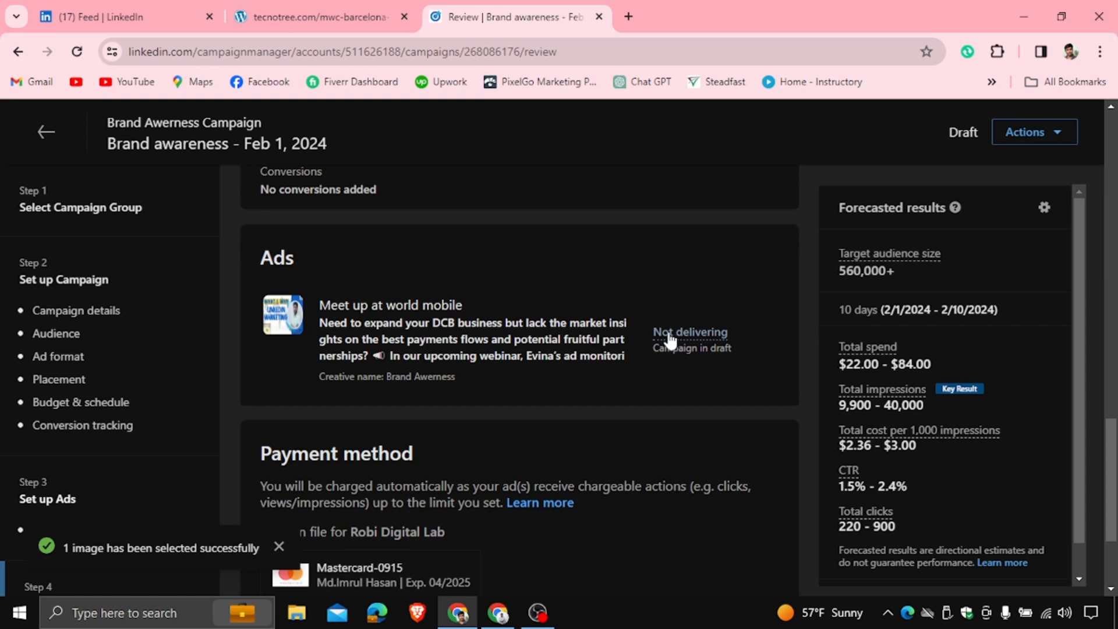
Check the payment method, launch the campaign, and open the campaigns list
scroll(408, 321, "down", 3)
left_click_drag(260, 290, 487, 437)
left_click(739, 522)
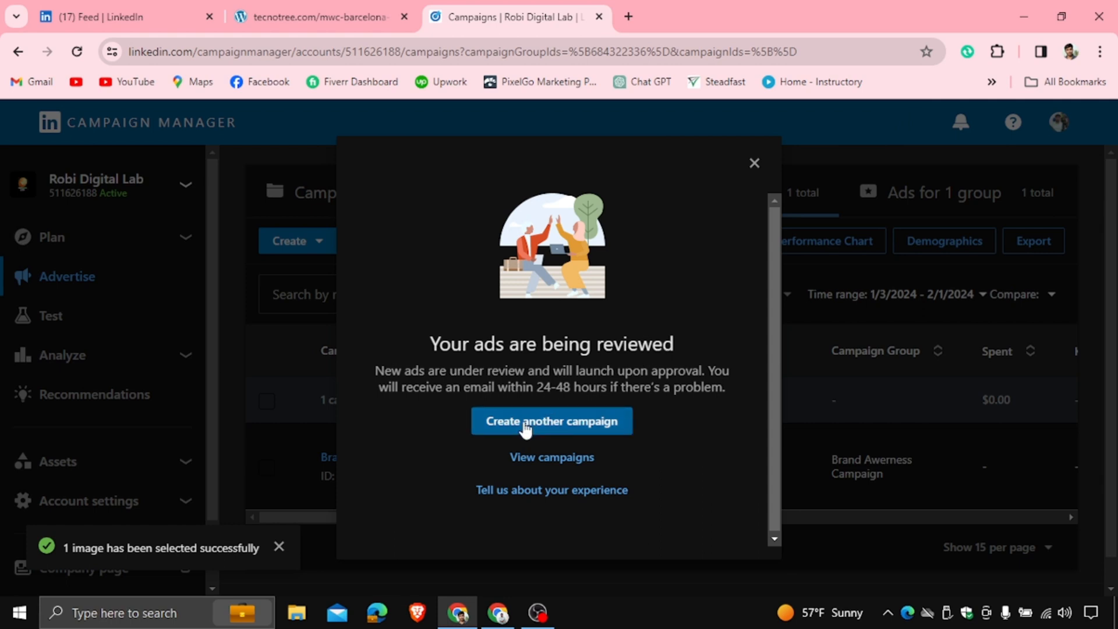
left_click(568, 458)
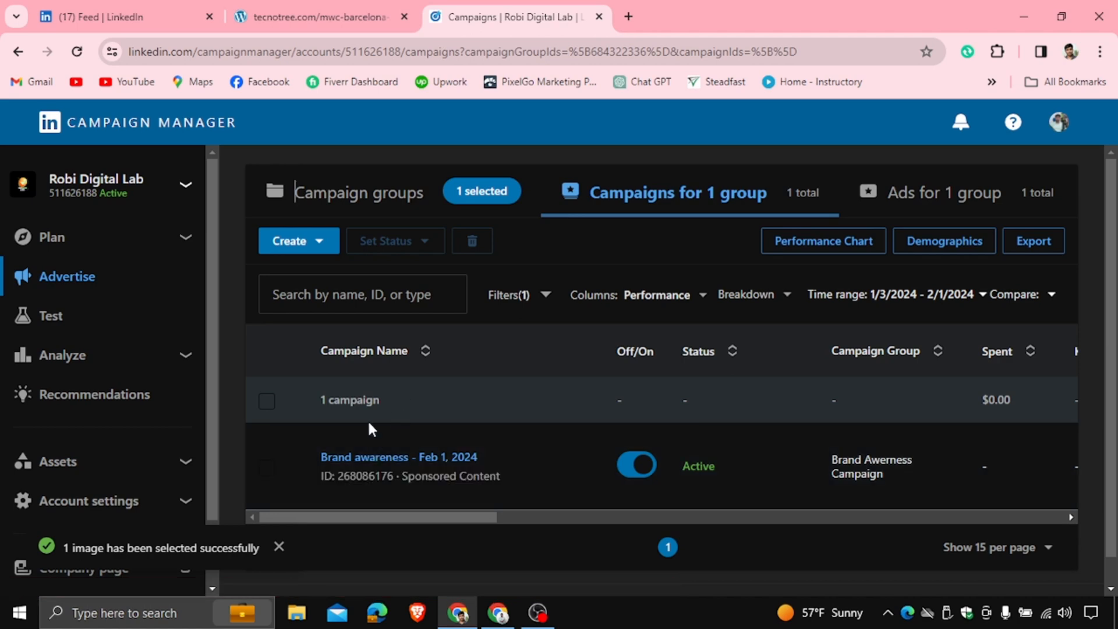
Open the Brand awareness campaign's ad and view its live sponsored post text and image
left_click(354, 458)
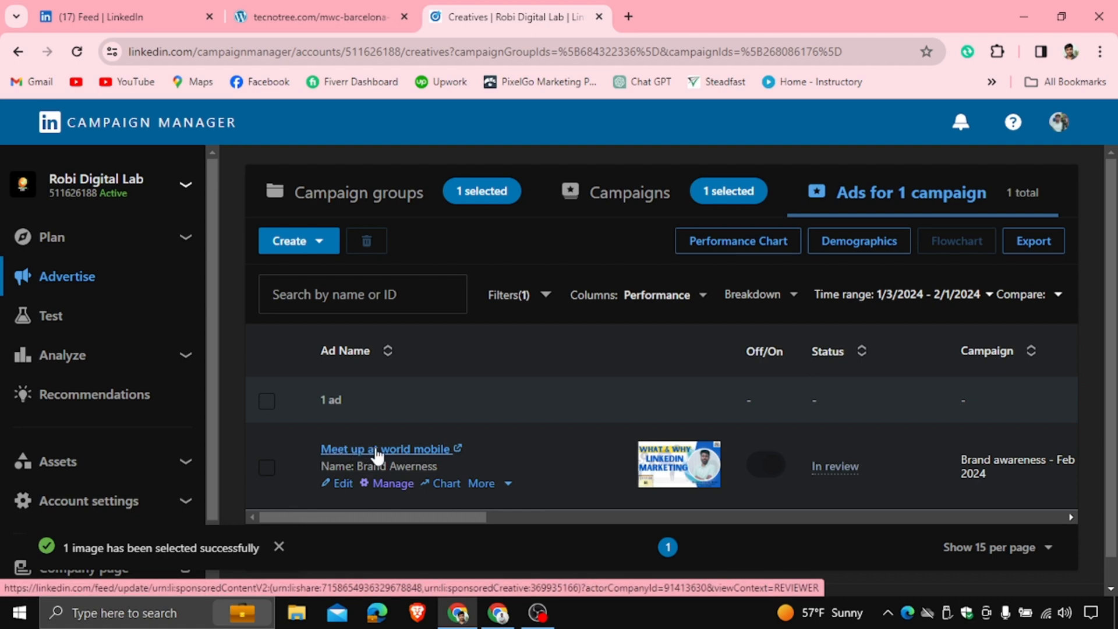
left_click(375, 448)
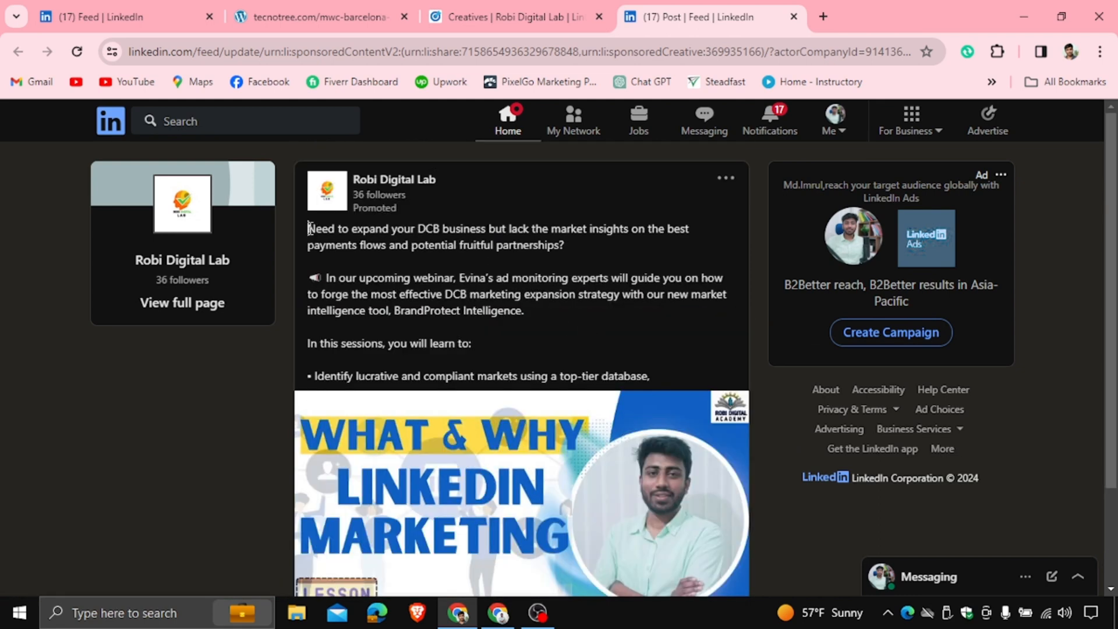
left_click_drag(310, 228, 660, 380)
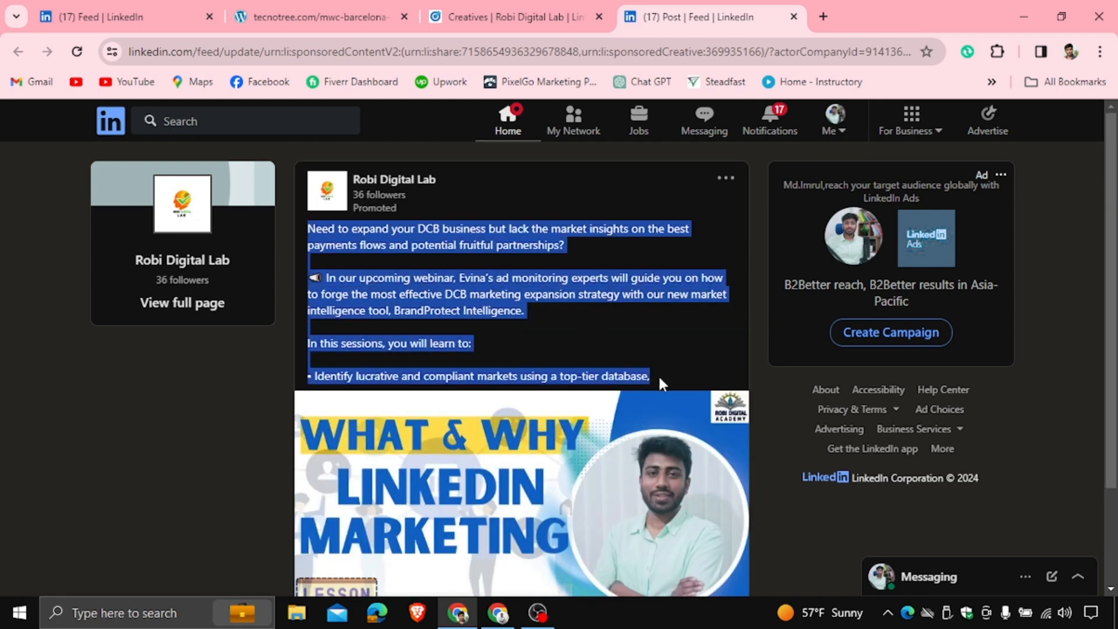
left_click(634, 325)
scroll(593, 309, "down", 1)
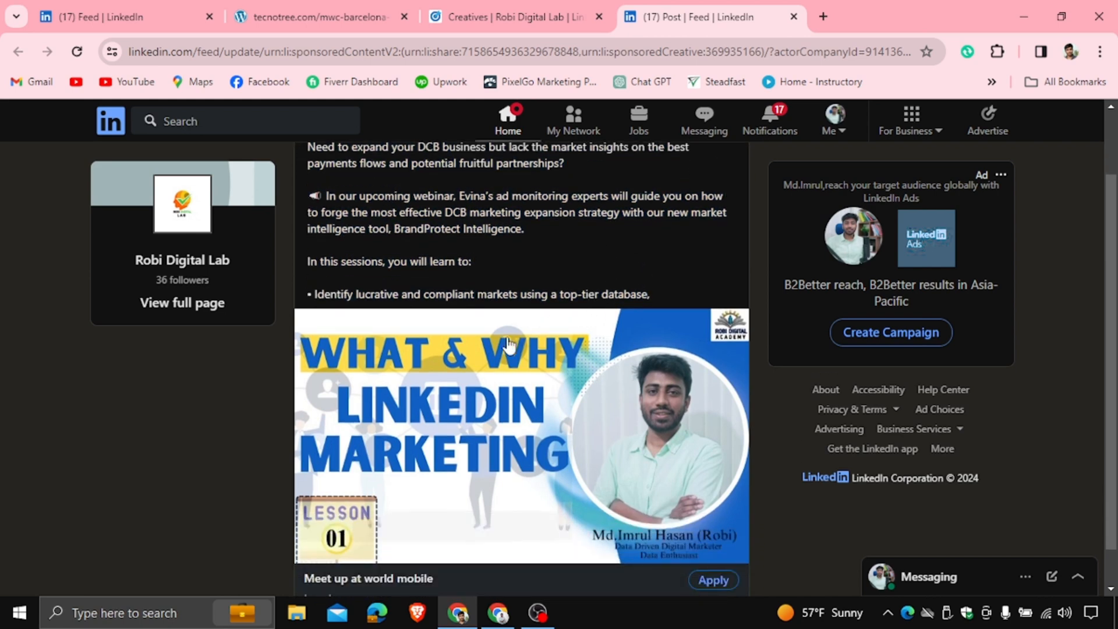
scroll(386, 379, "down", 1)
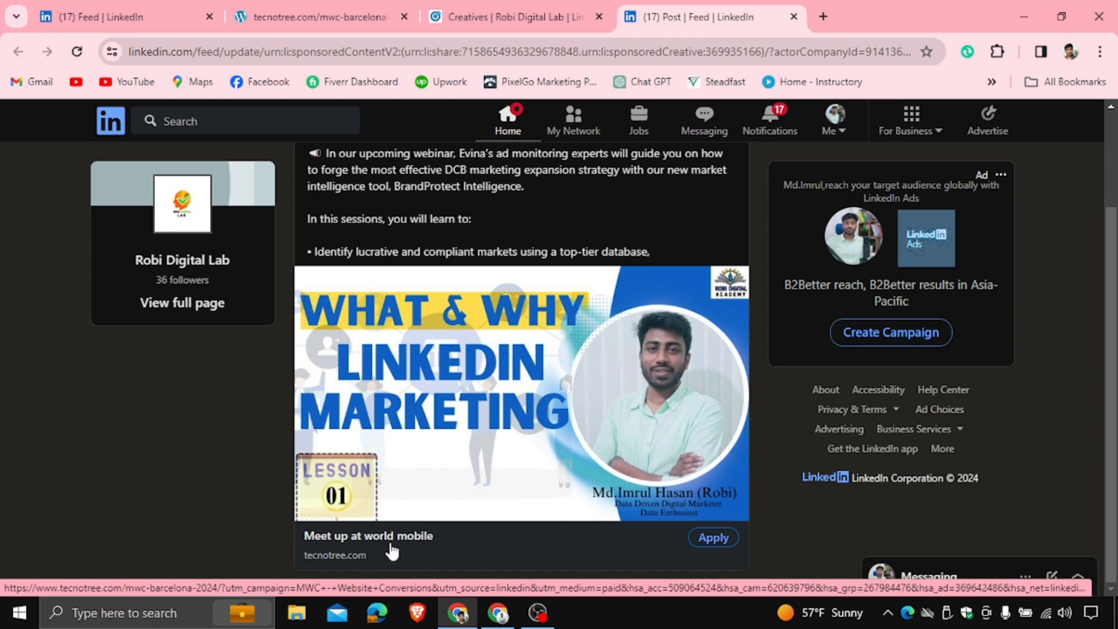
Open the post's Apply button landing page, compare it with the post, and return to the campaign's ads list
left_click(713, 538)
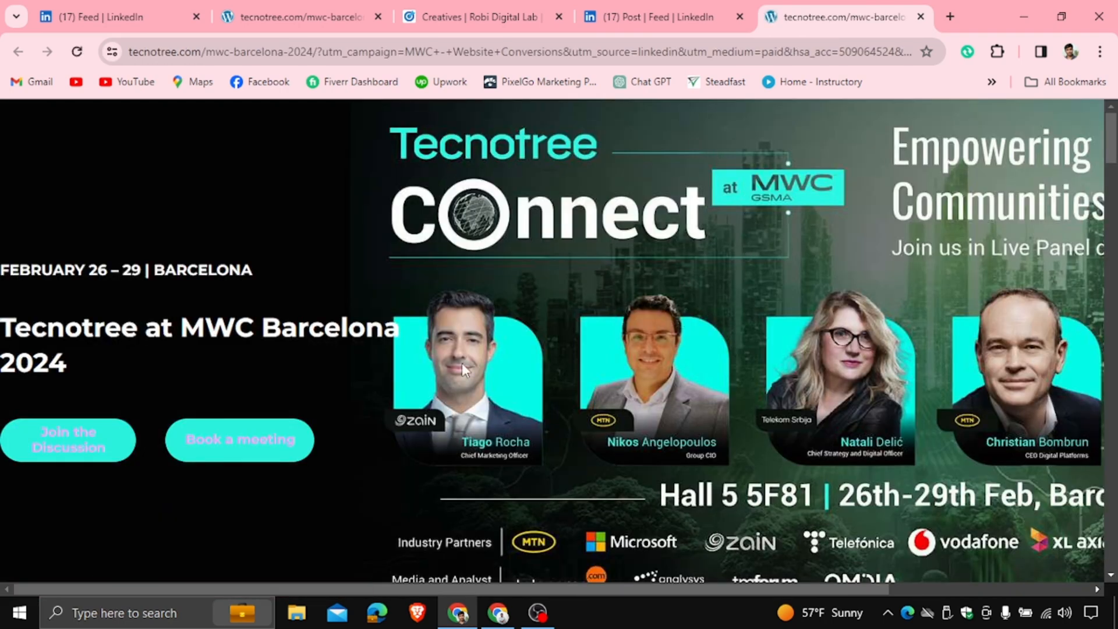
left_click(657, 16)
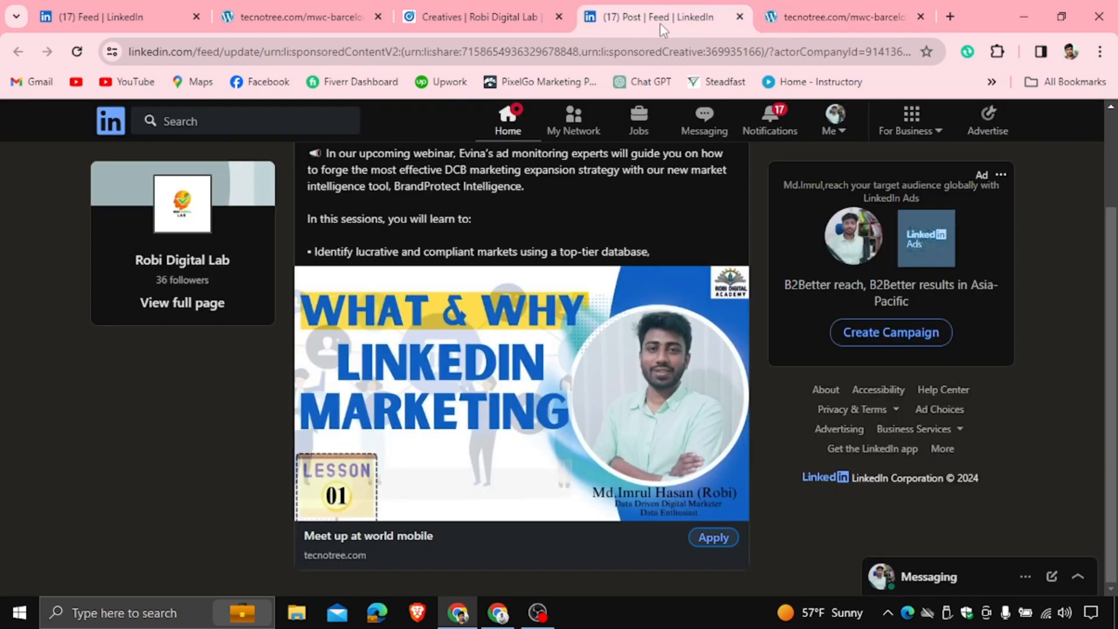
left_click(710, 533)
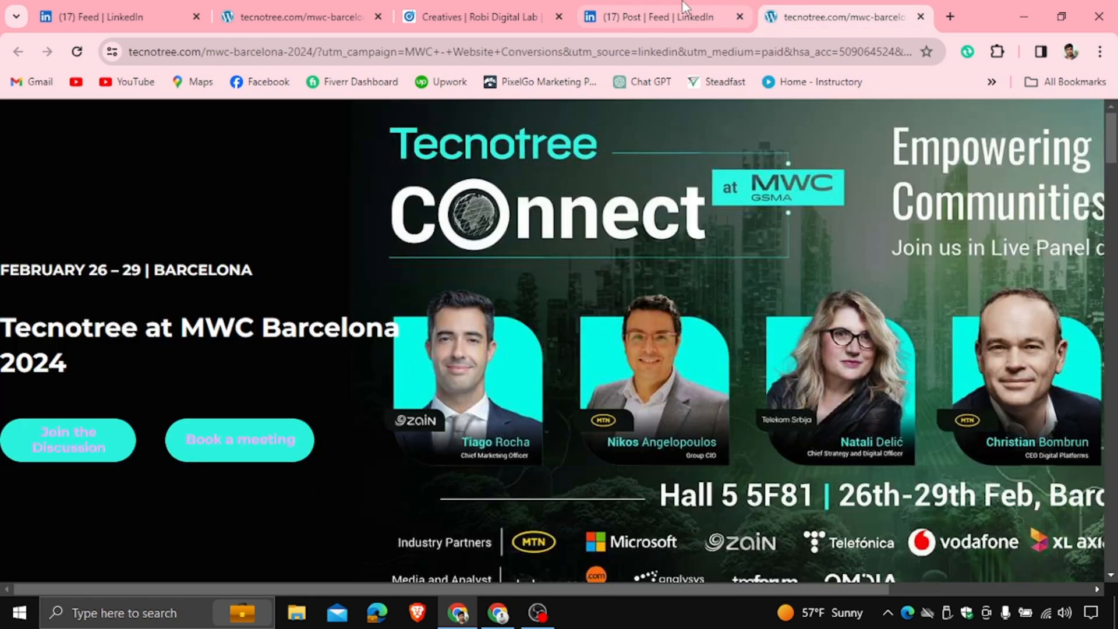
left_click(641, 16)
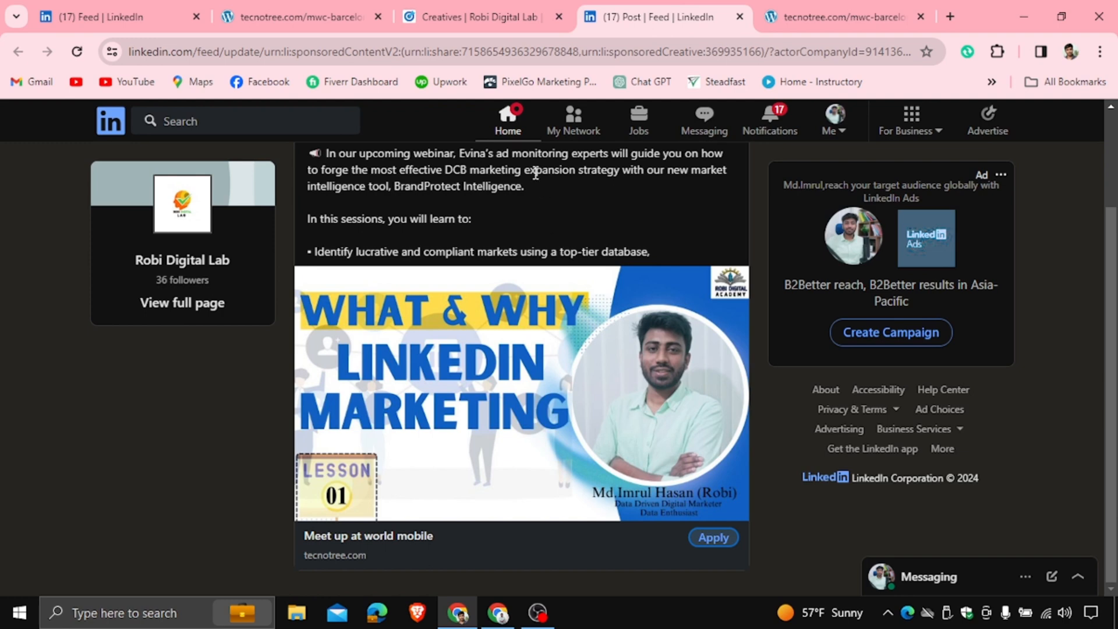
left_click(491, 14)
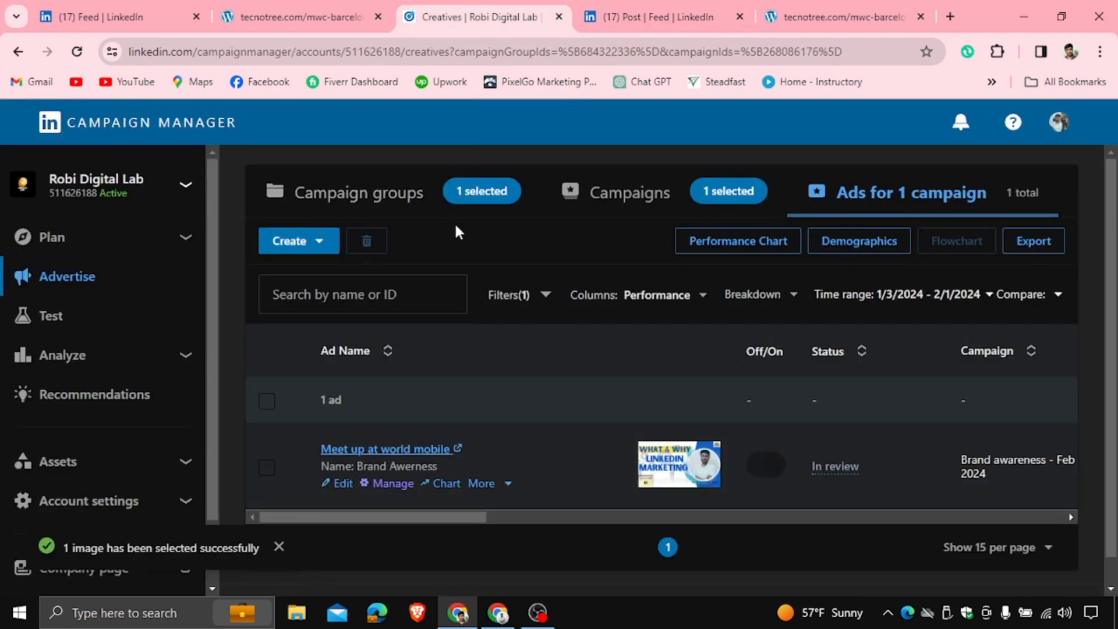